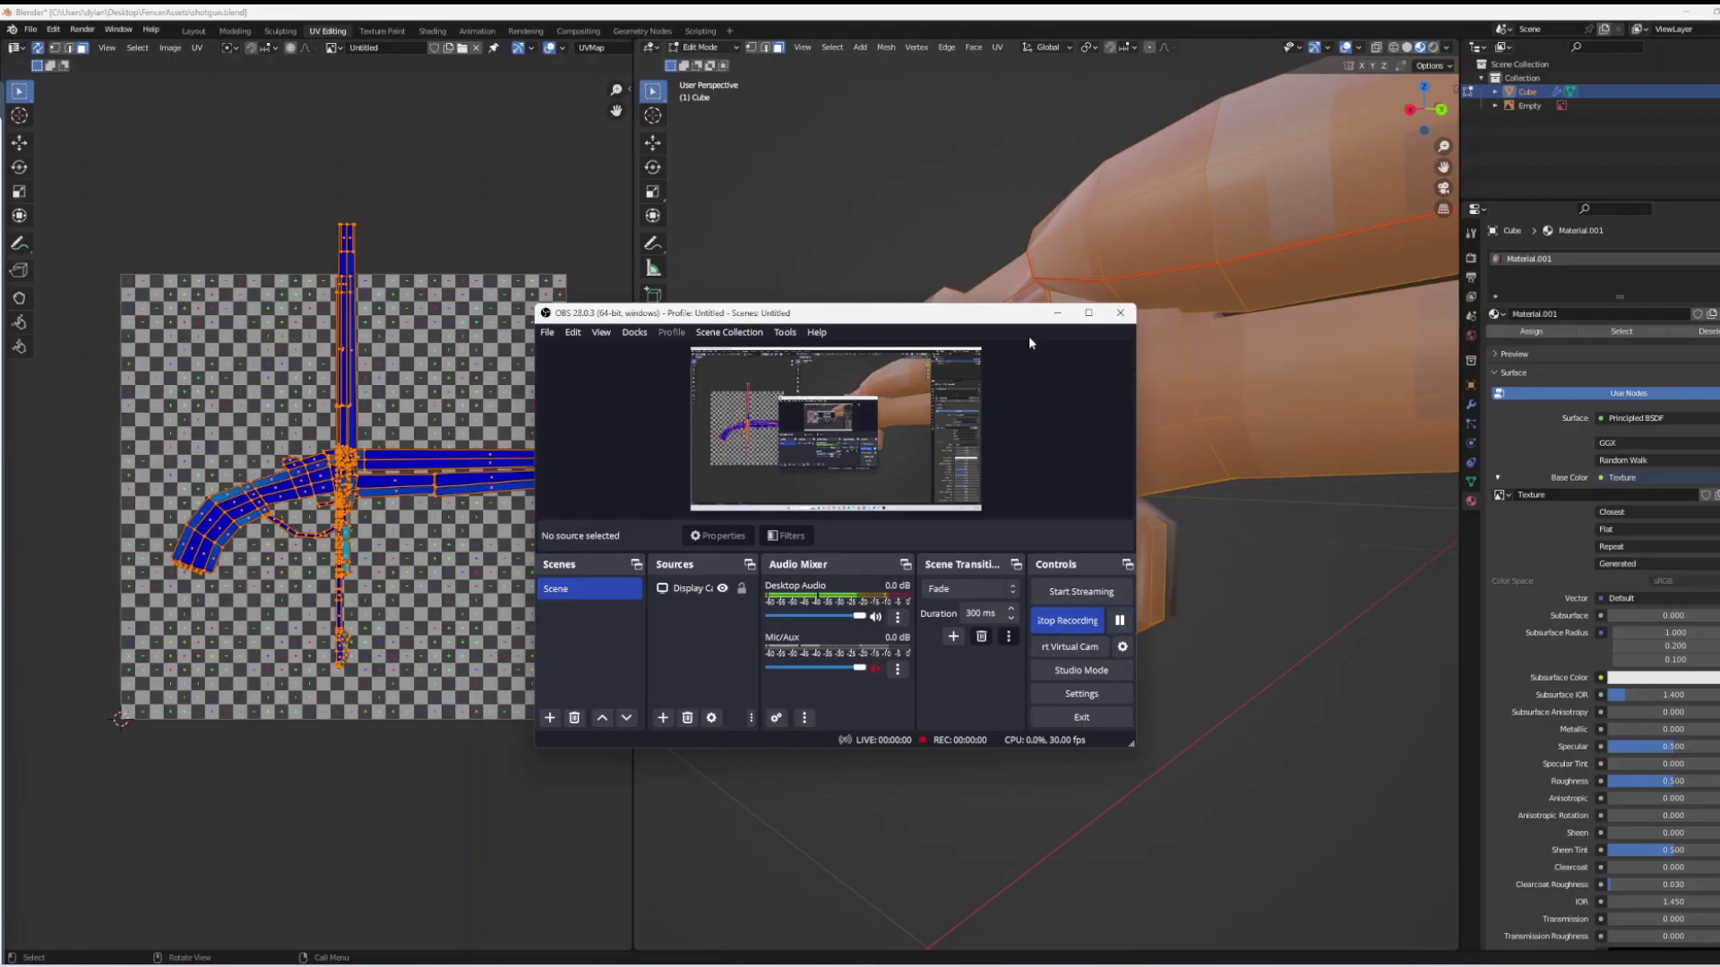
Switch to Blender and unwrap all selected faces of the shotgun mesh along its marked seams
{"action": "left_click", "coordinate": [1030, 318]}
{"action": "scroll", "coordinate": [976, 624], "scroll_direction": "up", "scroll_amount": 5}
{"action": "key", "text": "u"}
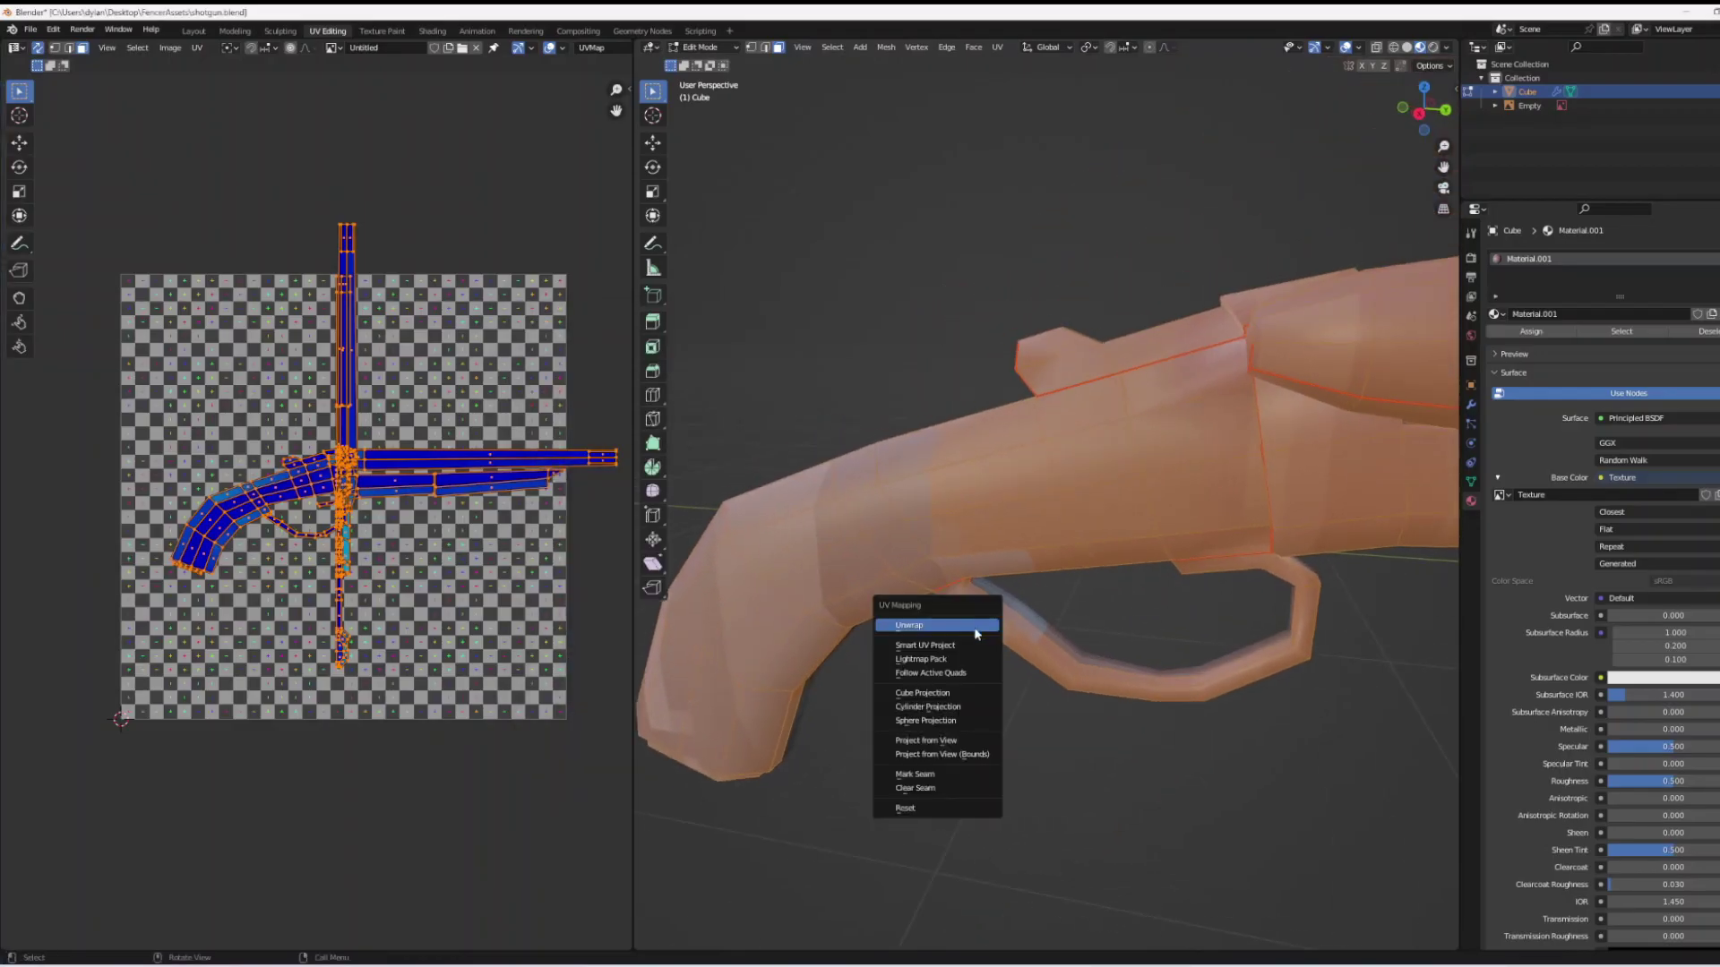
{"action": "left_click", "coordinate": [915, 625]}
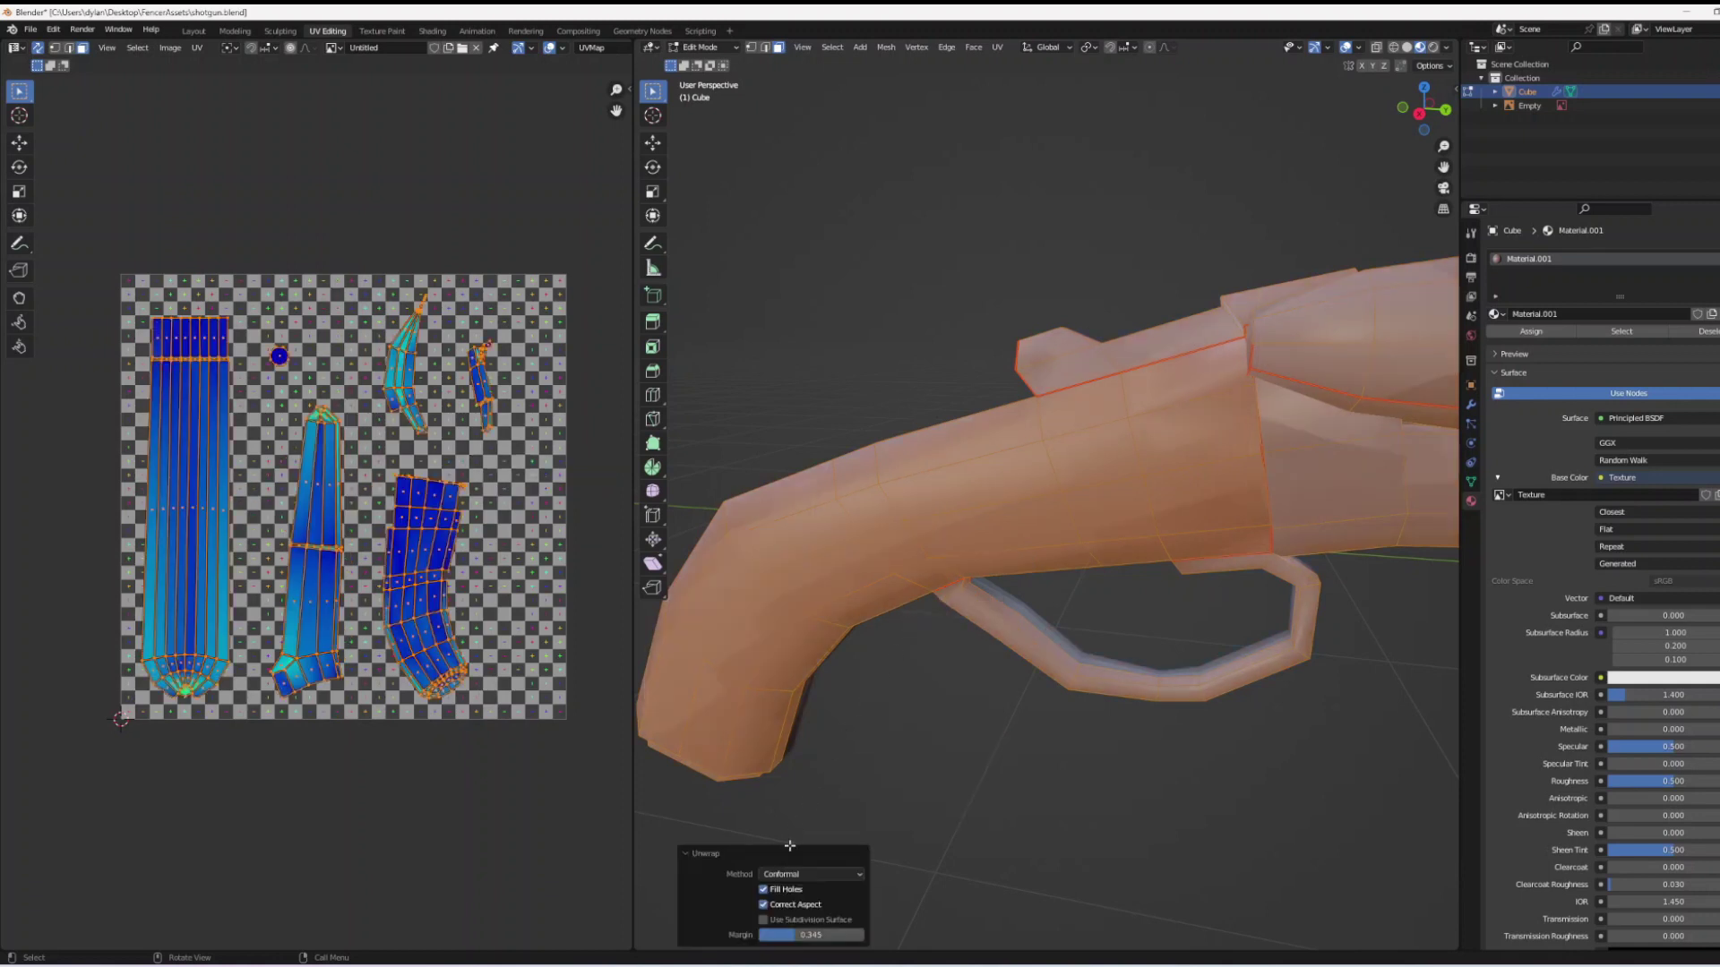
Try the Angle Based unwrap method for the shotgun, and switch back to Conformal
{"action": "left_click", "coordinate": [786, 875]}
{"action": "left_click", "coordinate": [788, 883]}
{"action": "left_click", "coordinate": [774, 876]}
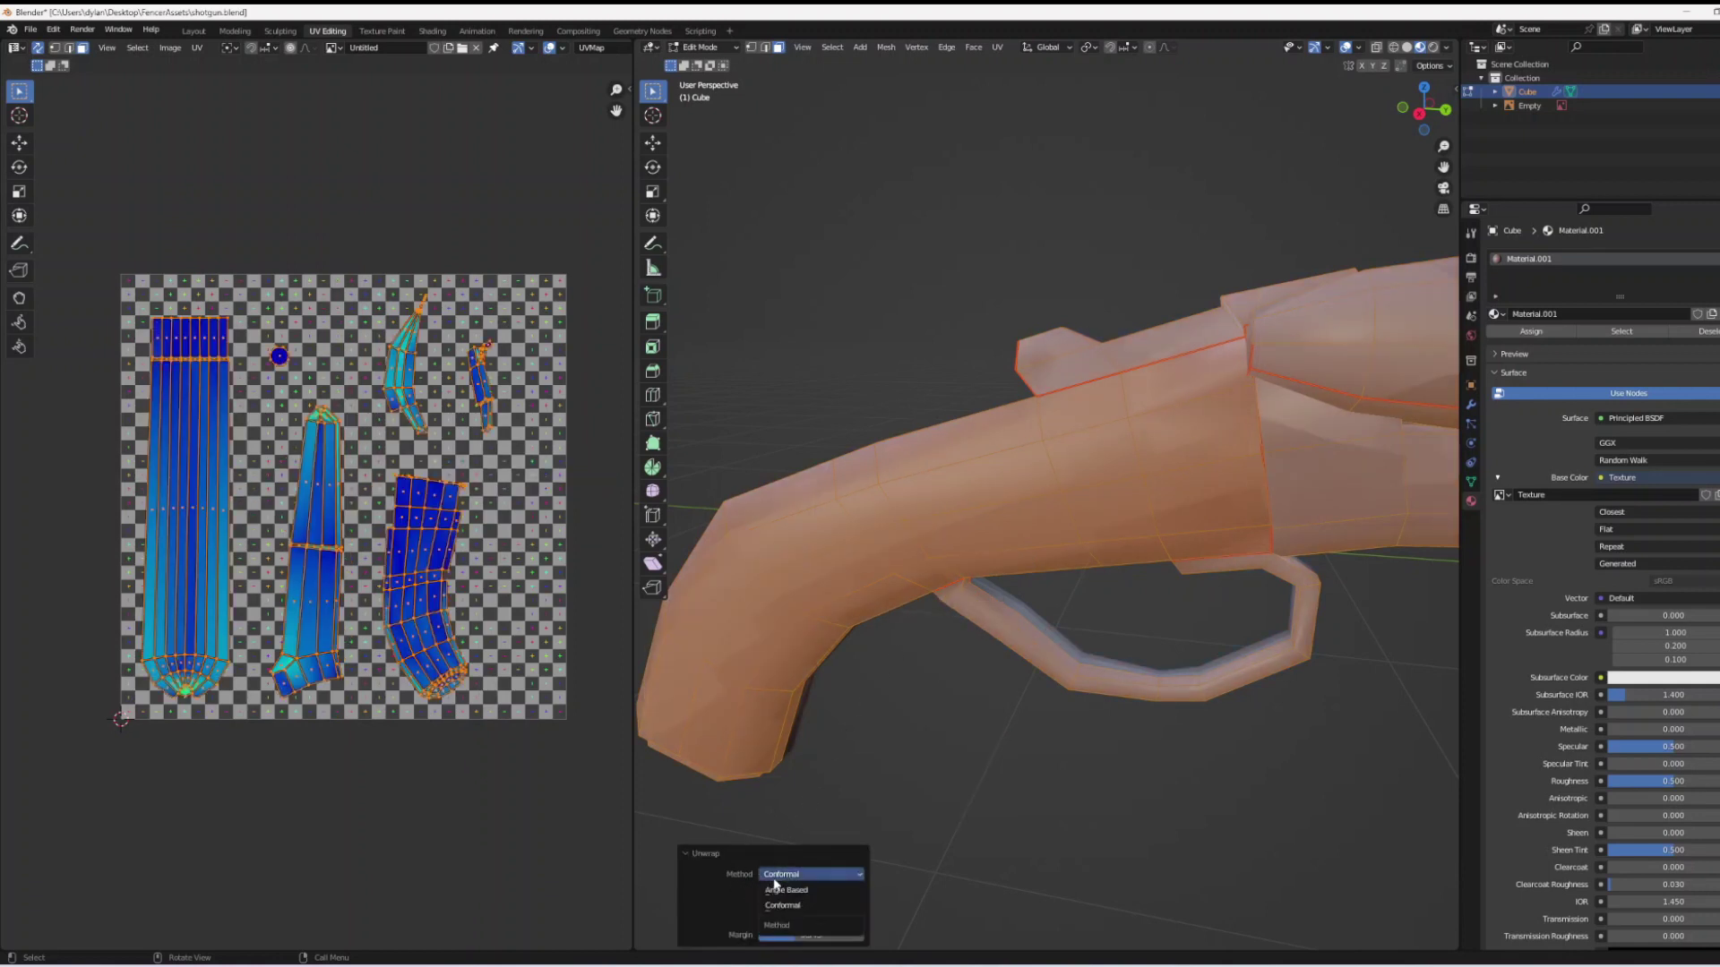
{"action": "left_click", "coordinate": [777, 890]}
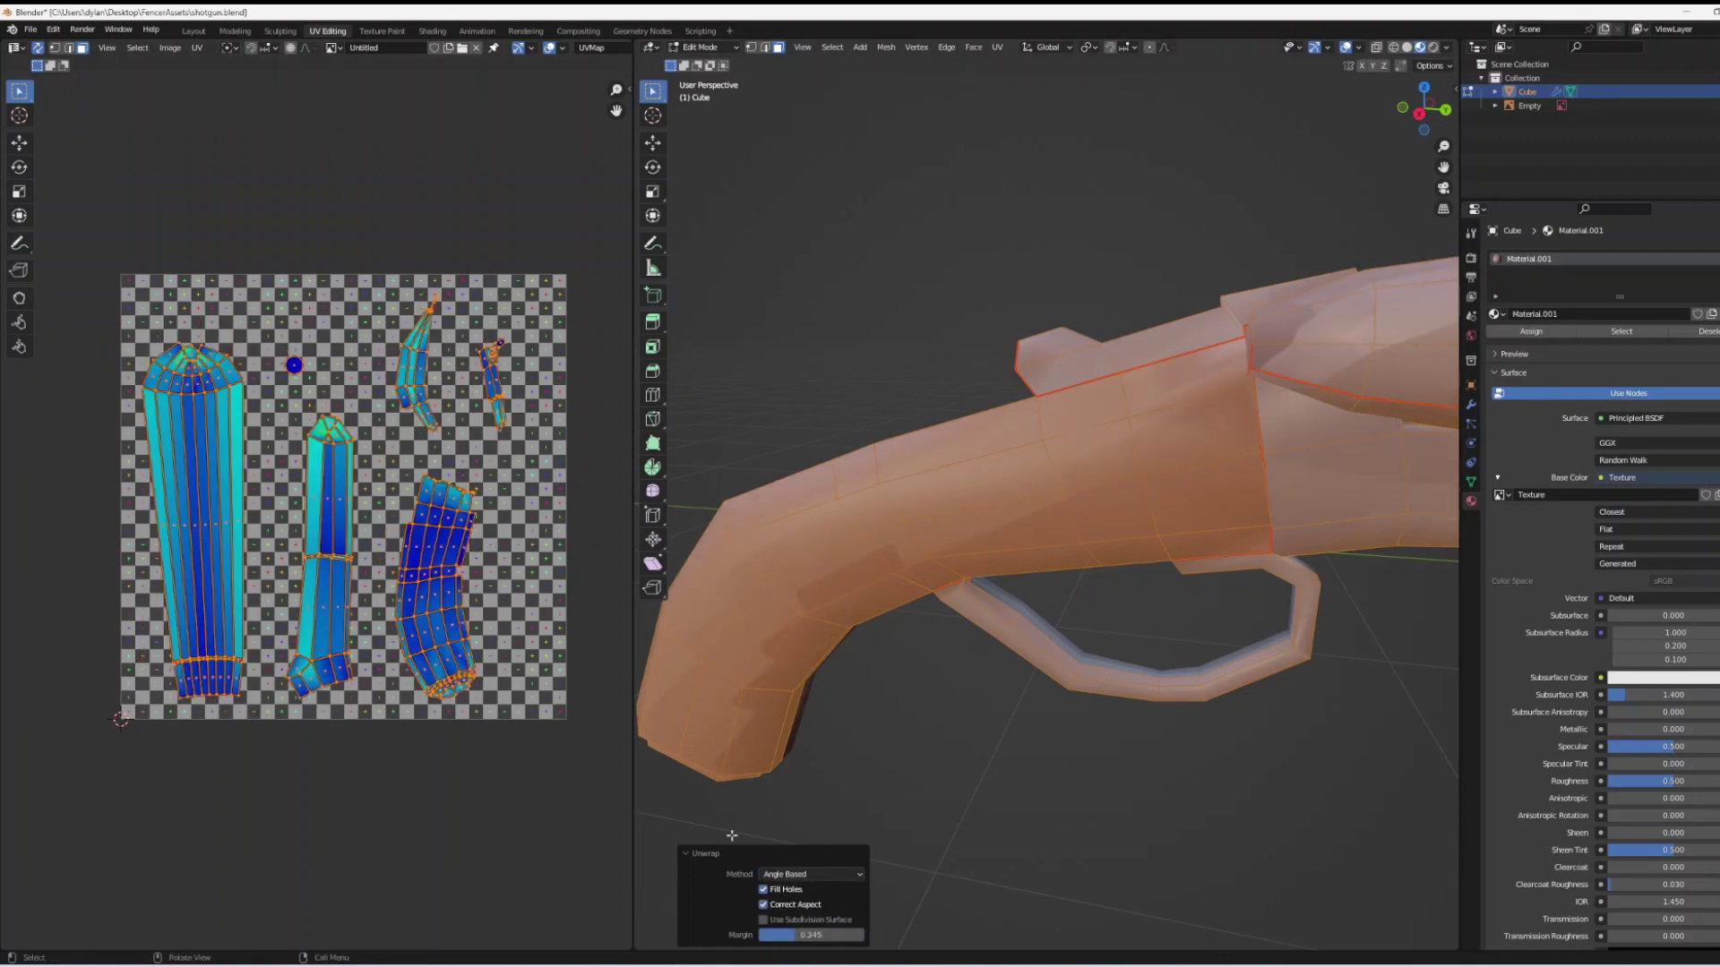
{"action": "left_click", "coordinate": [788, 873]}
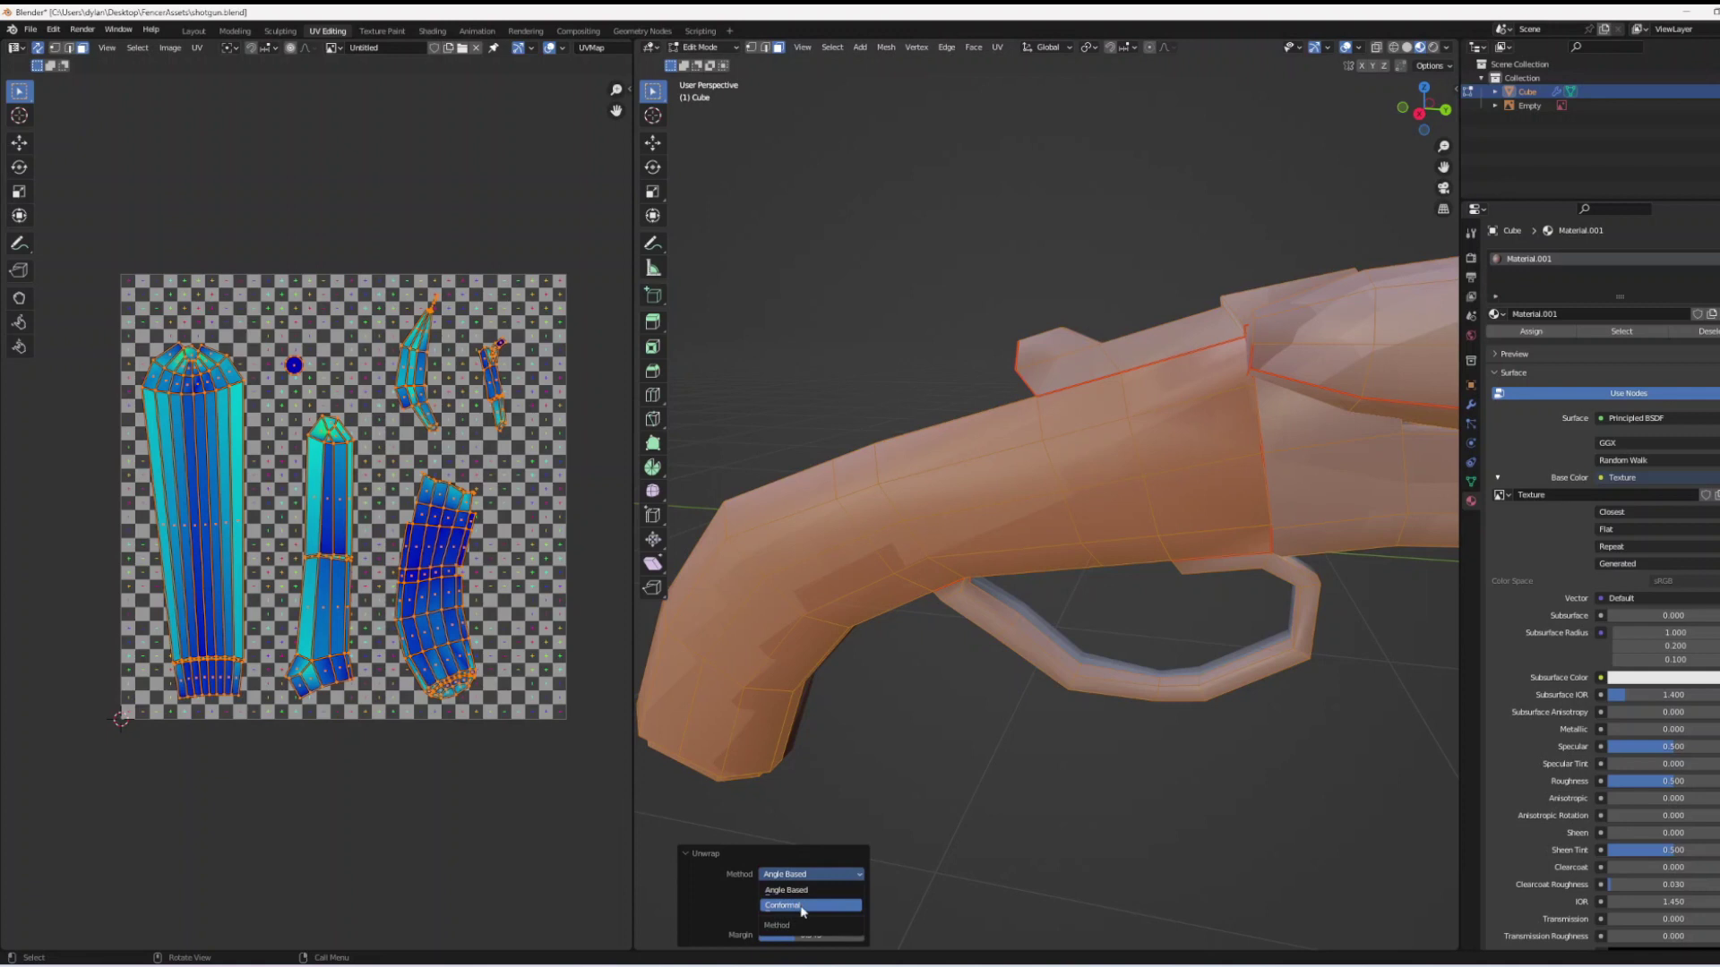
{"action": "left_click", "coordinate": [803, 907]}
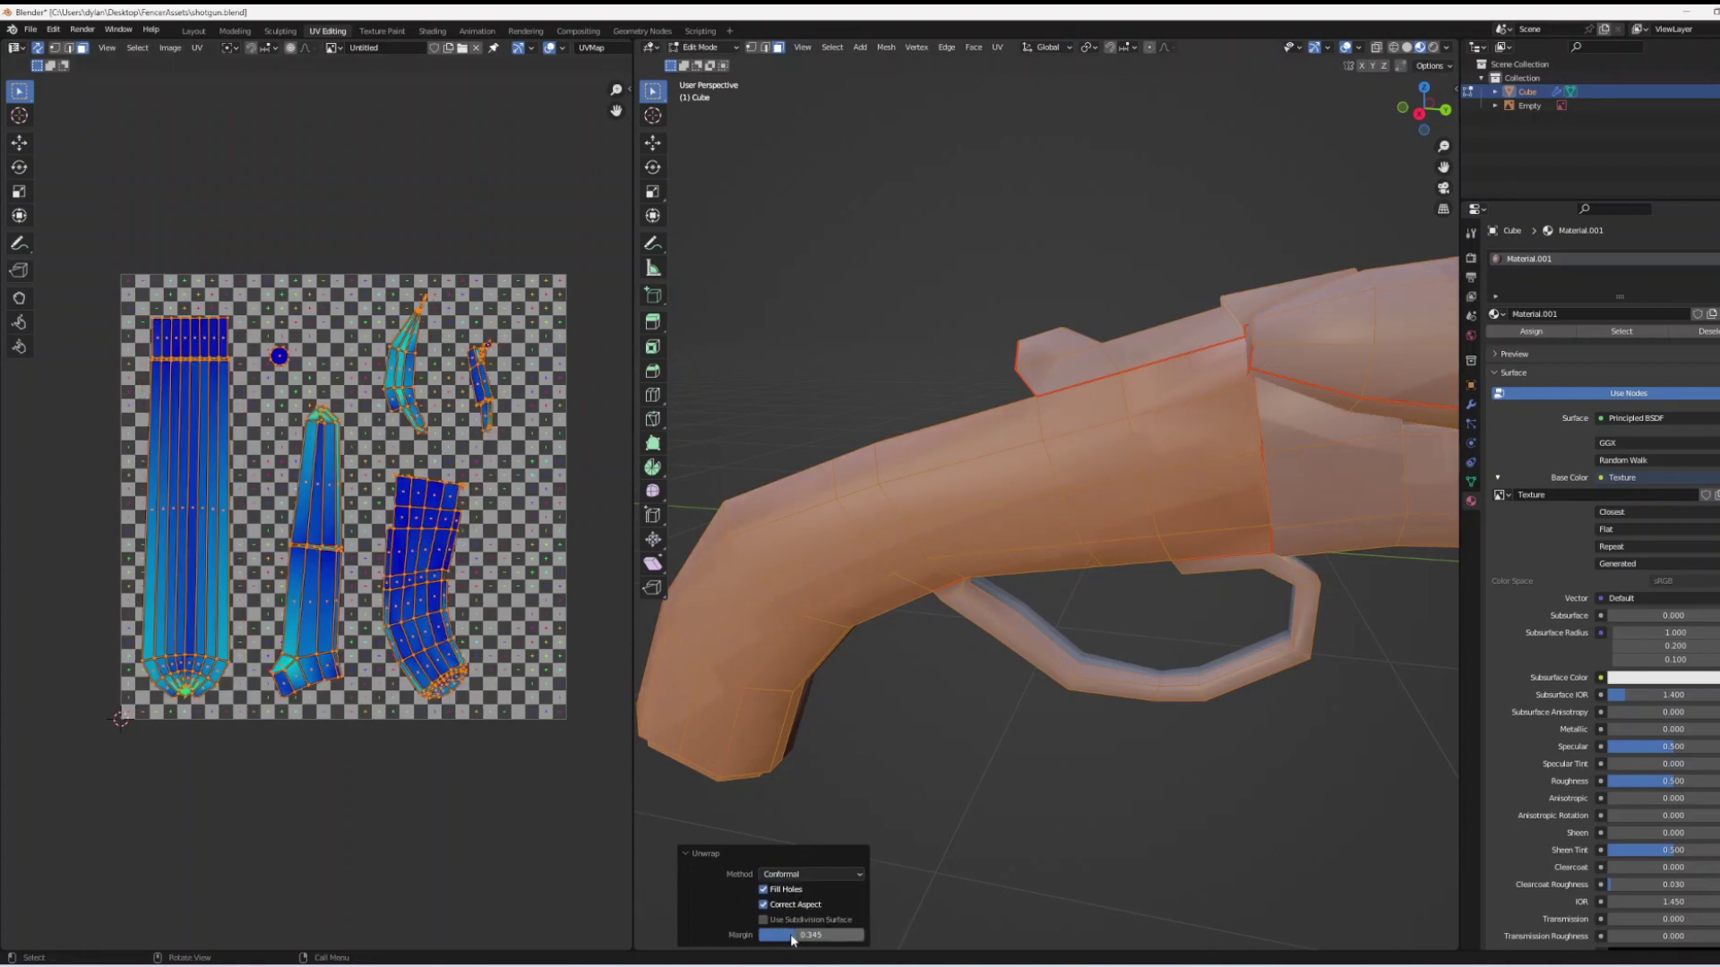
Set the unwrap margin to about 0.209 to reduce the spacing between the UV islands, and deselect the mesh
{"action": "left_click_drag", "start_coordinate": [792, 939], "coordinate": [749, 940]}
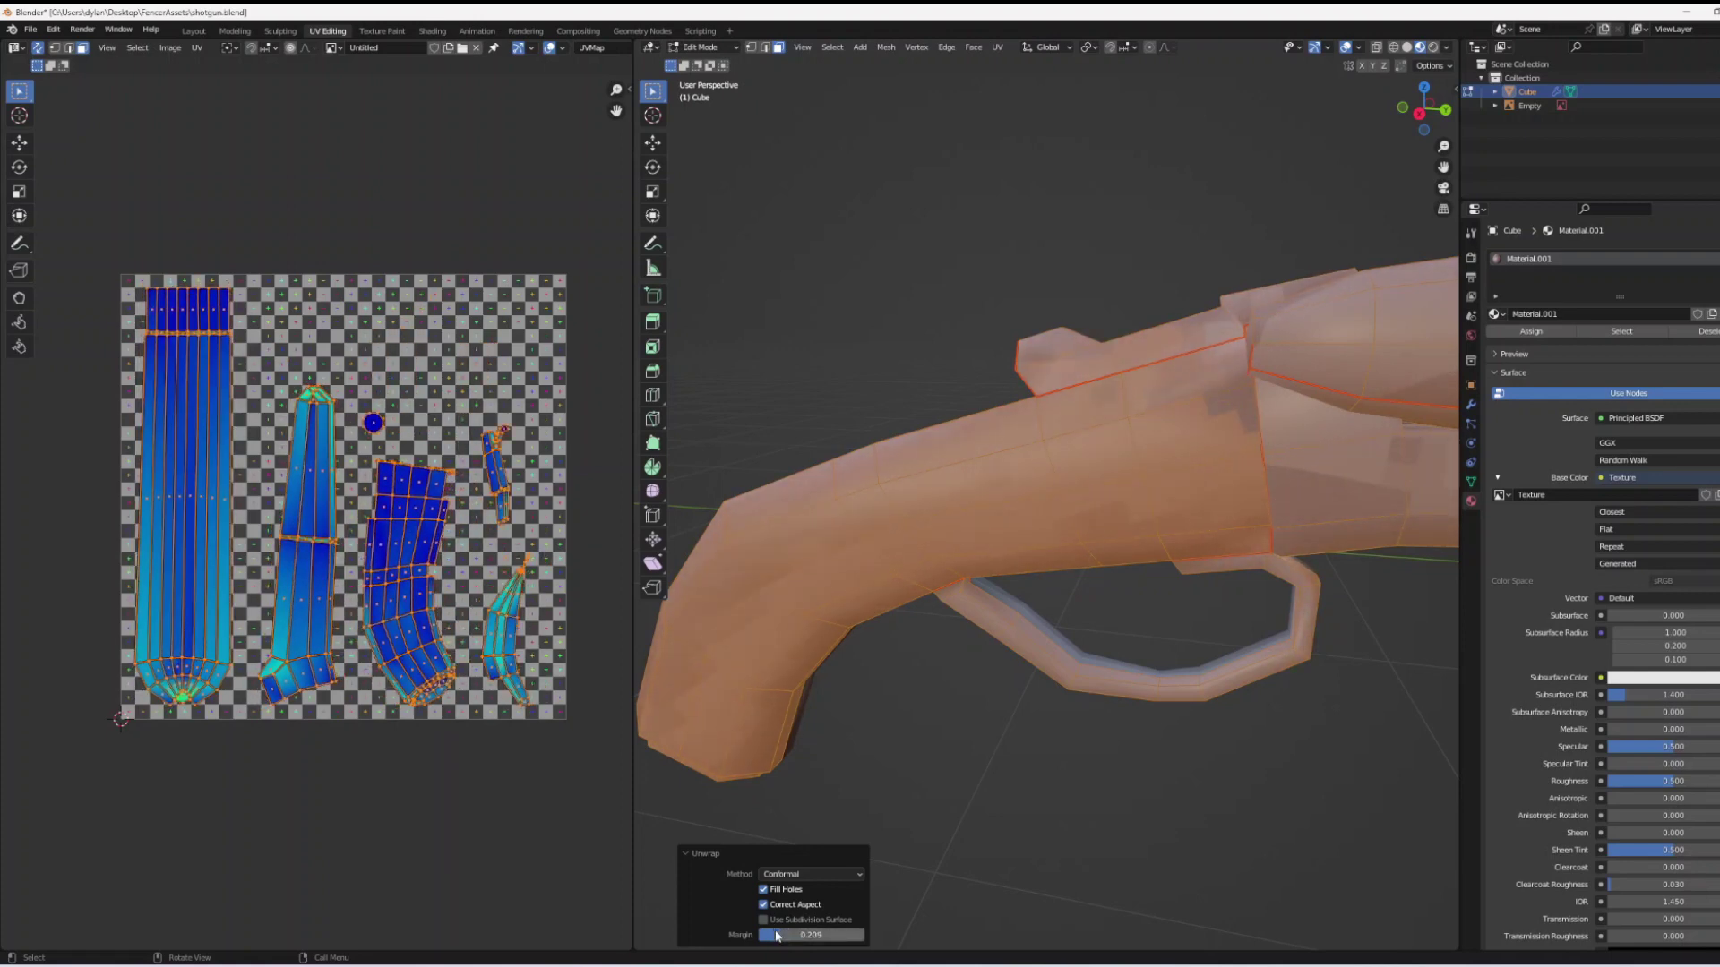
{"action": "scroll", "coordinate": [1006, 756], "scroll_direction": "down", "scroll_amount": 5}
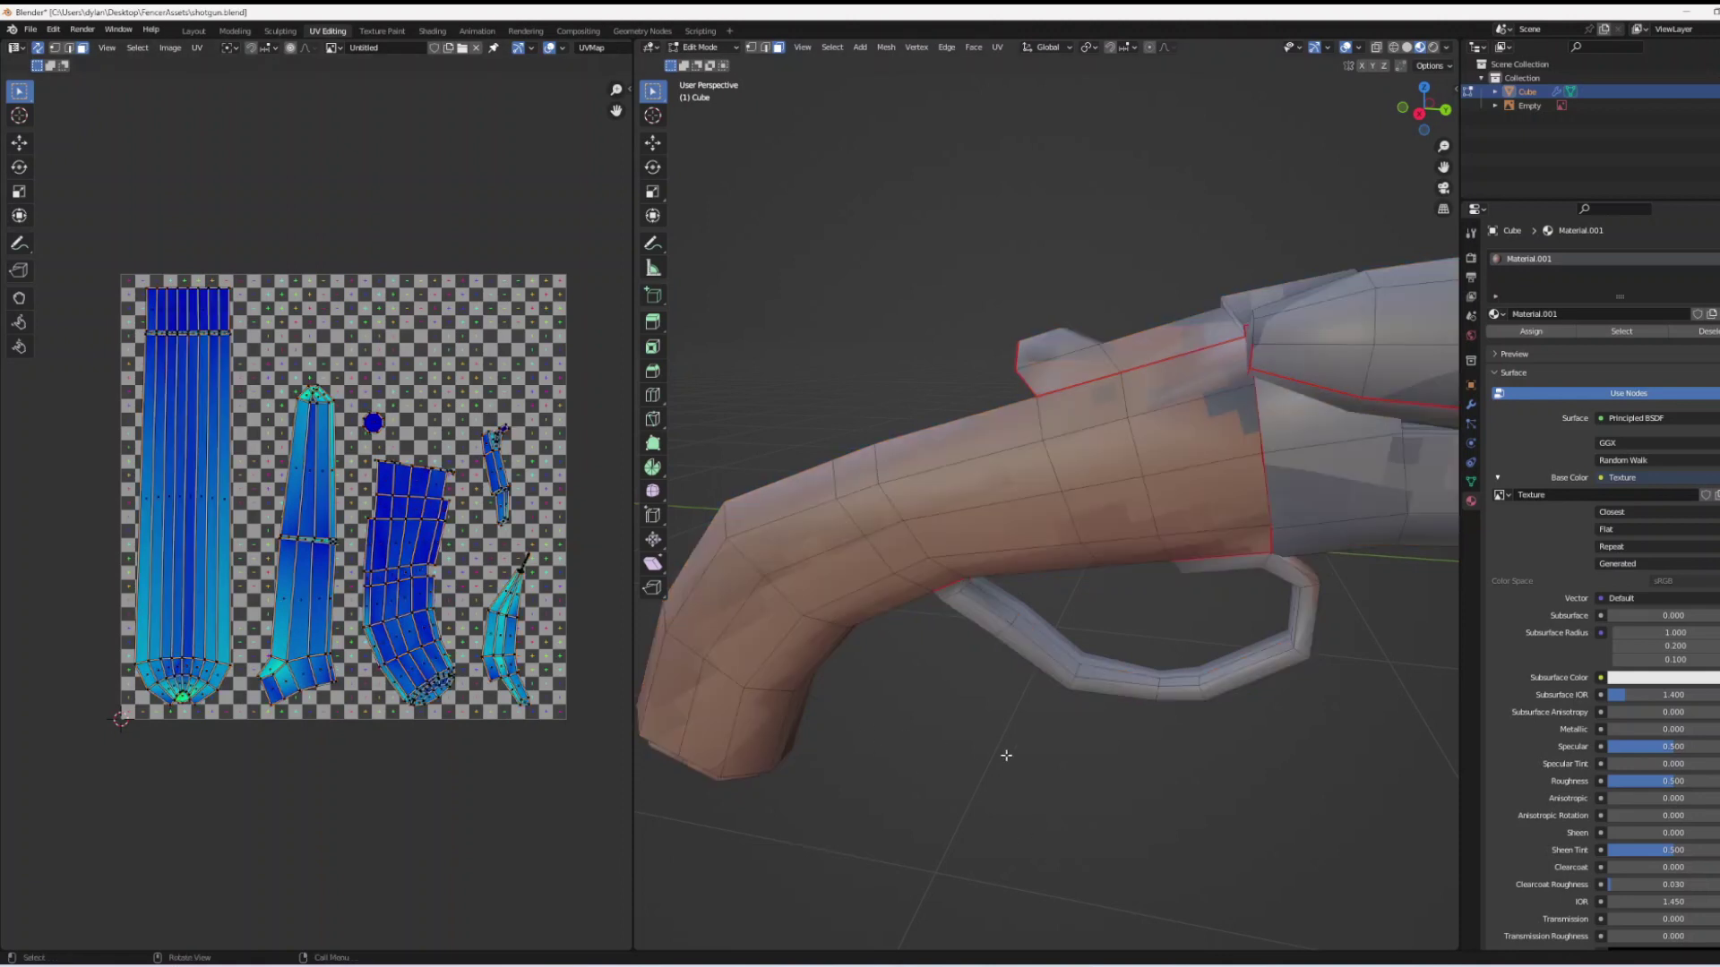
{"action": "middle_click_drag", "start_coordinate": [967, 756], "coordinate": [1083, 800]}
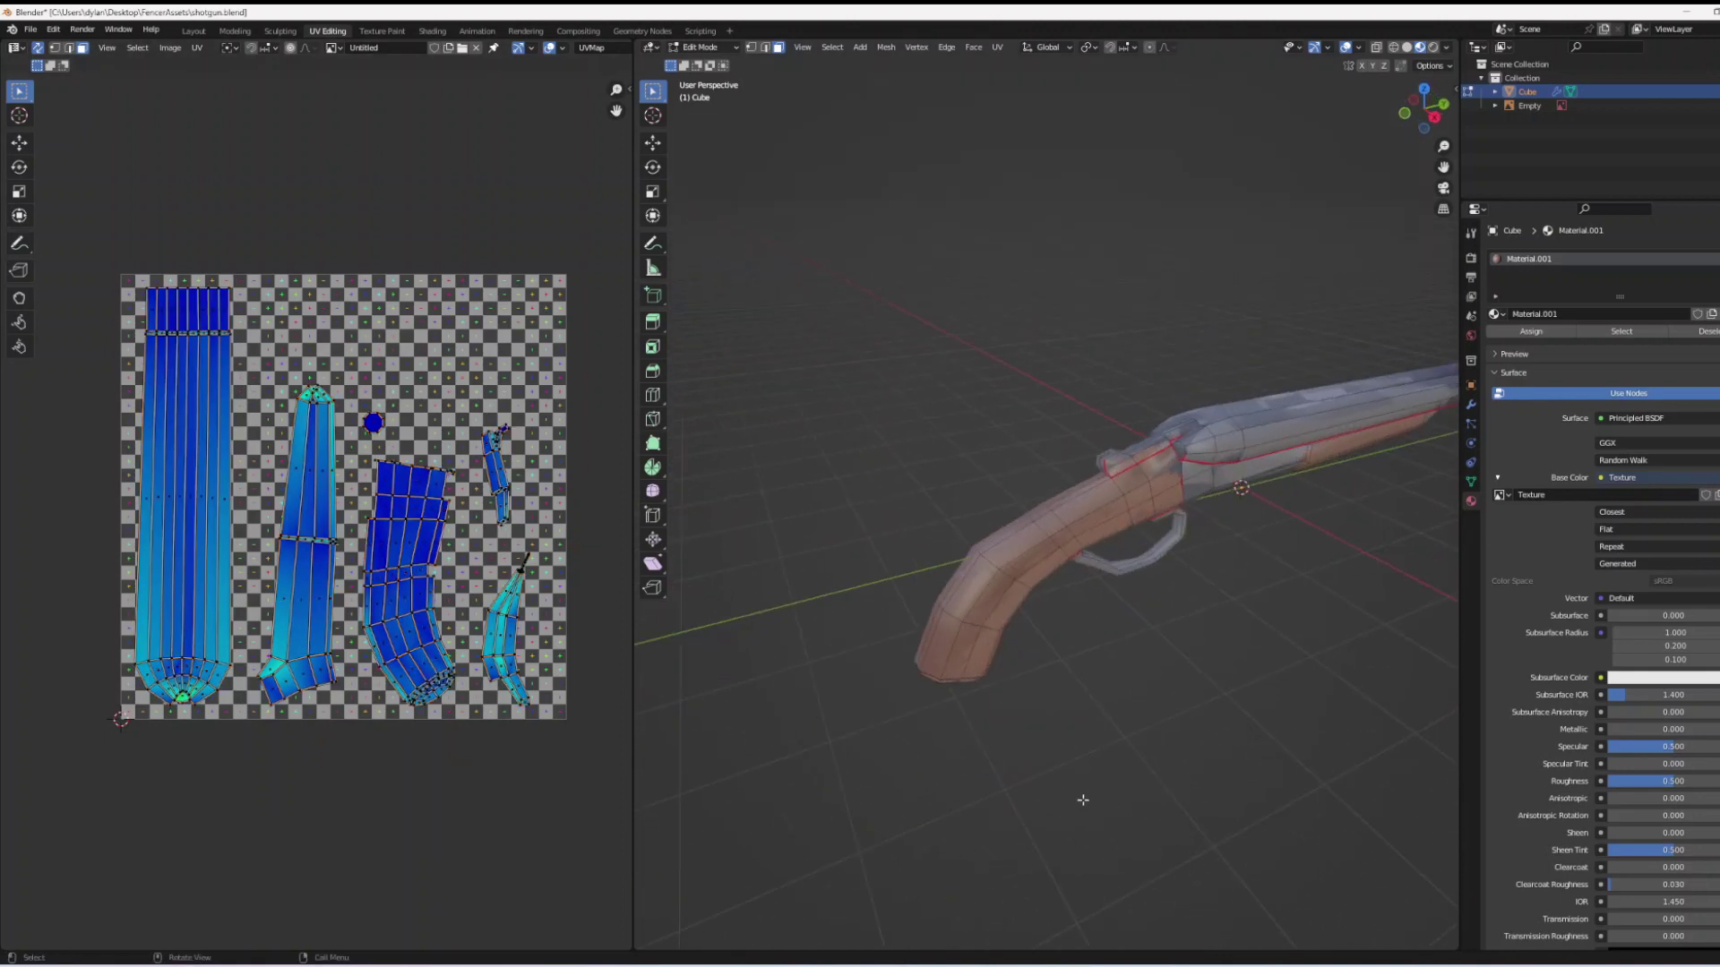
{"action": "middle_click_drag", "start_coordinate": [1258, 723], "coordinate": [994, 771]}
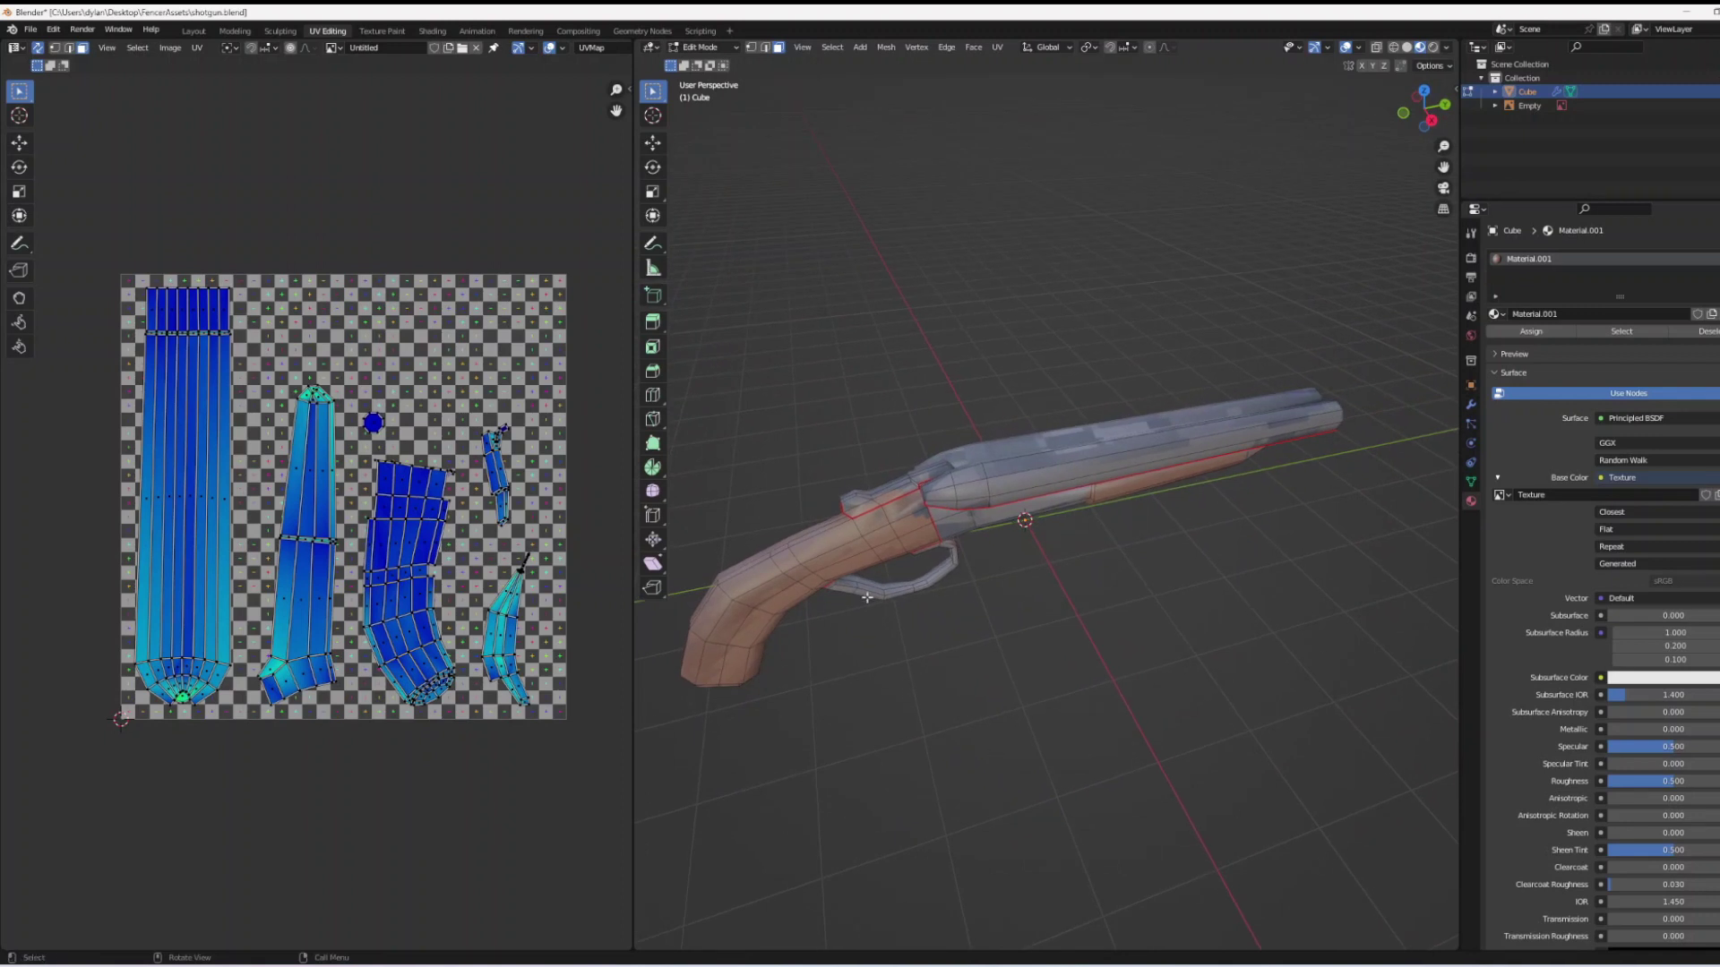
Create a new blank 64 x 64 px image with a blue-grey fill color for the shotgun texture
{"action": "left_click", "coordinate": [331, 48]}
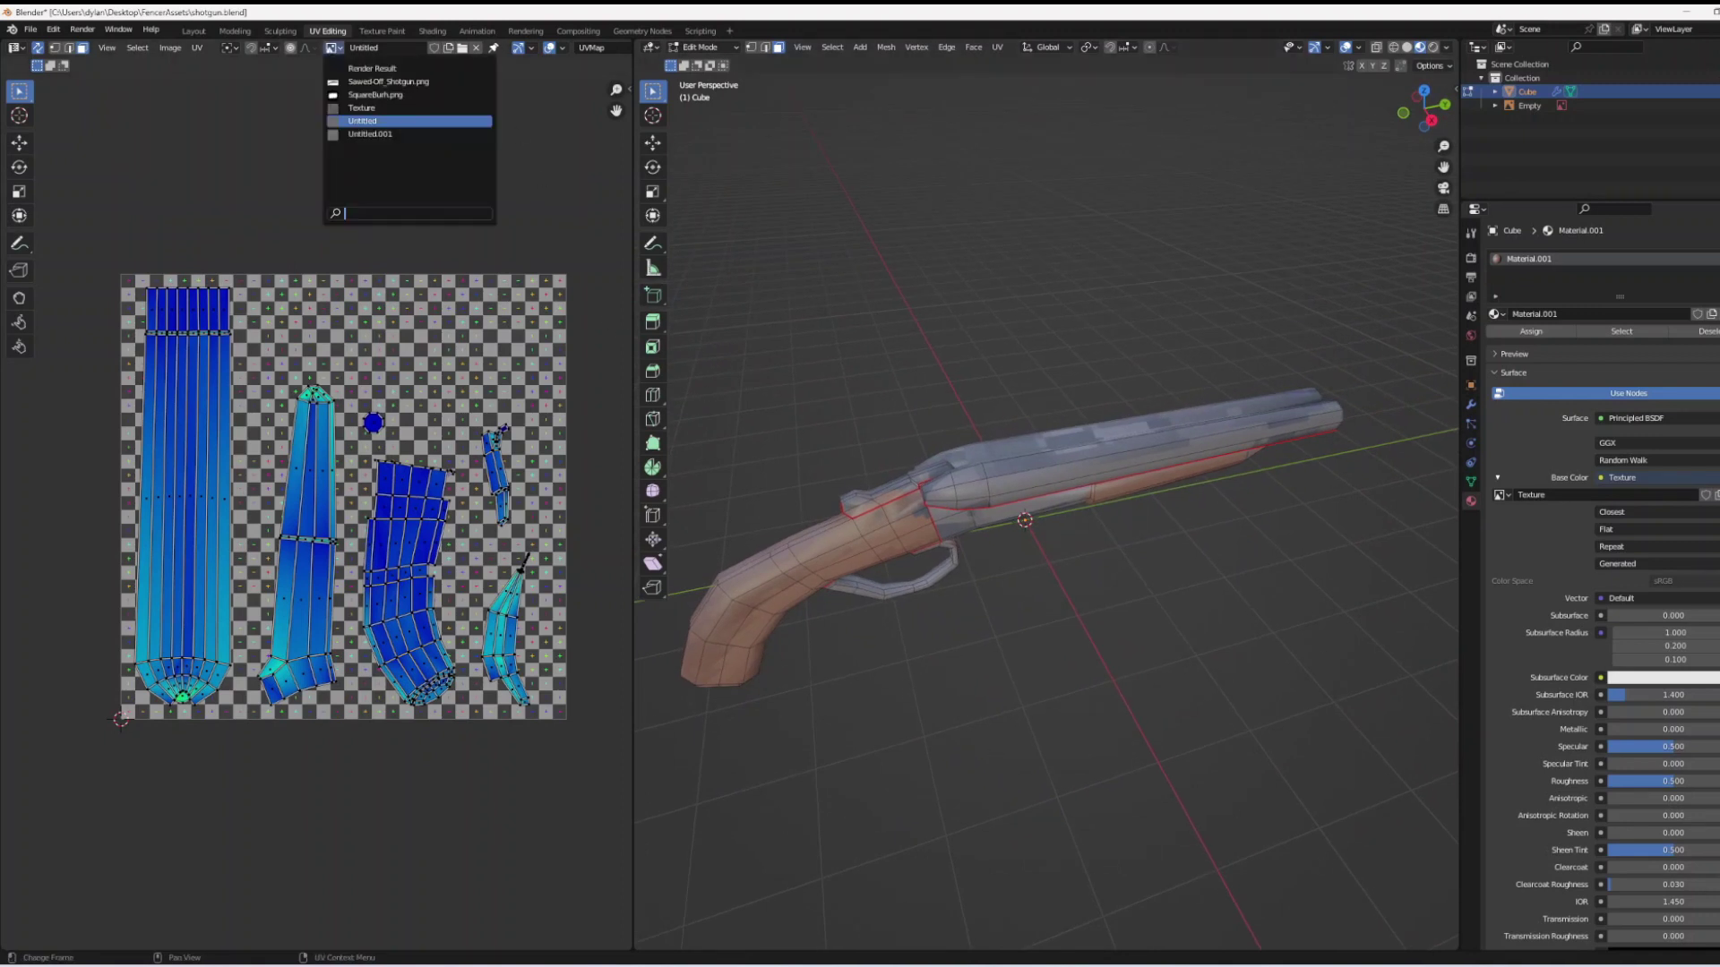
{"action": "left_click", "coordinate": [331, 50]}
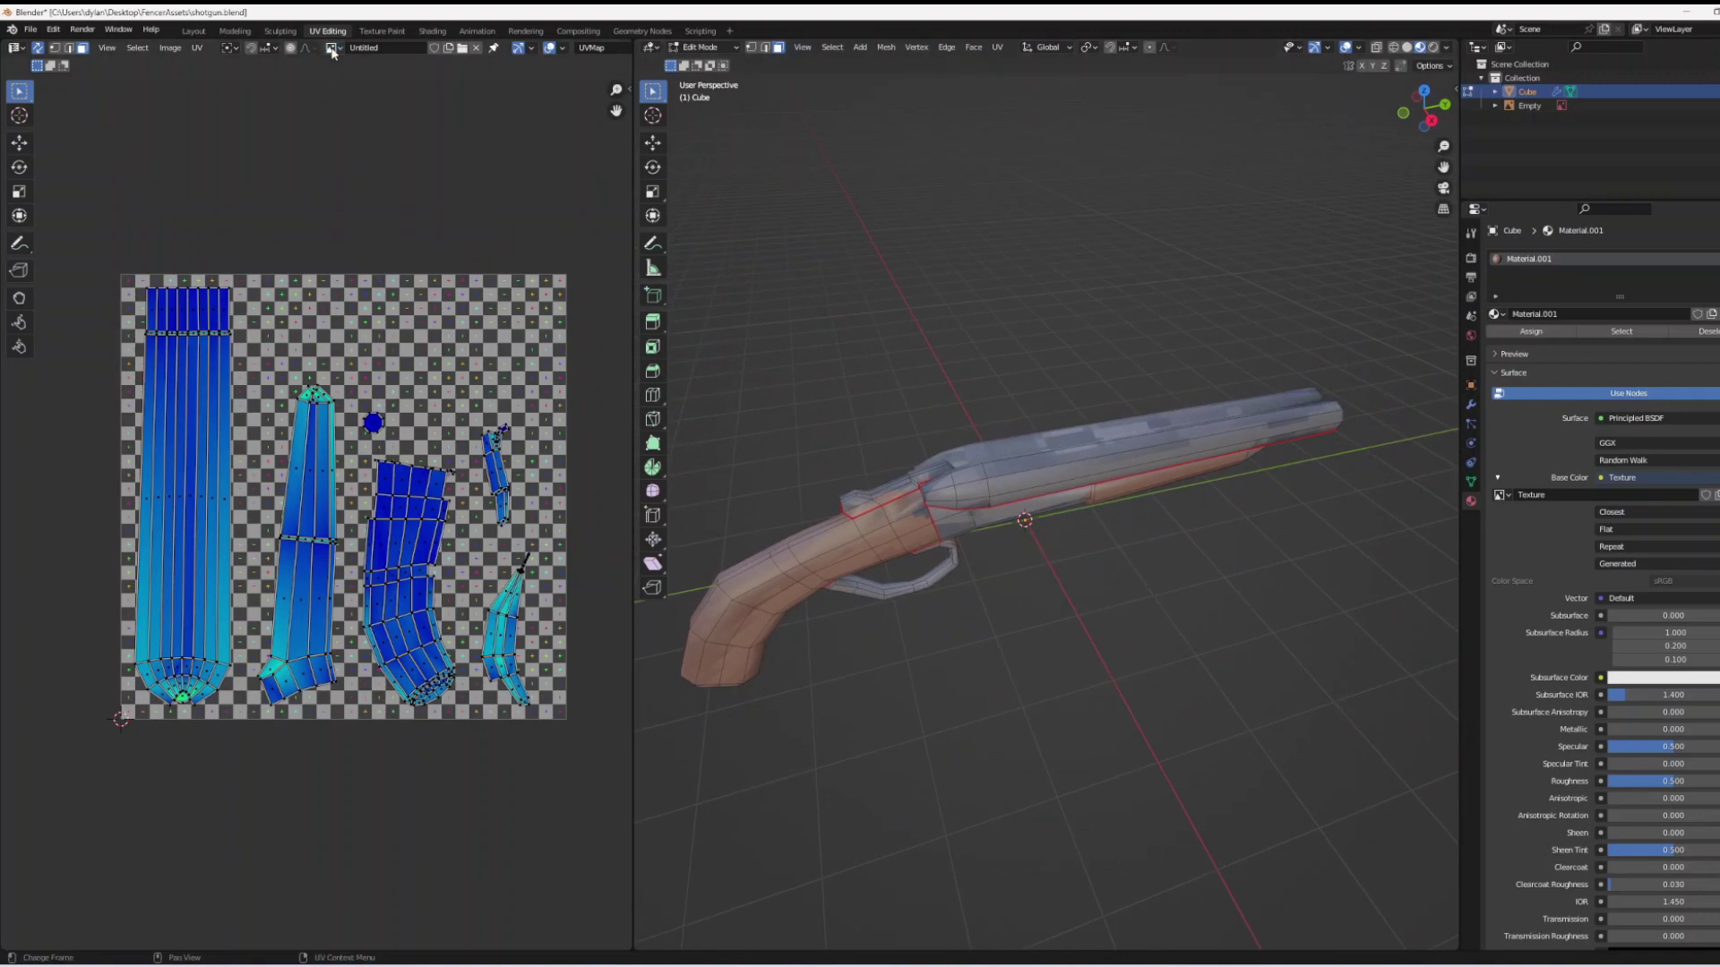
{"action": "left_click", "coordinate": [448, 48]}
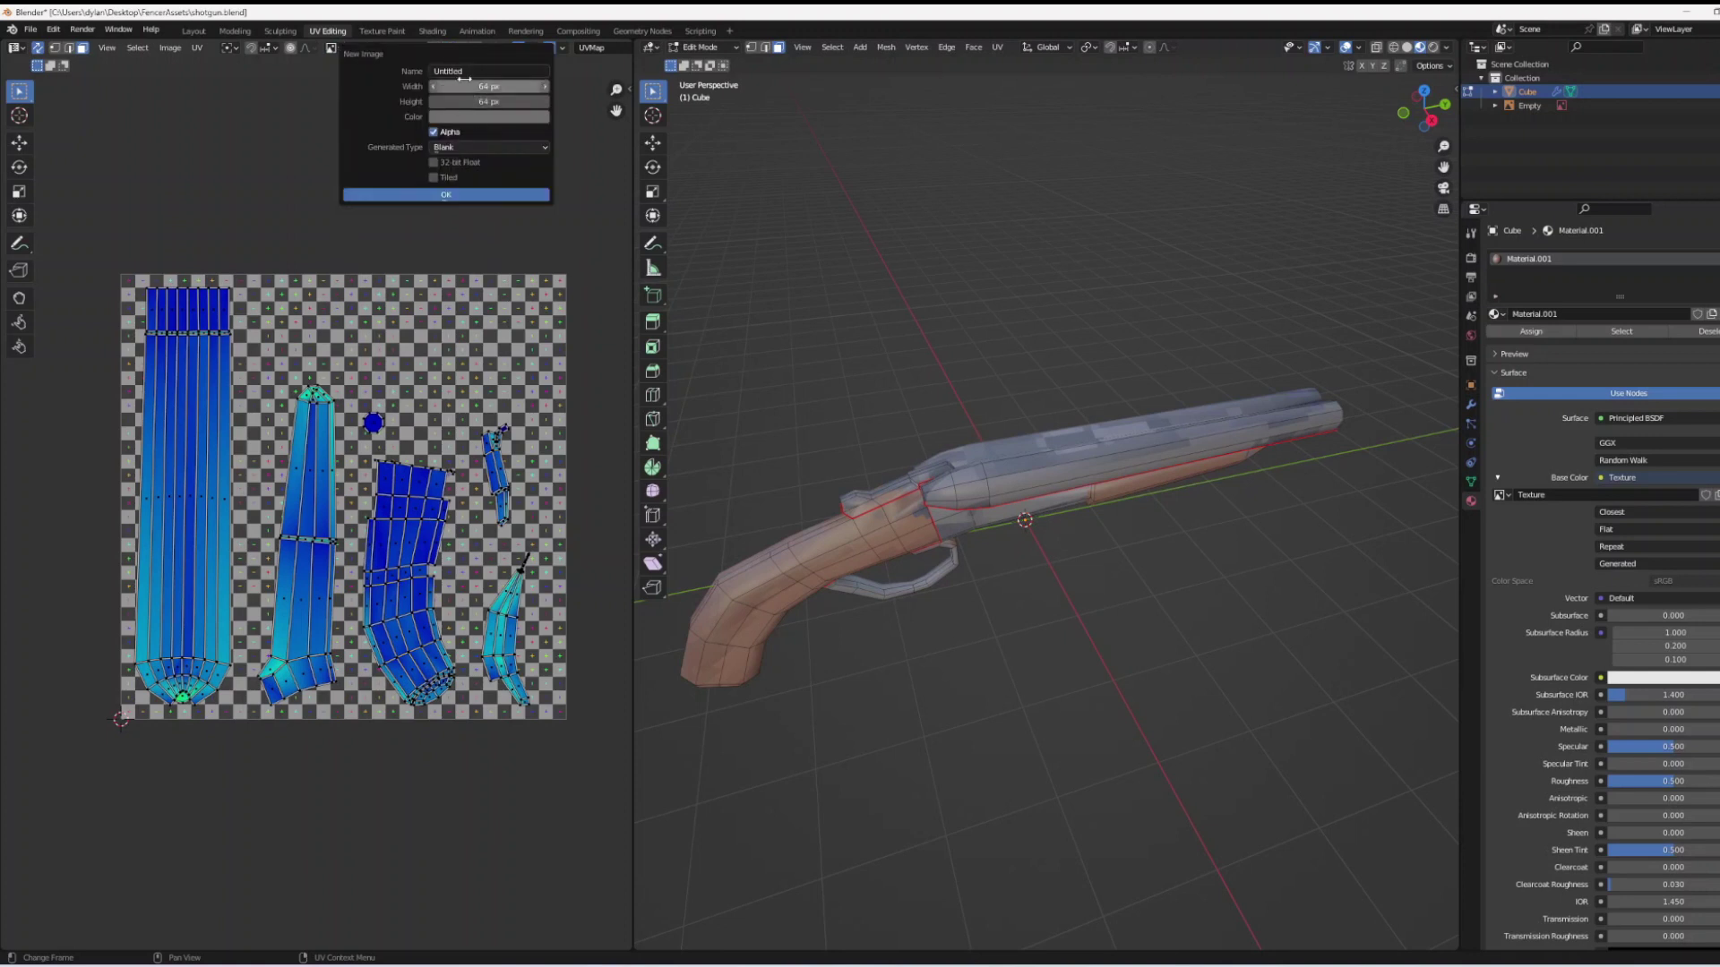
{"action": "left_click", "coordinate": [475, 117]}
{"action": "mouse_move", "coordinate": [545, 182]}
{"action": "left_mouse_down"}
{"action": "mouse_move", "coordinate": [548, 211]}
{"action": "mouse_move", "coordinate": [547, 187]}
{"action": "mouse_move", "coordinate": [496, 171]}
{"action": "left_mouse_up"}
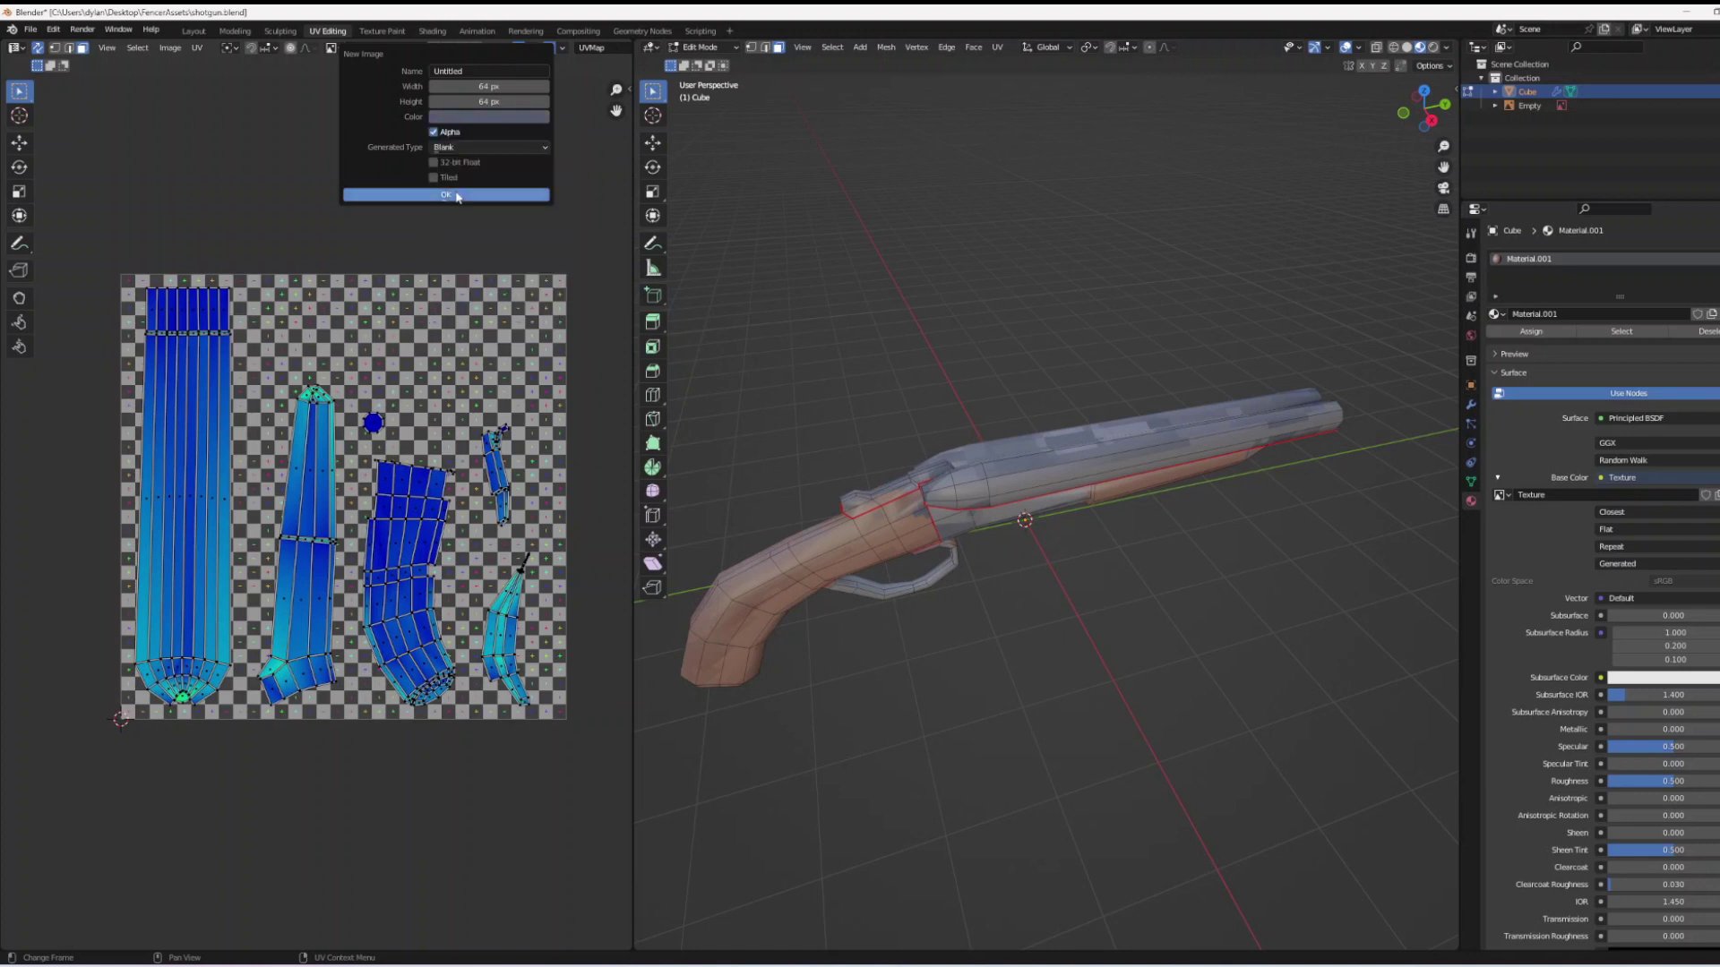
{"action": "left_click", "coordinate": [455, 195]}
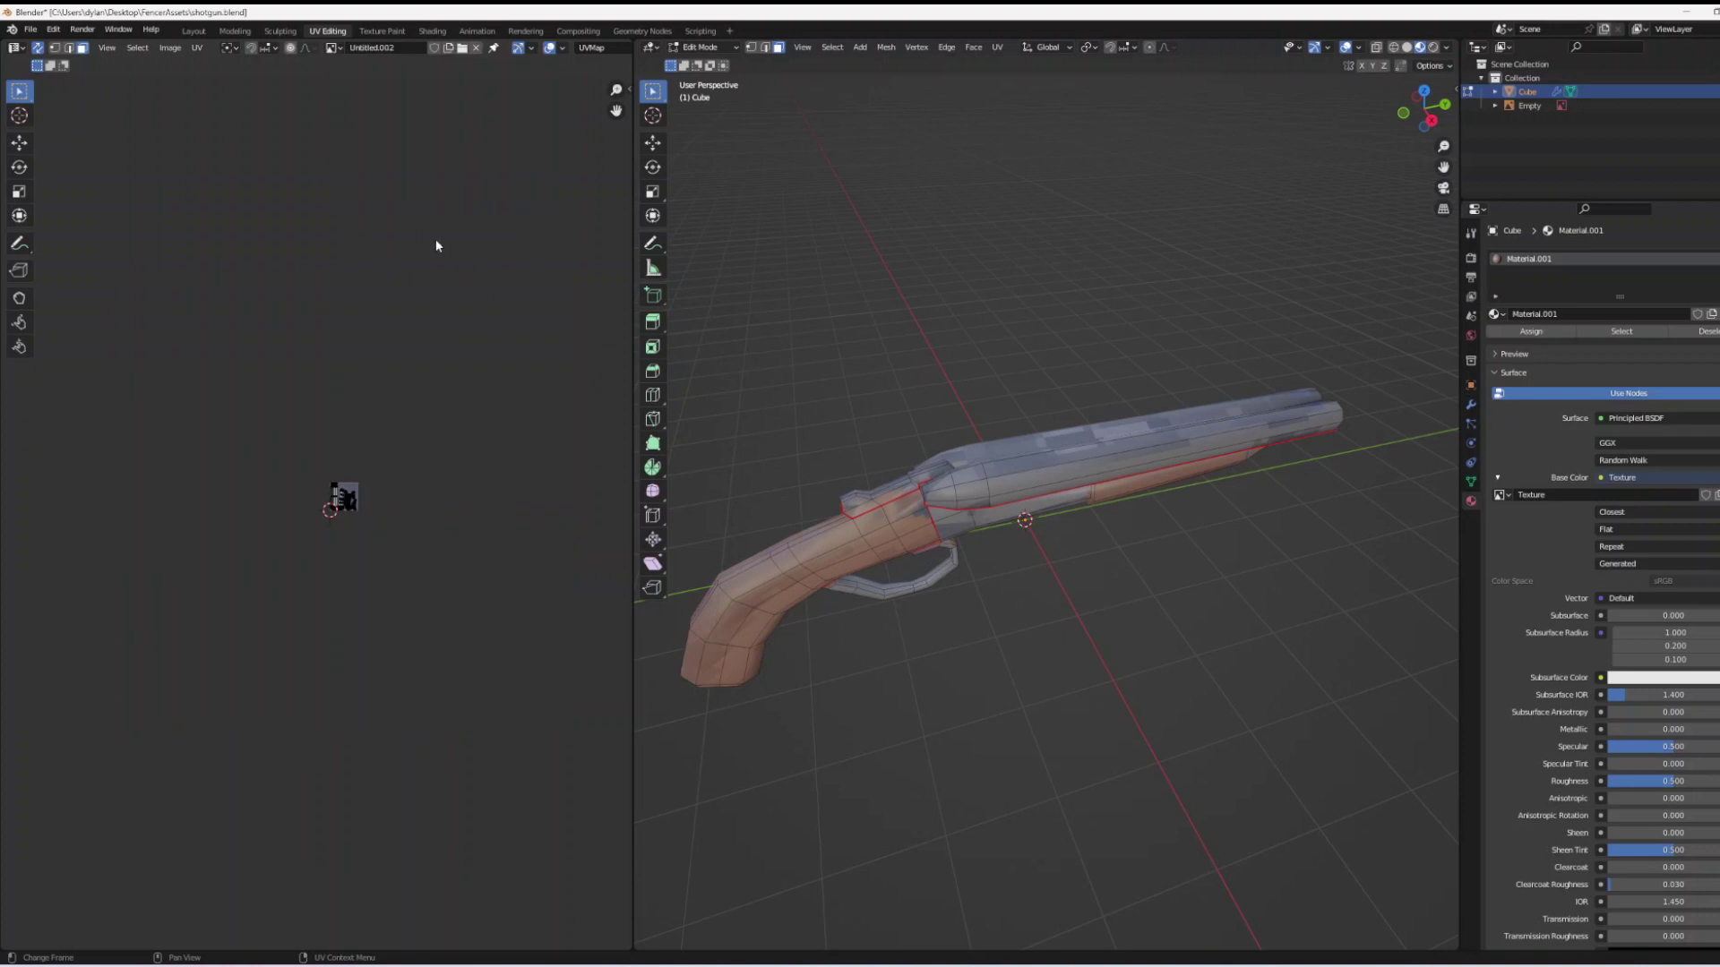
Assign the new blue-grey image as the material's base color texture with Closest interpolation
{"action": "scroll", "coordinate": [360, 477], "scroll_direction": "up", "scroll_amount": 8}
{"action": "middle_click_drag", "start_coordinate": [360, 477], "coordinate": [152, 544]}
{"action": "scroll", "coordinate": [382, 479], "scroll_direction": "down", "scroll_amount": 1}
{"action": "scroll", "coordinate": [421, 477], "scroll_direction": "up", "scroll_amount": 2}
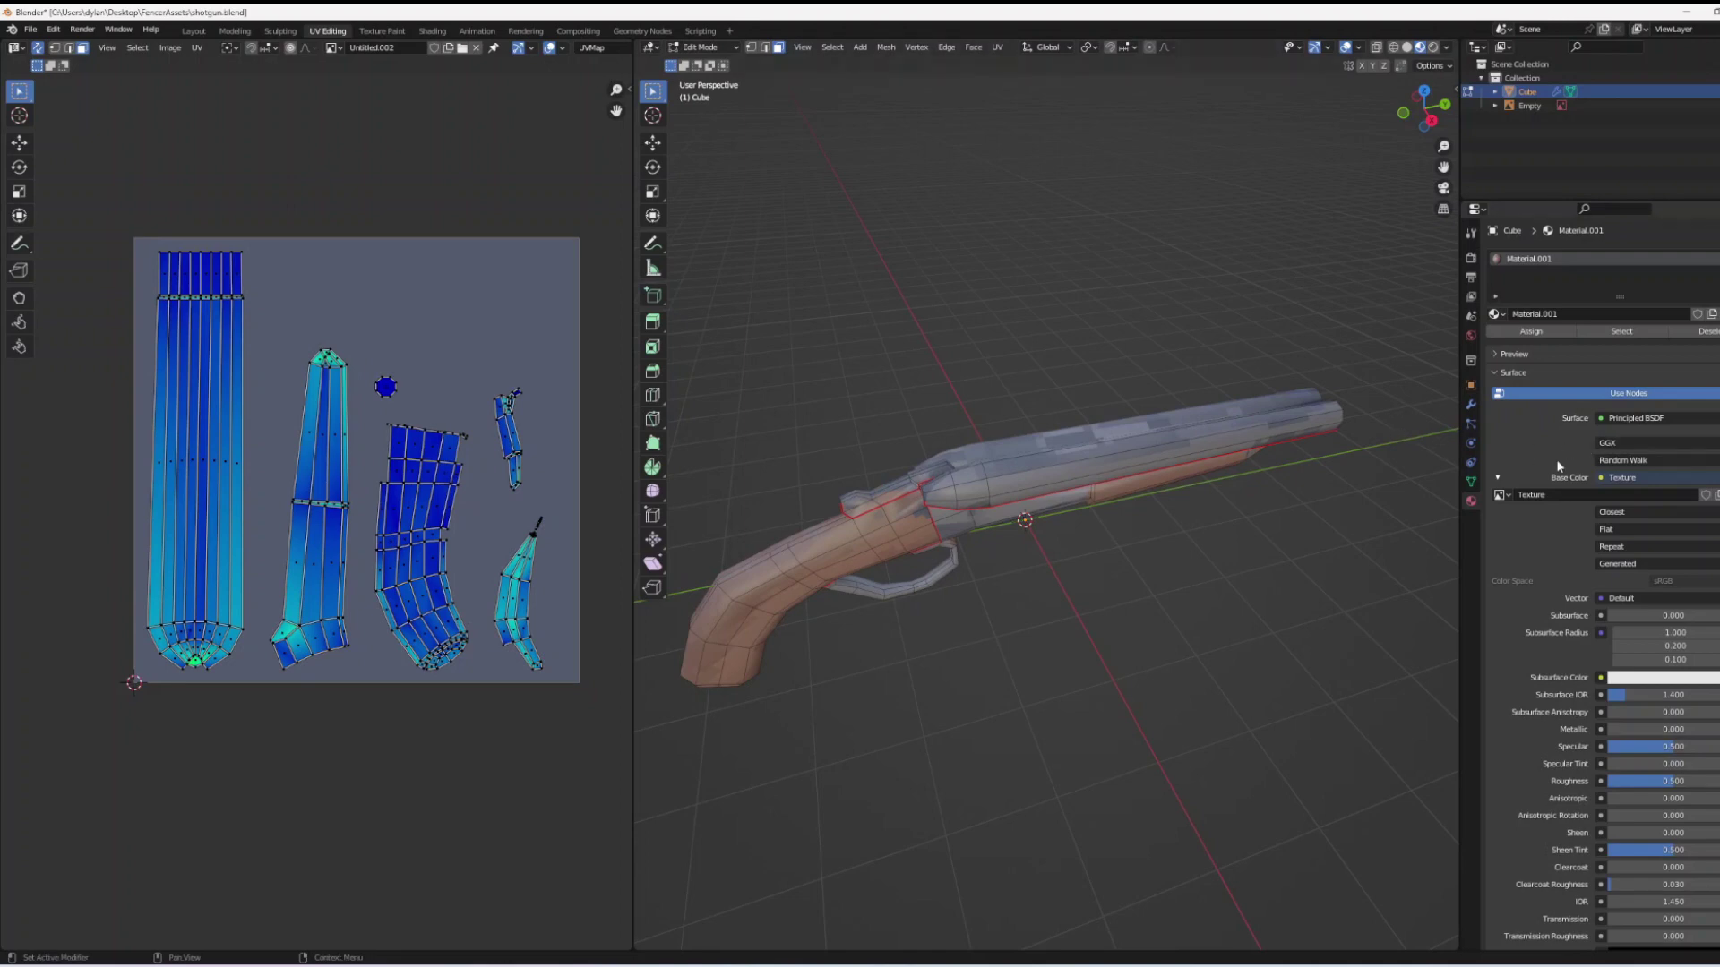
{"action": "left_click", "coordinate": [1612, 511]}
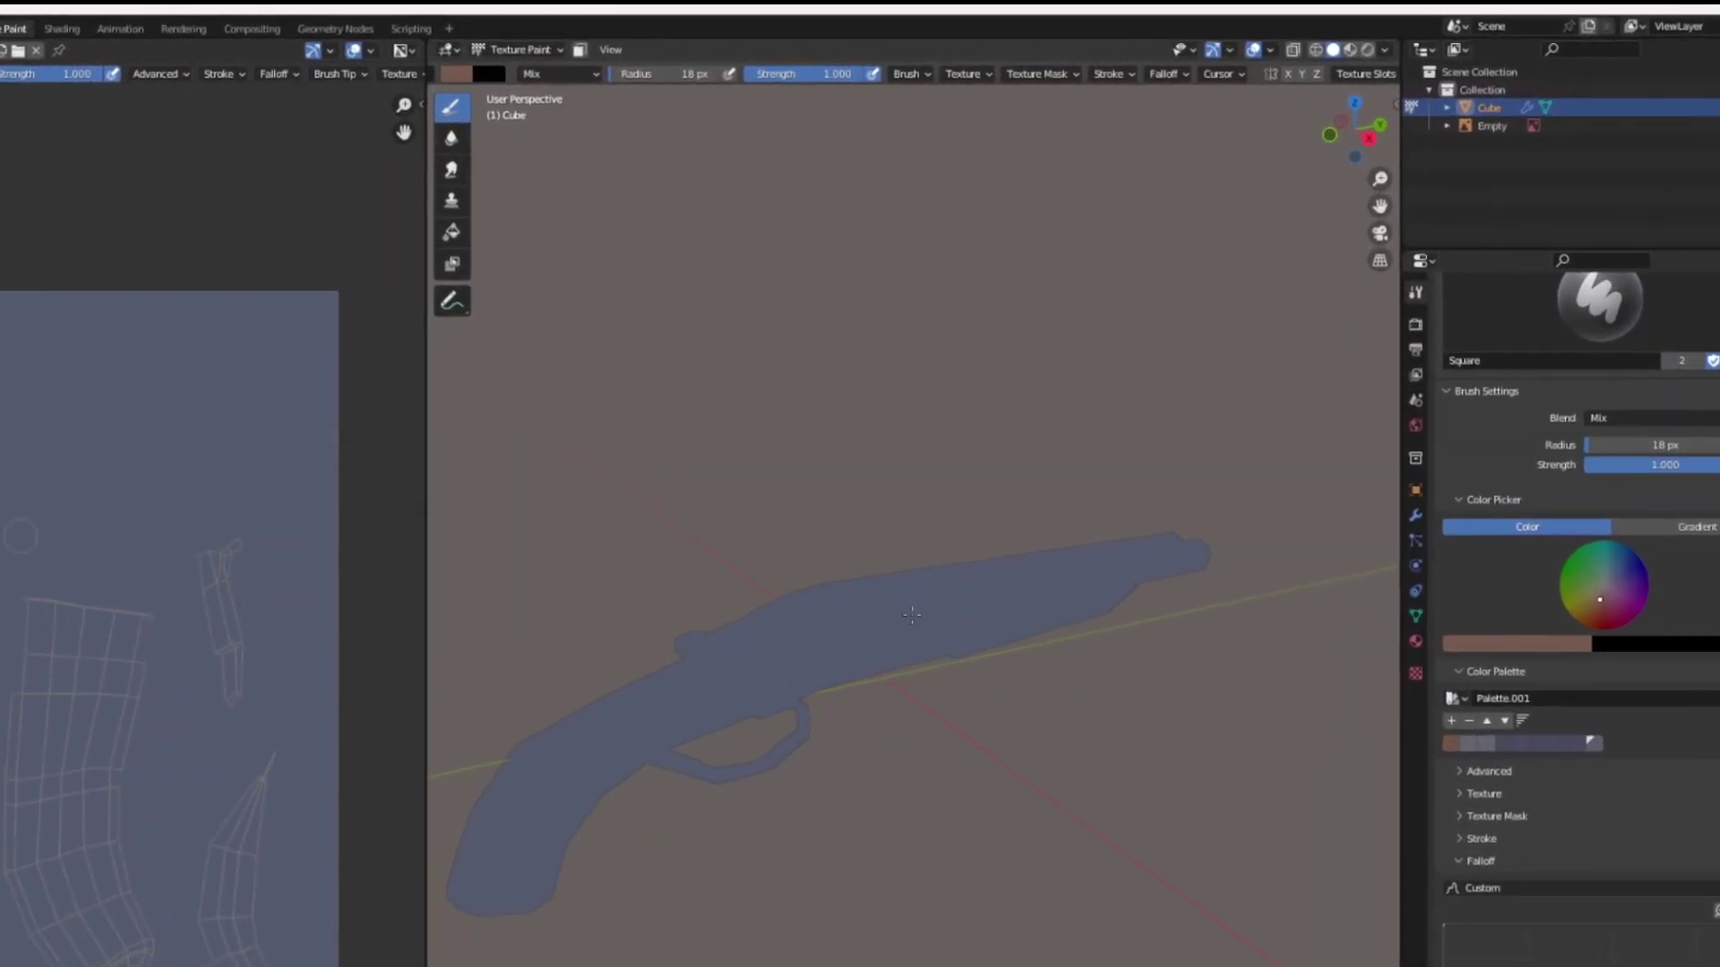
Enable Cavity in the 3D view's shading options and open the viewport background color
{"action": "left_click", "coordinate": [1351, 51]}
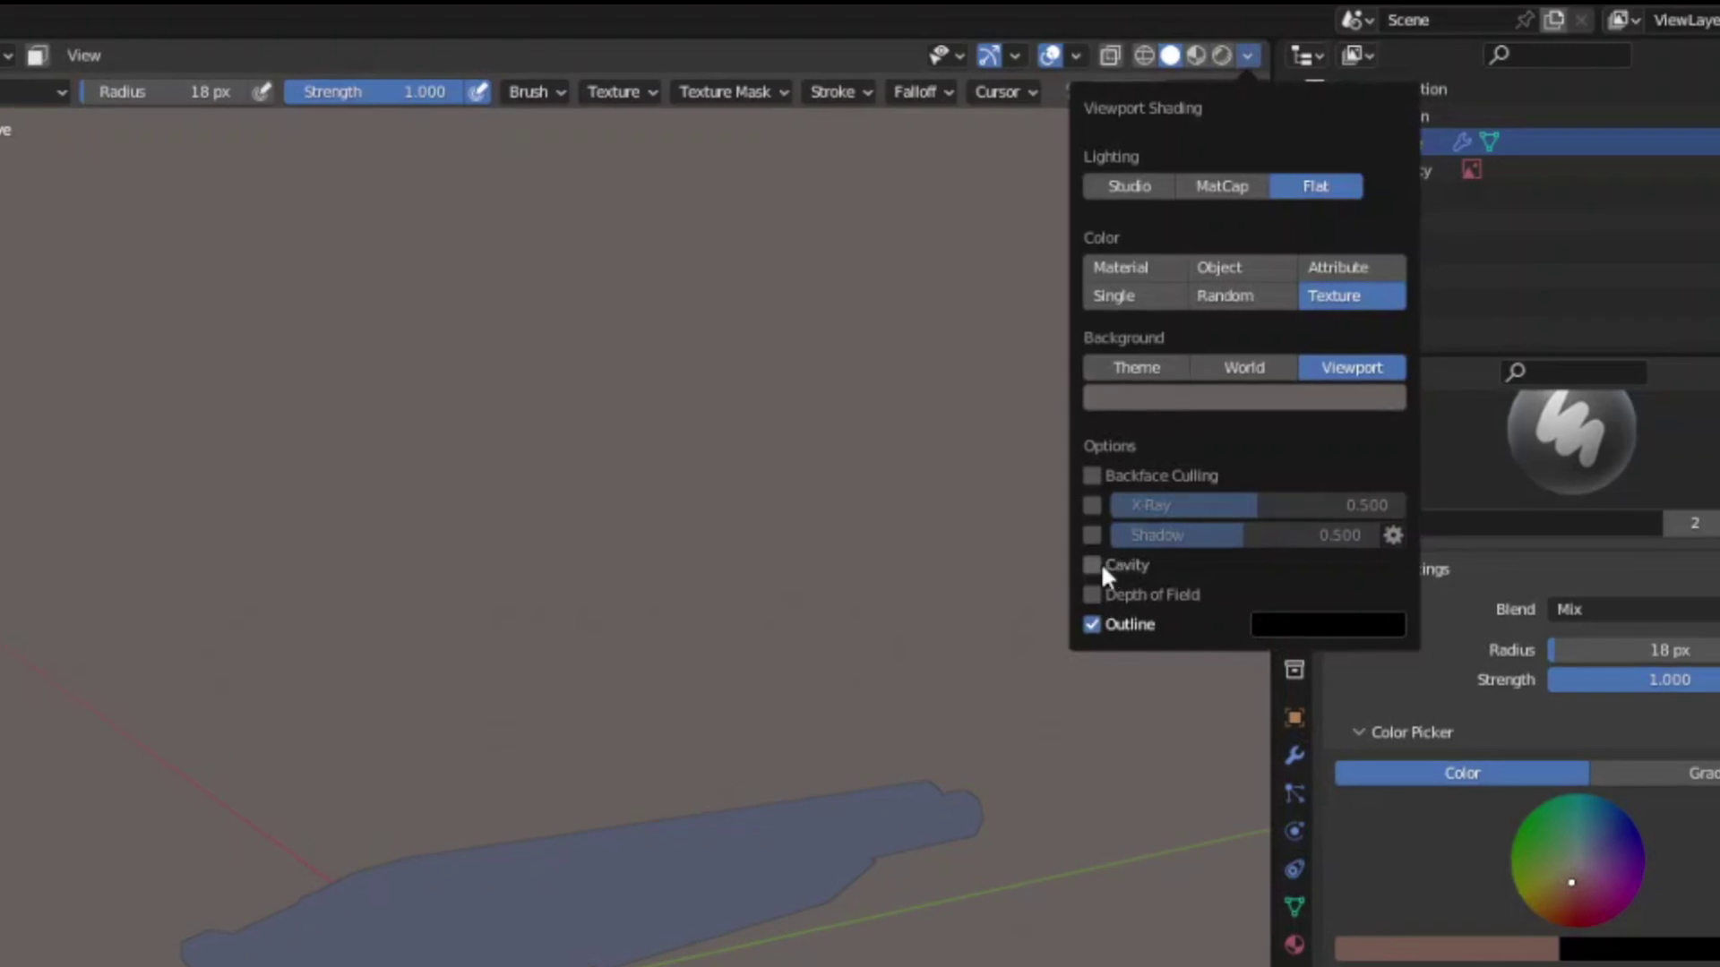
{"action": "left_click", "coordinate": [1234, 431]}
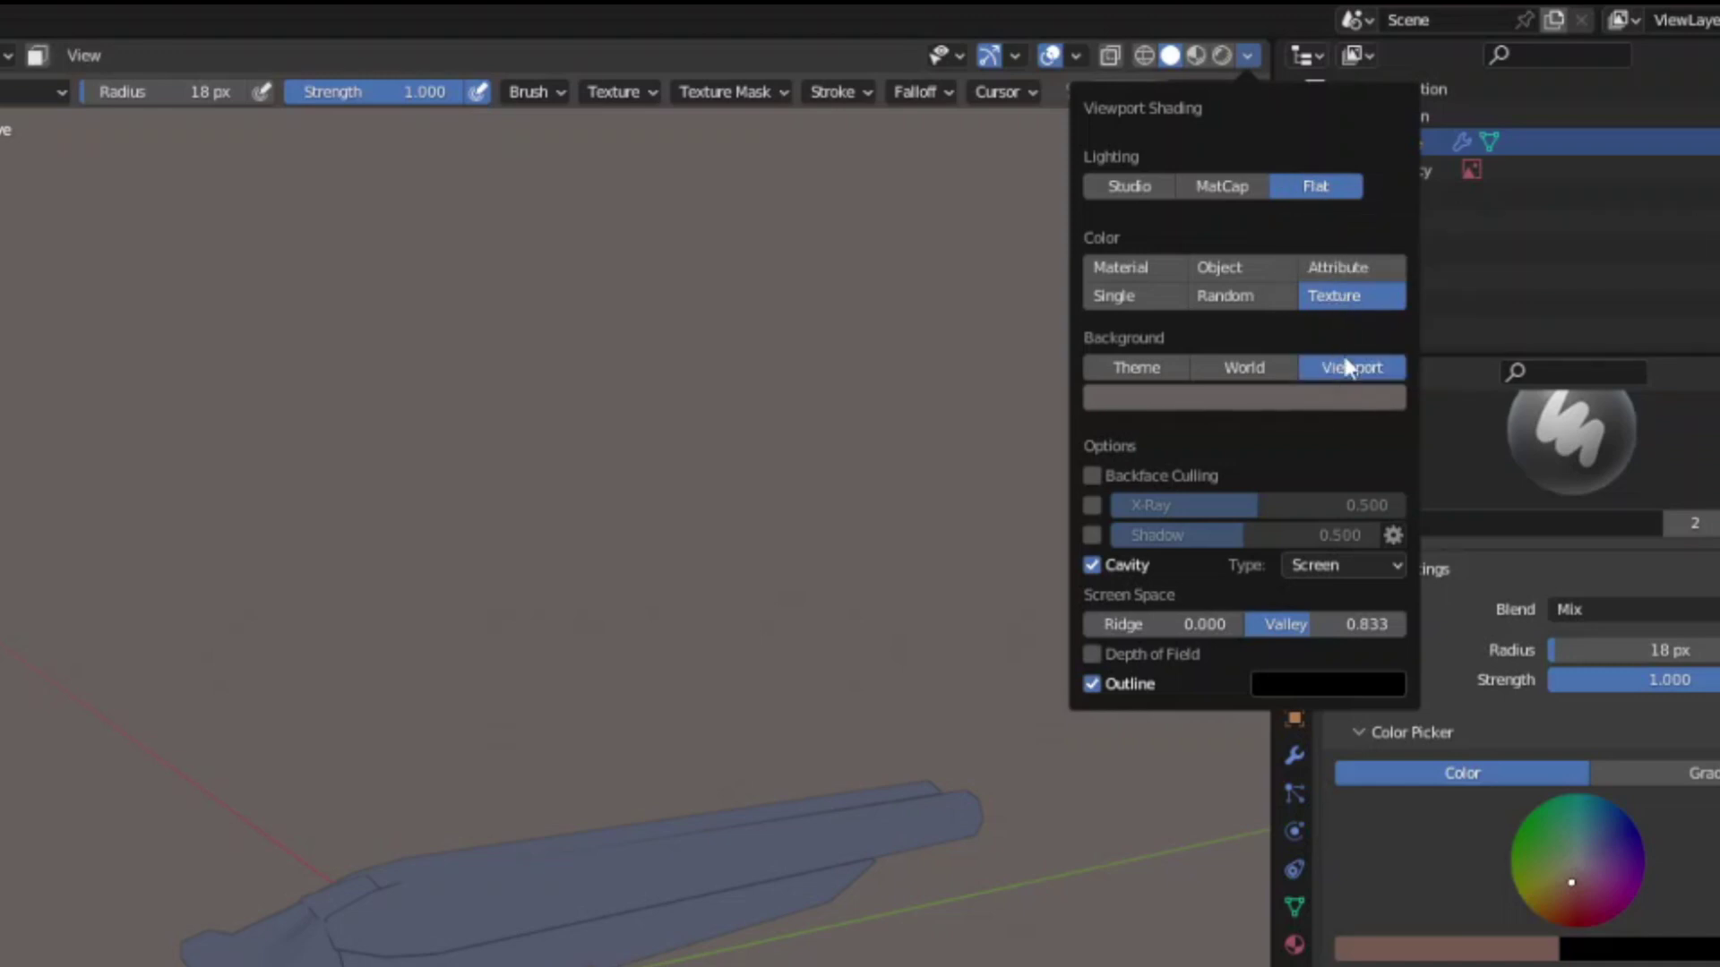
{"action": "left_click", "coordinate": [1326, 399]}
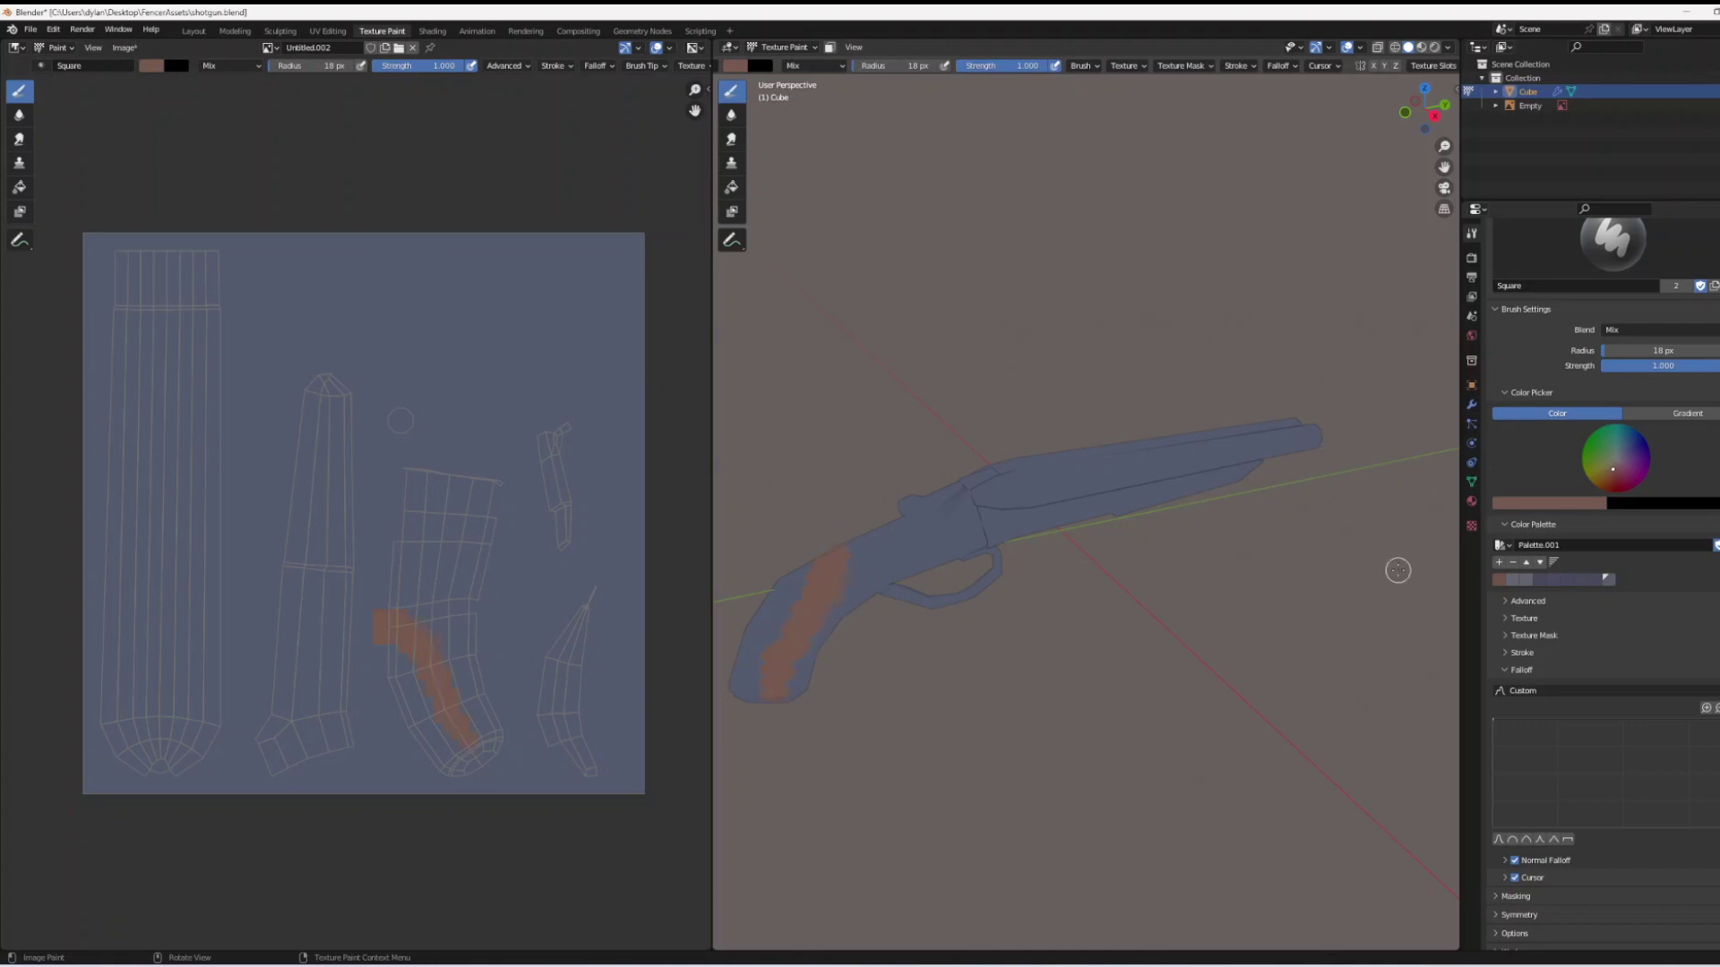
Review the interpolation option of the base color texture in the shotgun's material
{"action": "left_click", "coordinate": [1471, 503]}
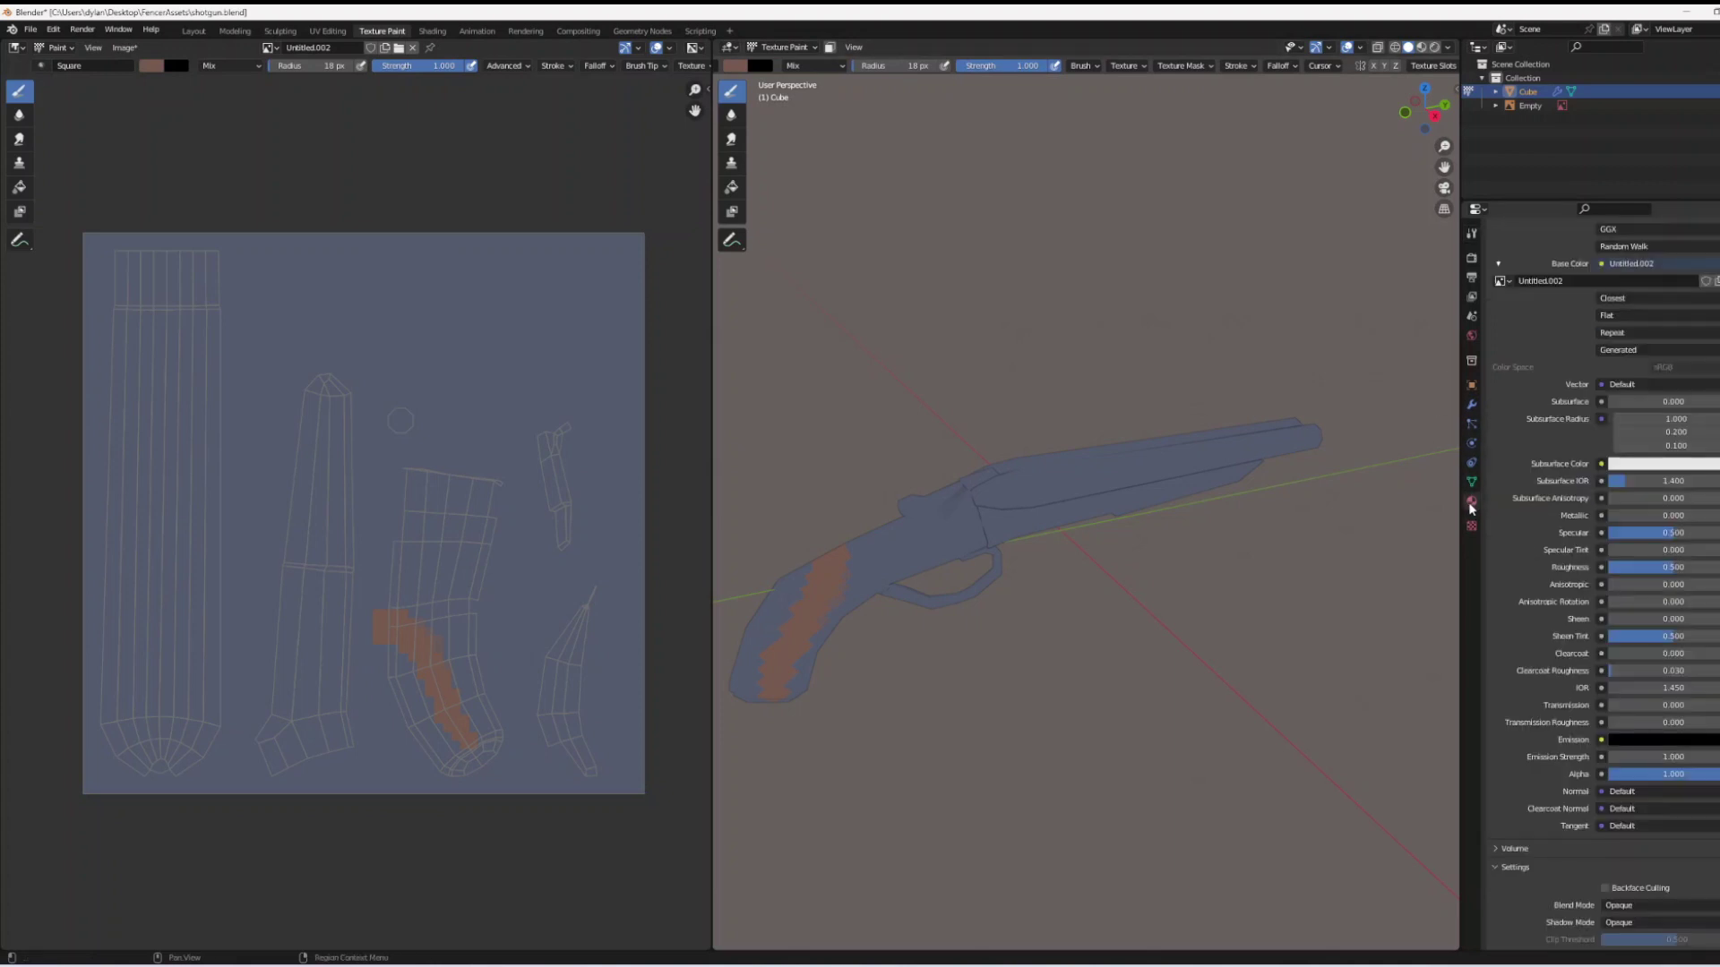
{"action": "scroll", "coordinate": [1540, 523], "scroll_direction": "up", "scroll_amount": 2}
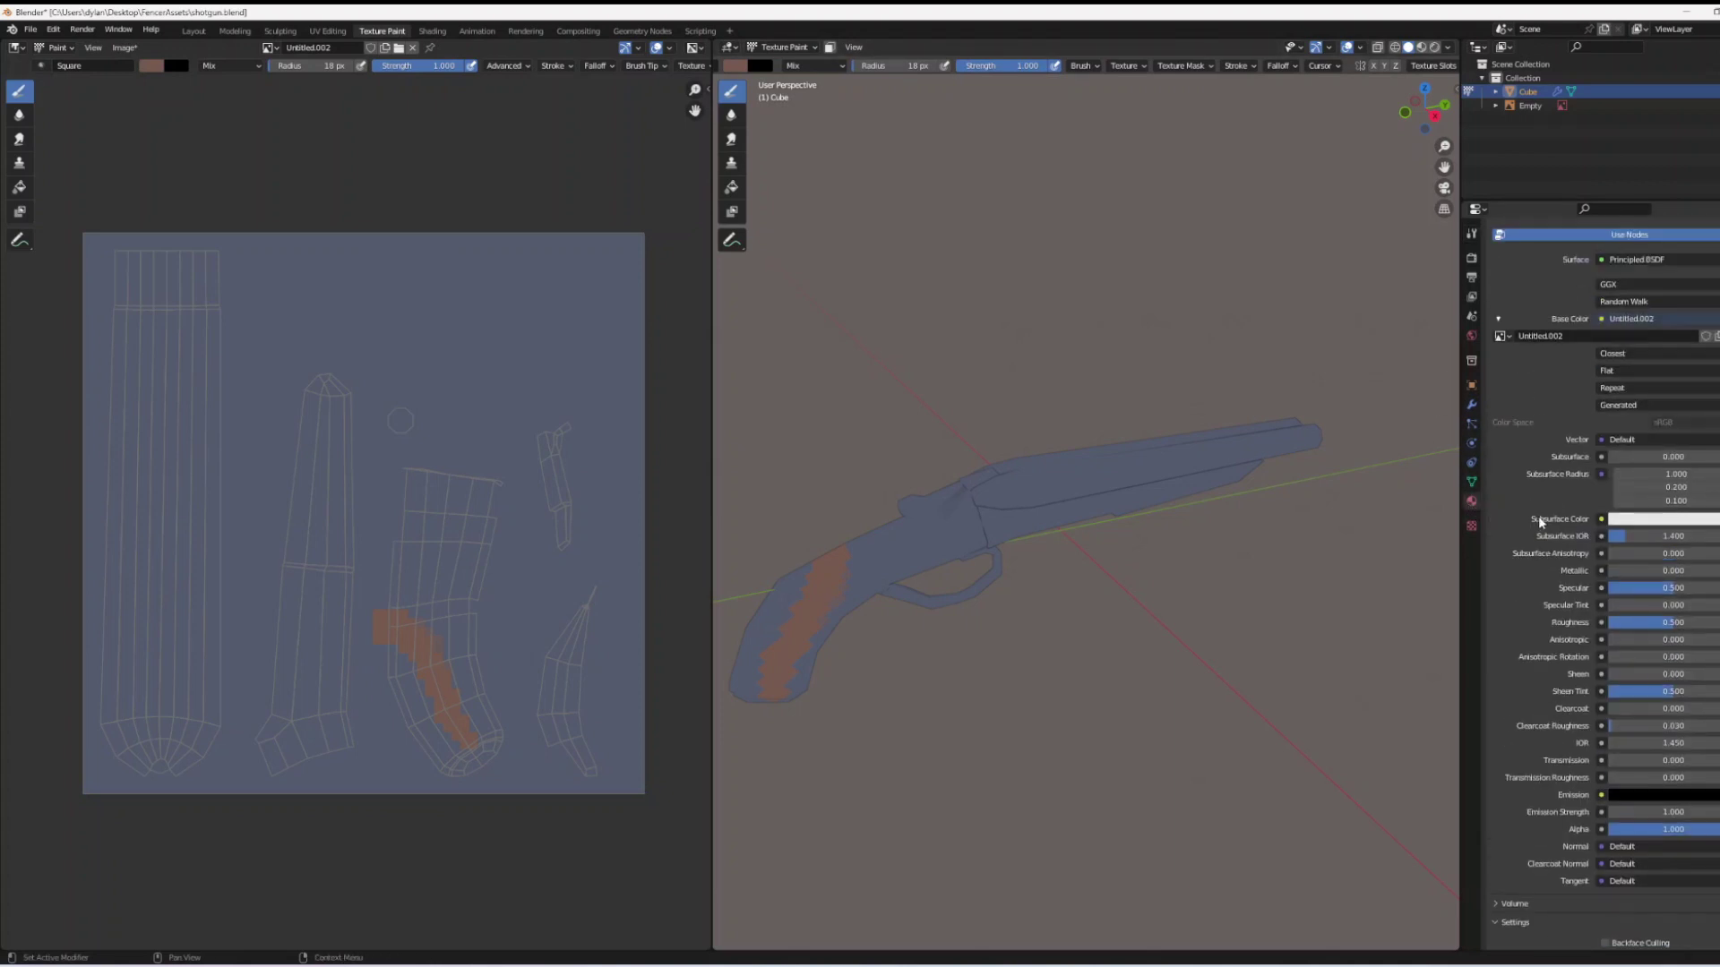
{"action": "left_click", "coordinate": [1631, 358]}
{"action": "scroll", "coordinate": [911, 366], "scroll_direction": "down", "scroll_amount": 1}
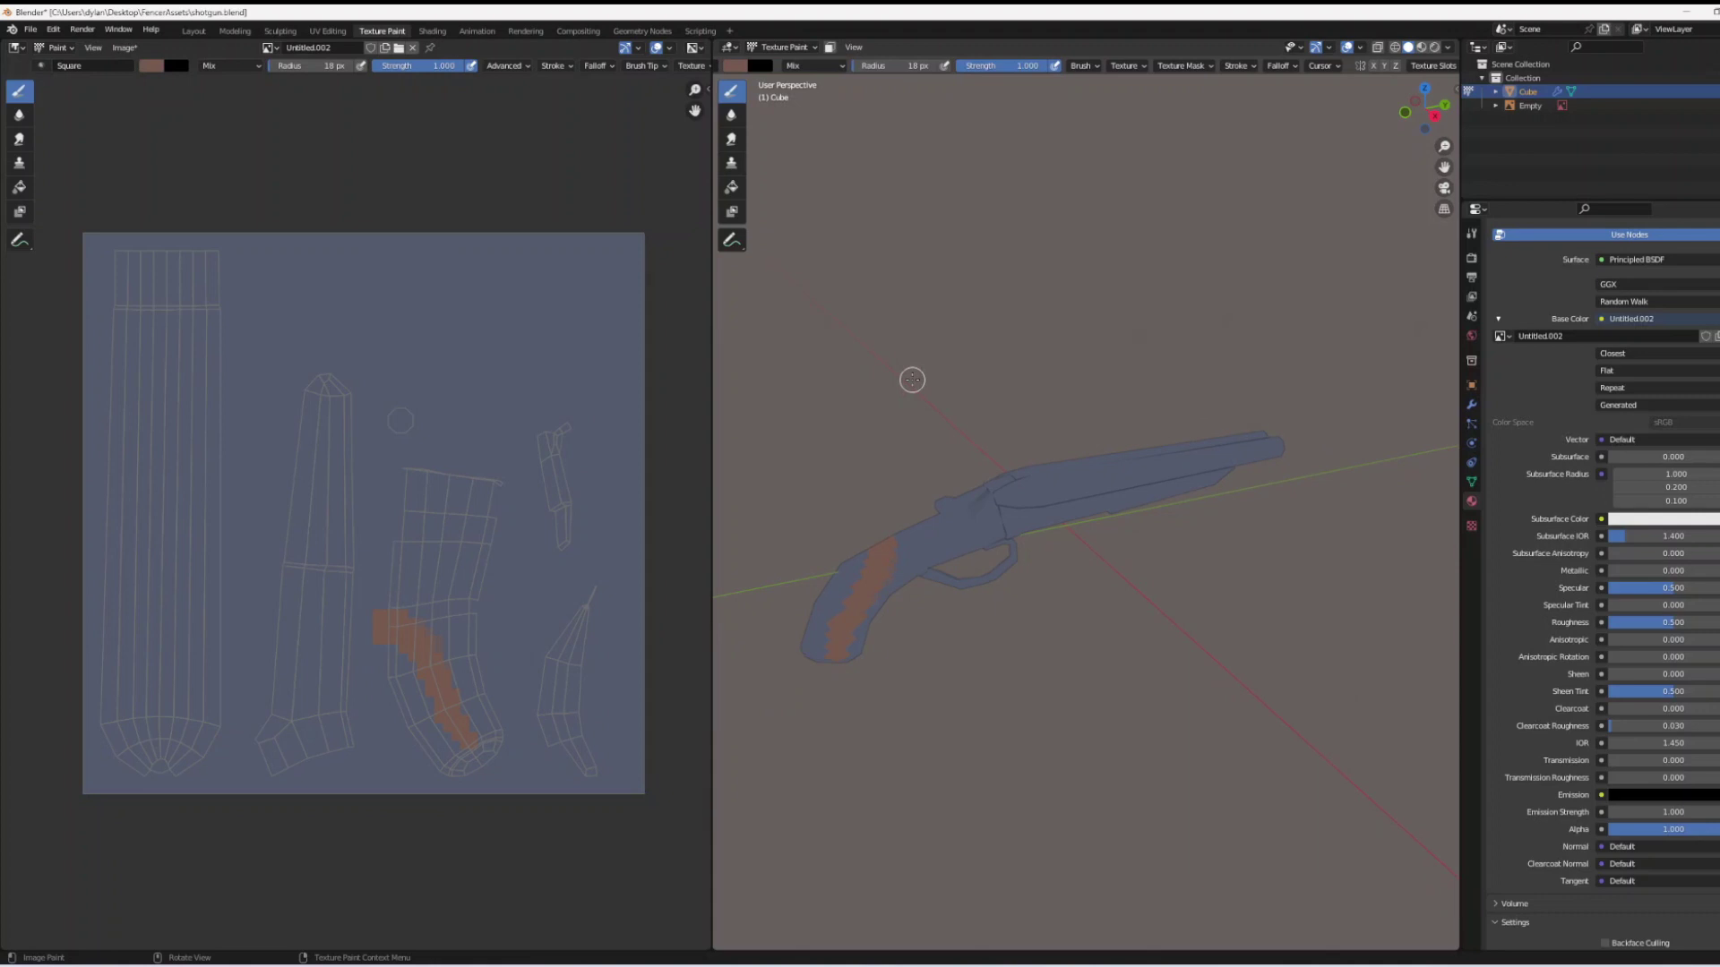
Add a new texture to the Square brush's texture mask and open that texture's settings
{"action": "left_click", "coordinate": [1471, 233]}
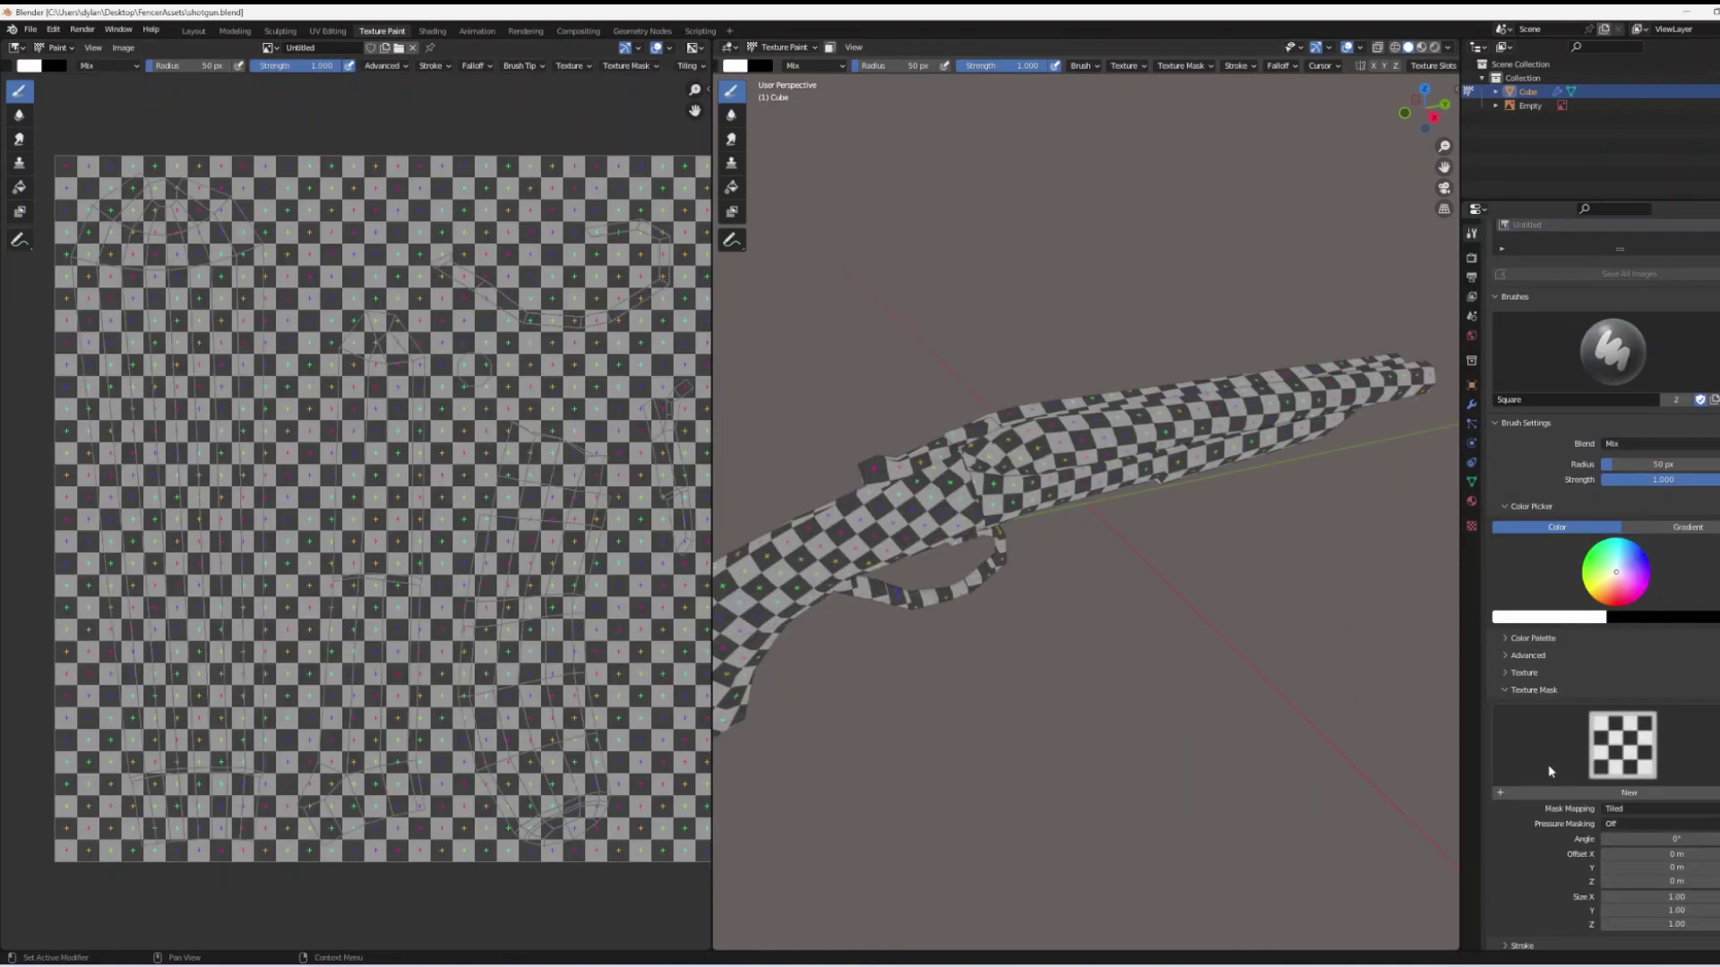
{"action": "scroll", "coordinate": [1546, 765], "scroll_direction": "down", "scroll_amount": 3}
{"action": "scroll", "coordinate": [1603, 560], "scroll_direction": "up", "scroll_amount": 2}
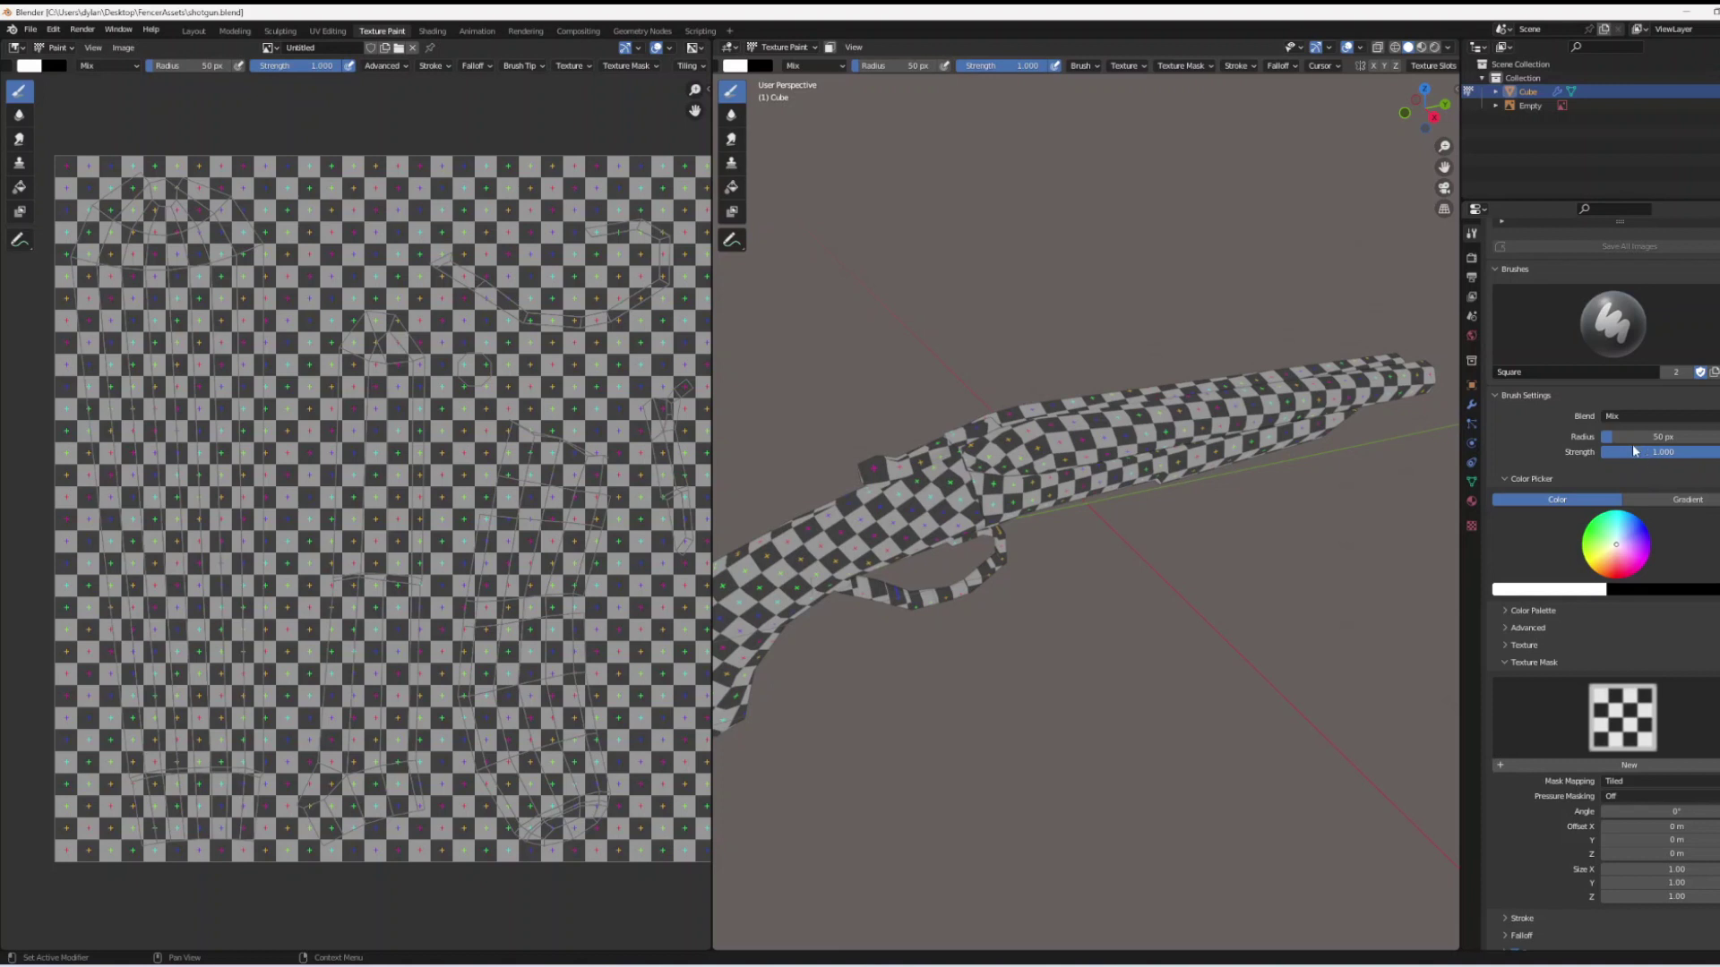
{"action": "scroll", "coordinate": [1513, 710], "scroll_direction": "down", "scroll_amount": 3}
{"action": "left_click", "coordinate": [1534, 679]}
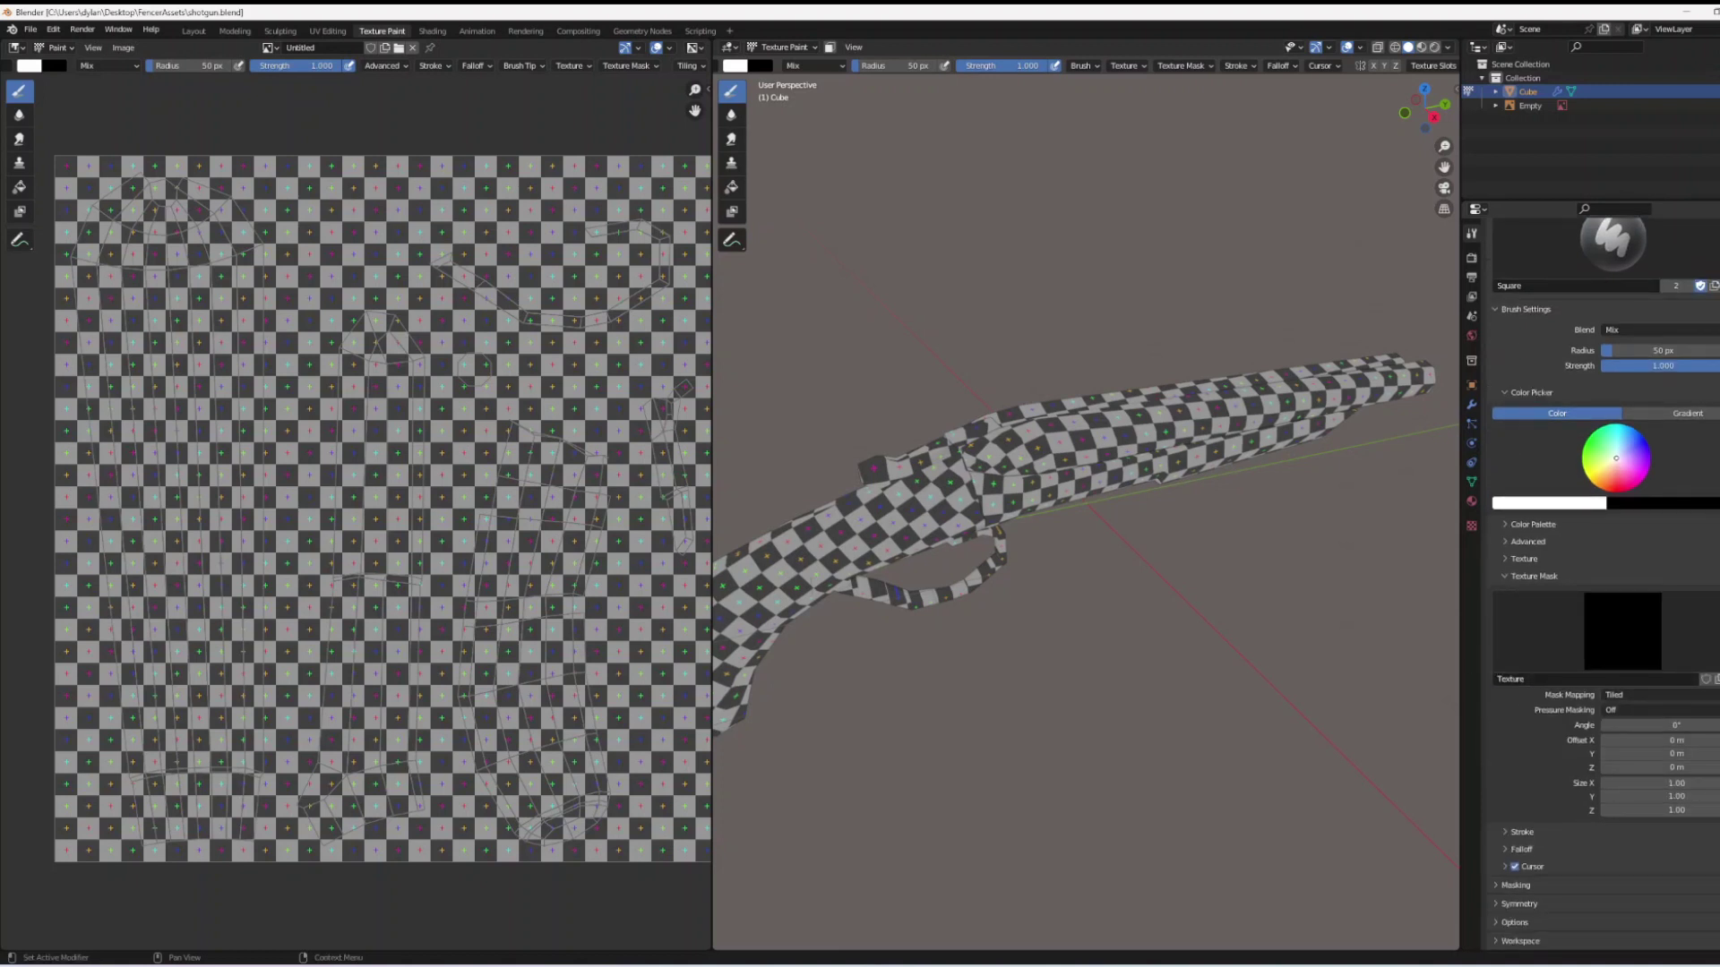
{"action": "left_click", "coordinate": [1705, 679]}
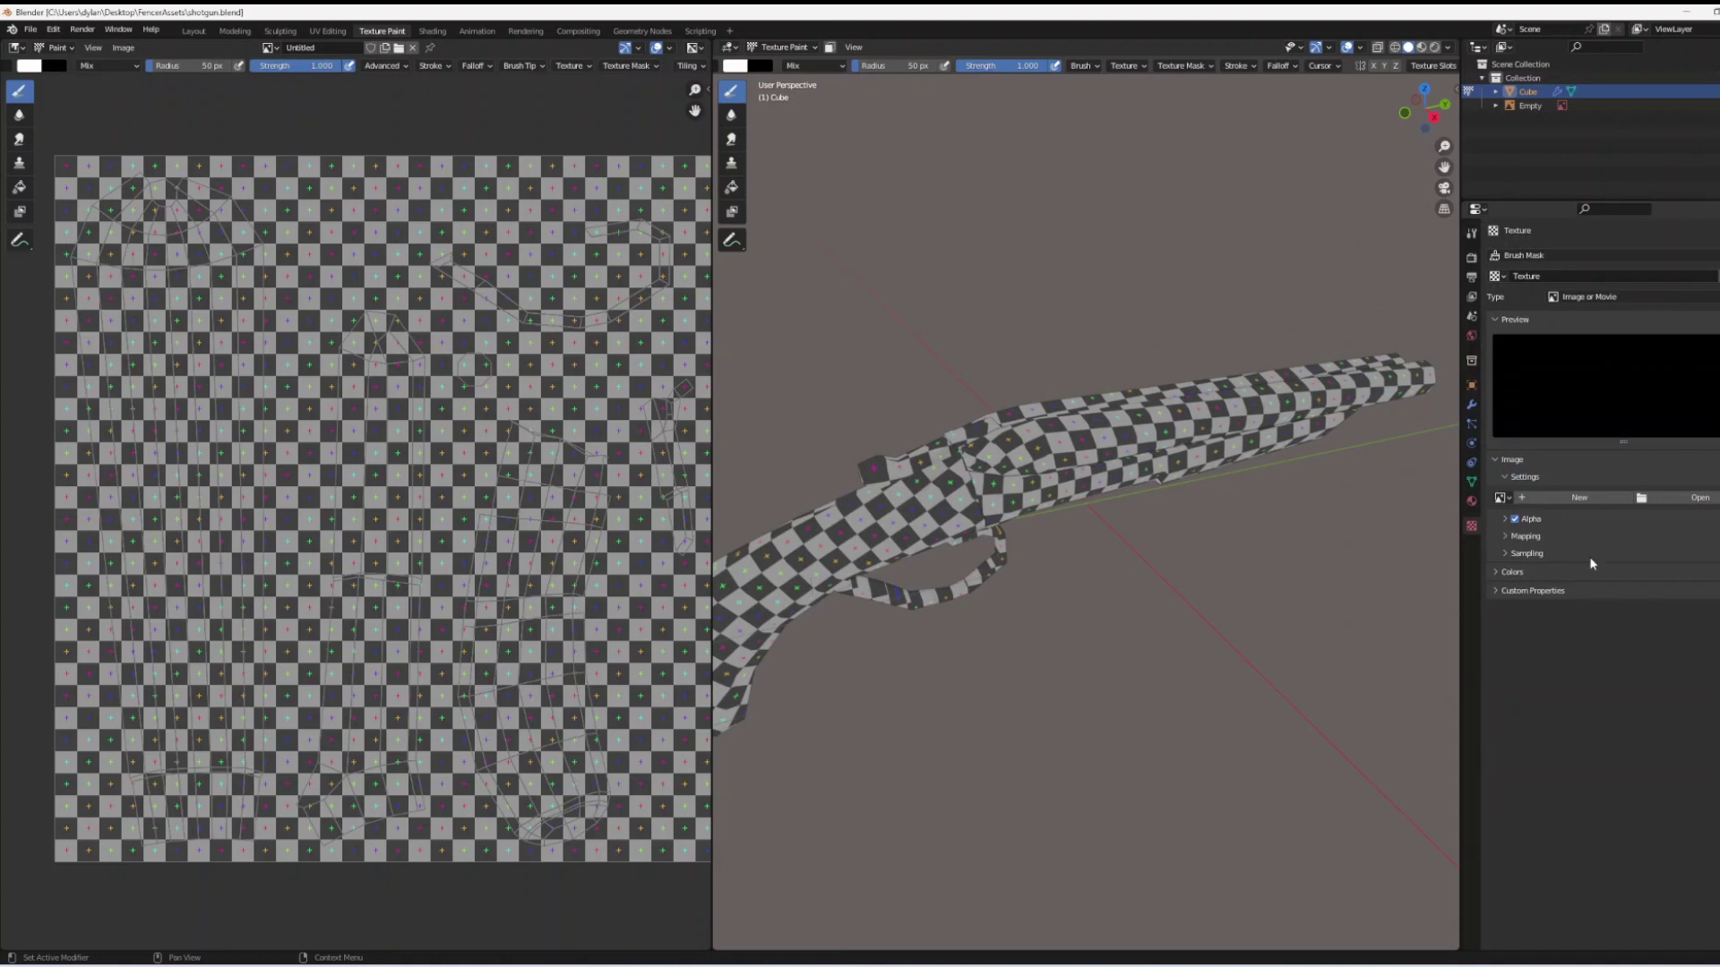
Load the square brush PNG from the Desktop folder as the mask texture's image
{"action": "left_click", "coordinate": [1502, 498]}
{"action": "left_click", "coordinate": [1666, 498]}
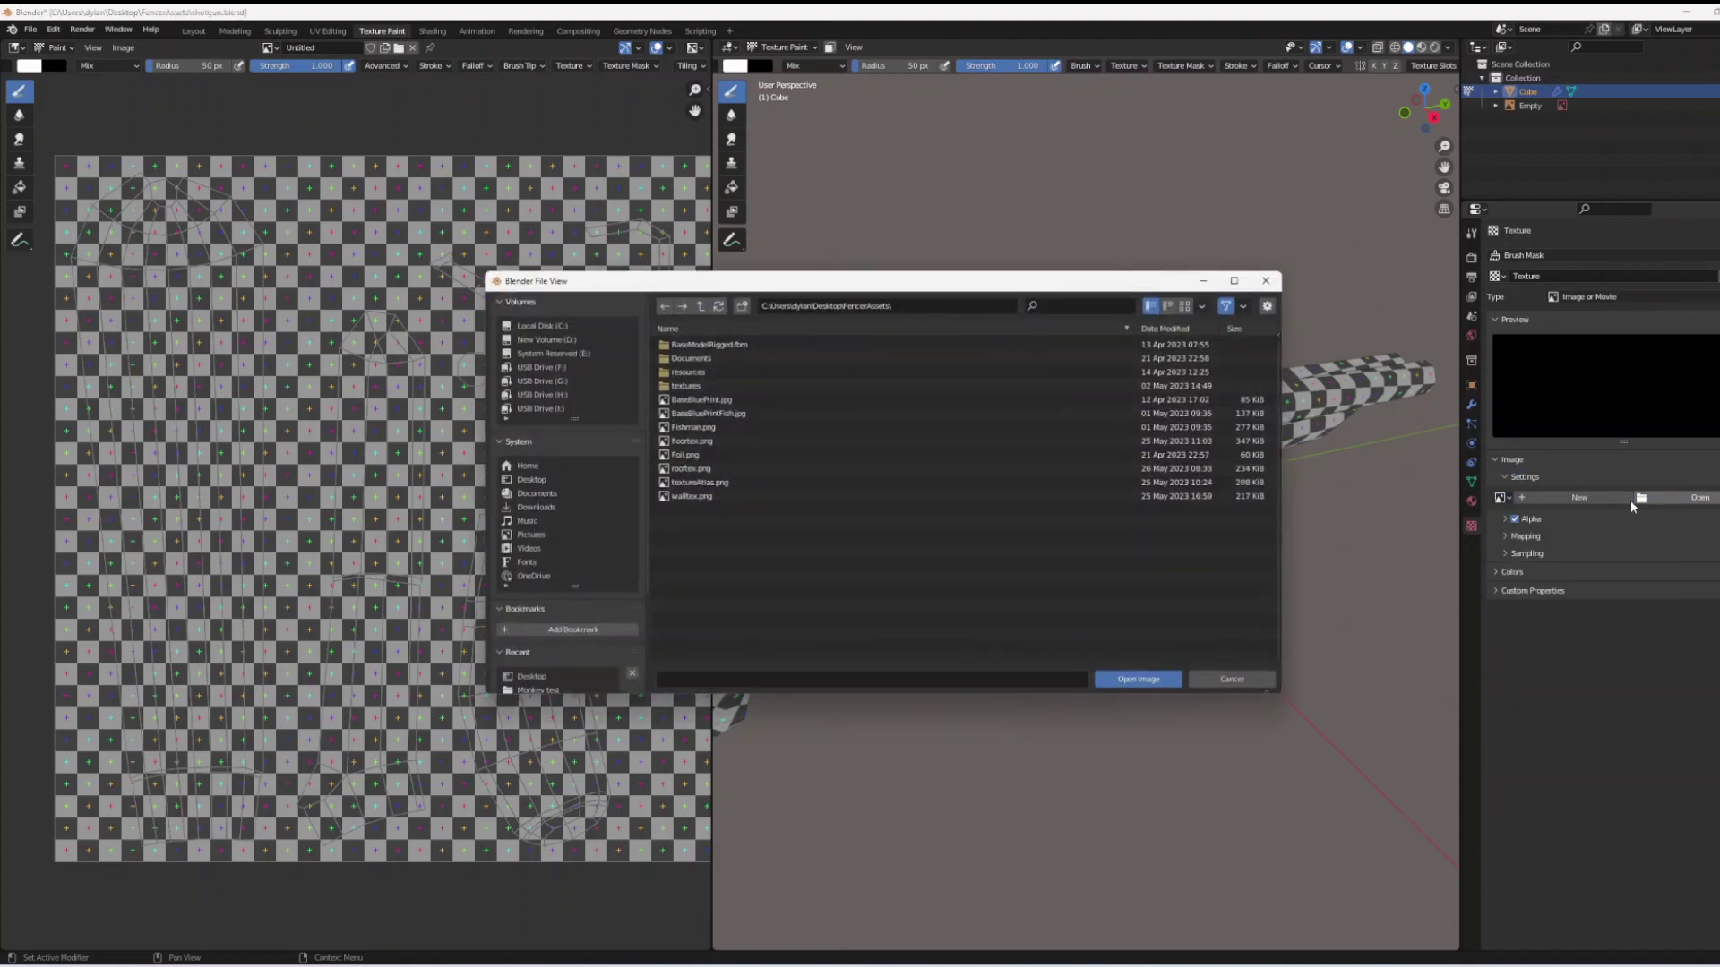
{"action": "left_click", "coordinate": [843, 306]}
{"action": "left_click", "coordinate": [843, 305]}
{"action": "key", "text": "shift+End"}
{"action": "key", "text": "BackSpace"}
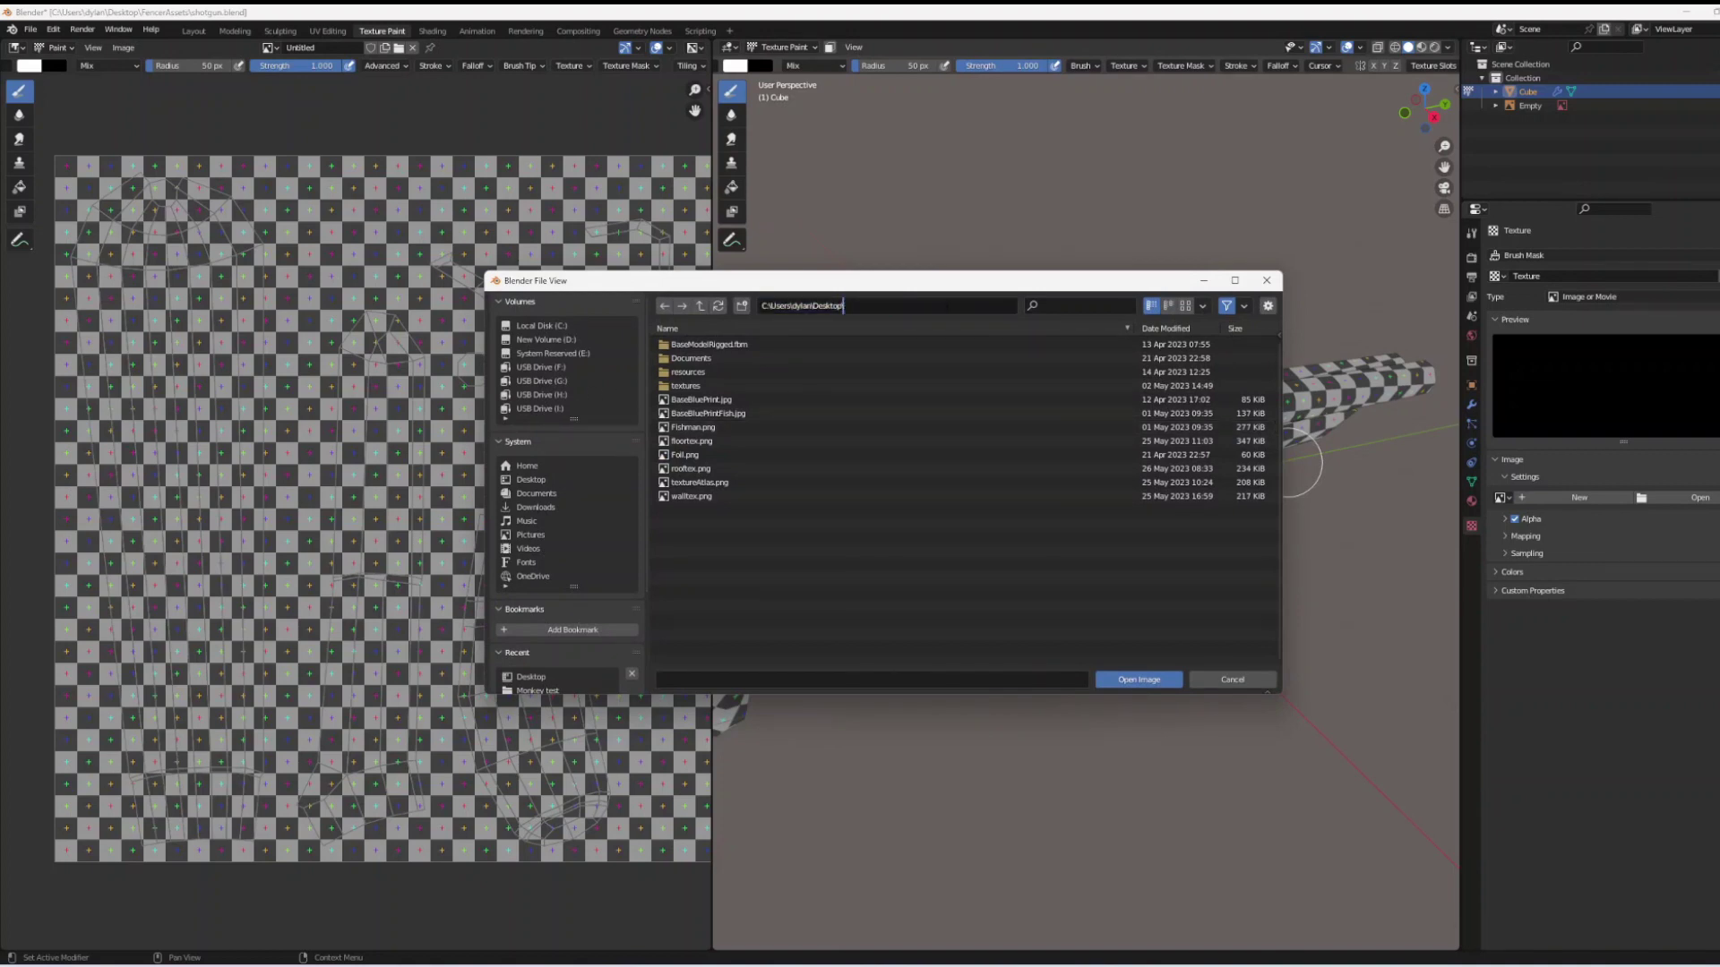
{"action": "key", "text": "Return"}
{"action": "double_click", "coordinate": [697, 621]}
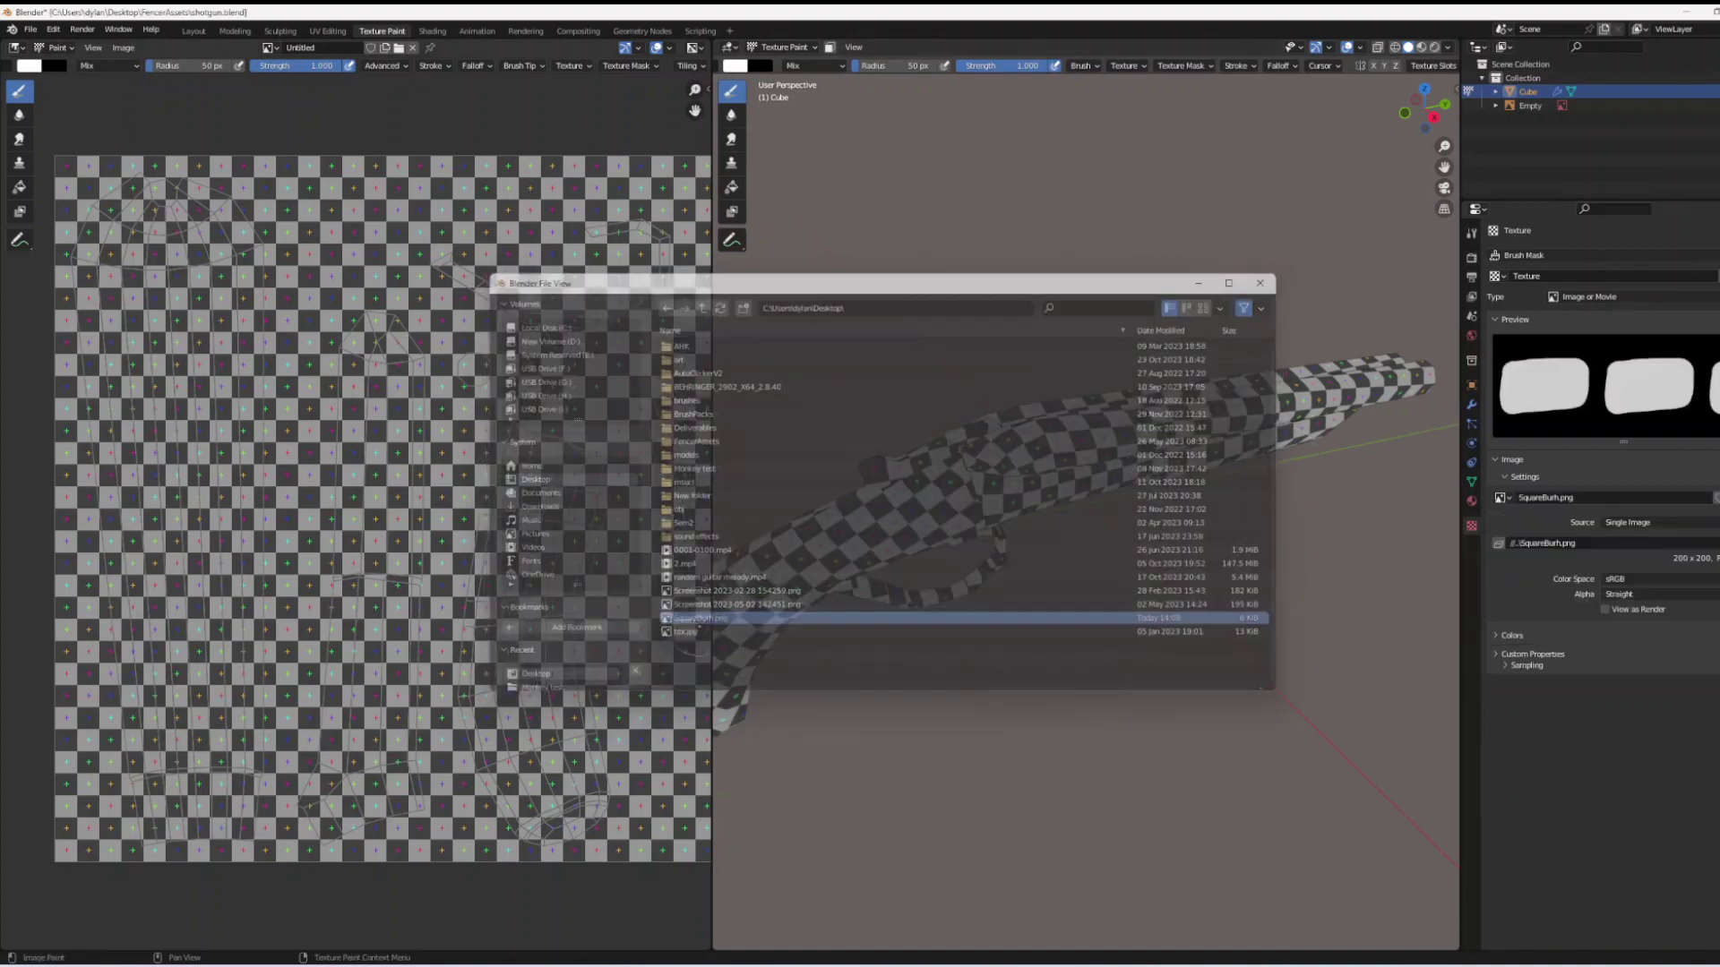
Set the mask mapping of the Square brush's texture mask to View Plane
{"action": "left_click", "coordinate": [1471, 233]}
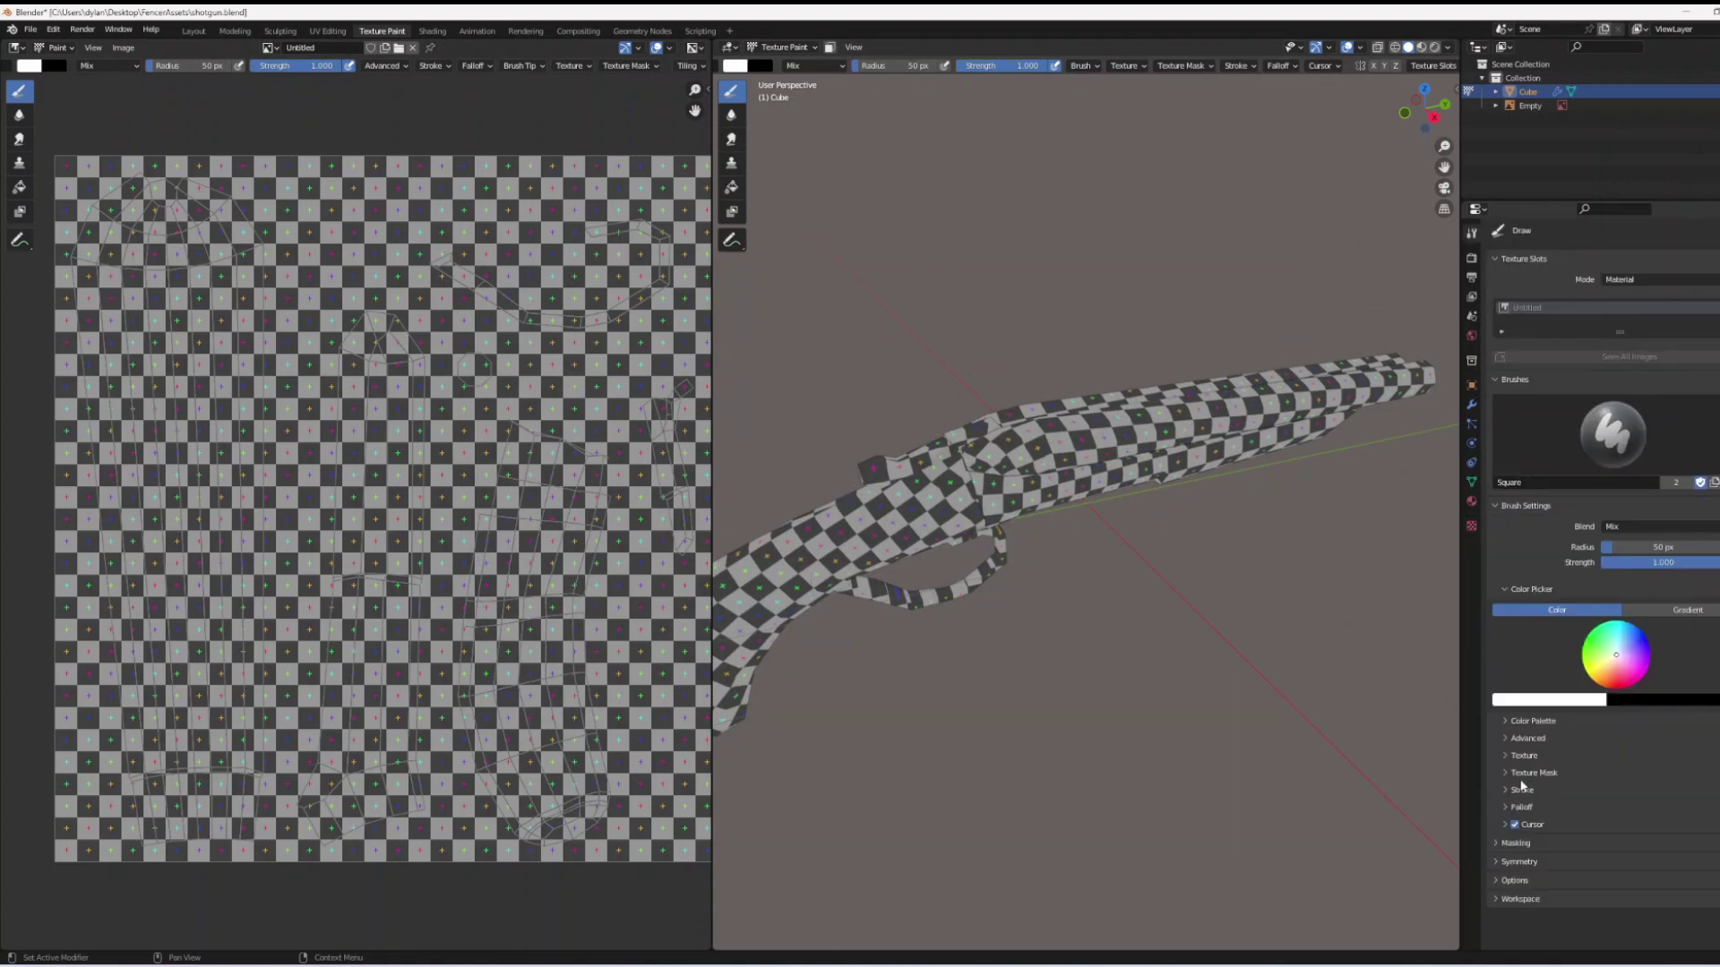
{"action": "left_click", "coordinate": [1524, 774]}
{"action": "scroll", "coordinate": [1530, 781], "scroll_direction": "down", "scroll_amount": 2}
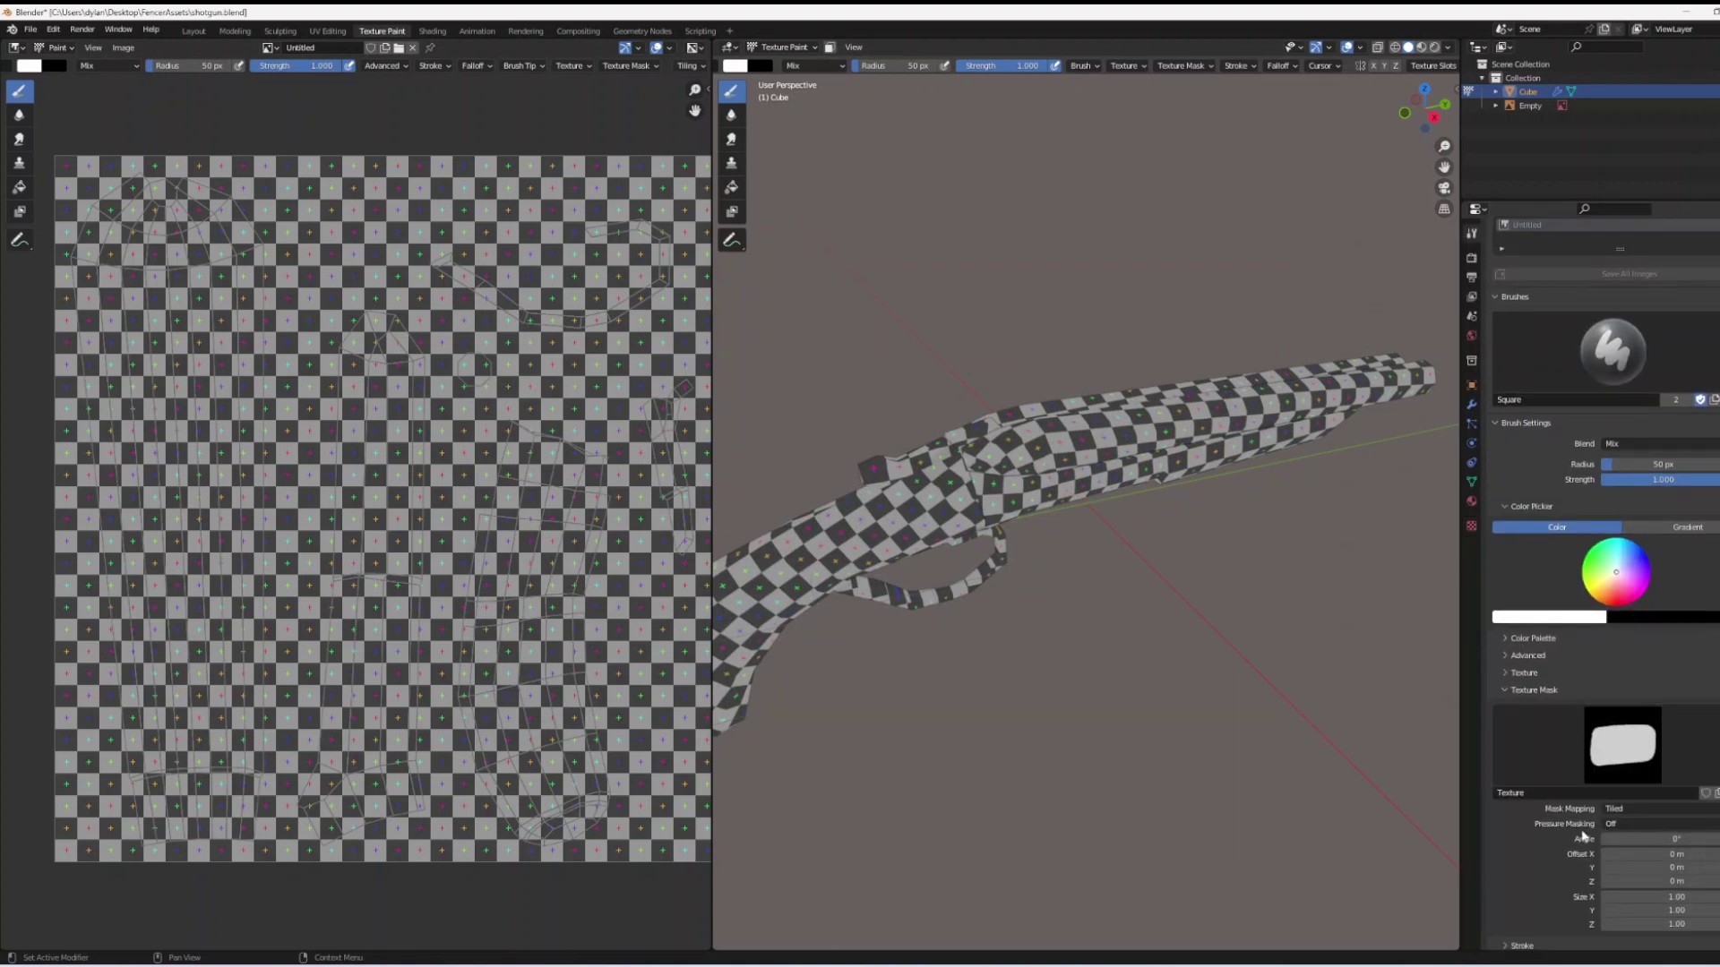
{"action": "left_click", "coordinate": [1618, 811]}
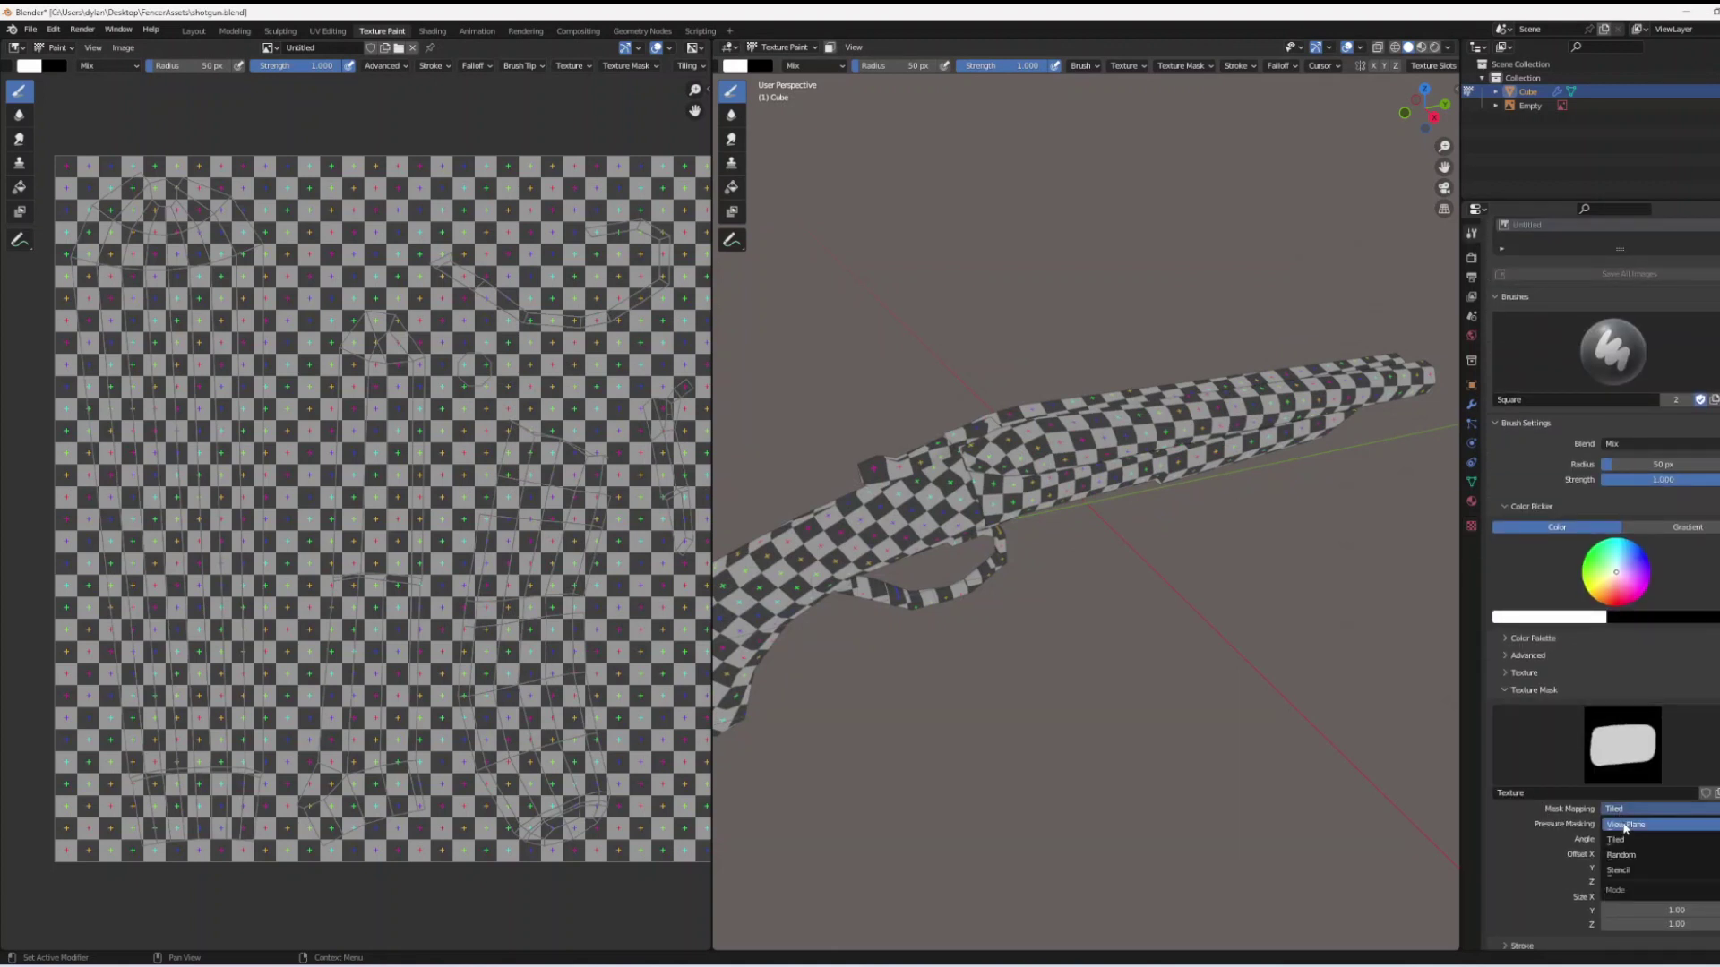
{"action": "left_click", "coordinate": [1625, 824]}
Set the Square brush's falloff curve to the flat, constant preset
{"action": "scroll", "coordinate": [1559, 802], "scroll_direction": "down", "scroll_amount": 4}
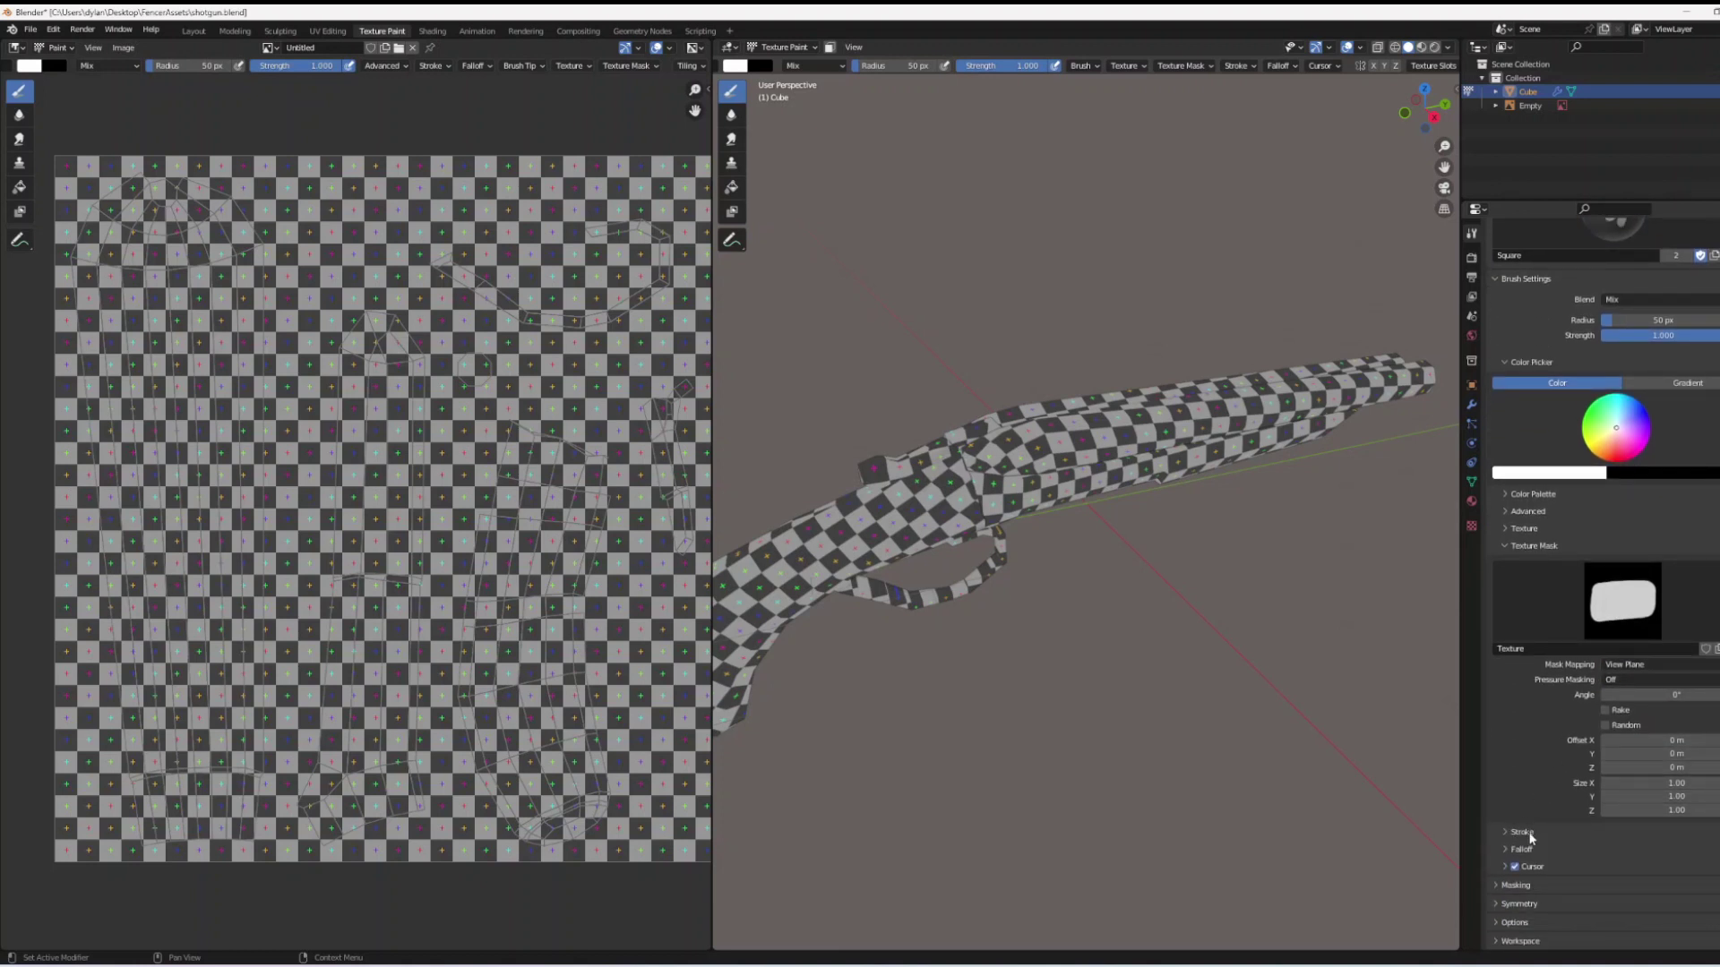
{"action": "left_click", "coordinate": [1529, 850]}
{"action": "scroll", "coordinate": [1532, 855], "scroll_direction": "down", "scroll_amount": 5}
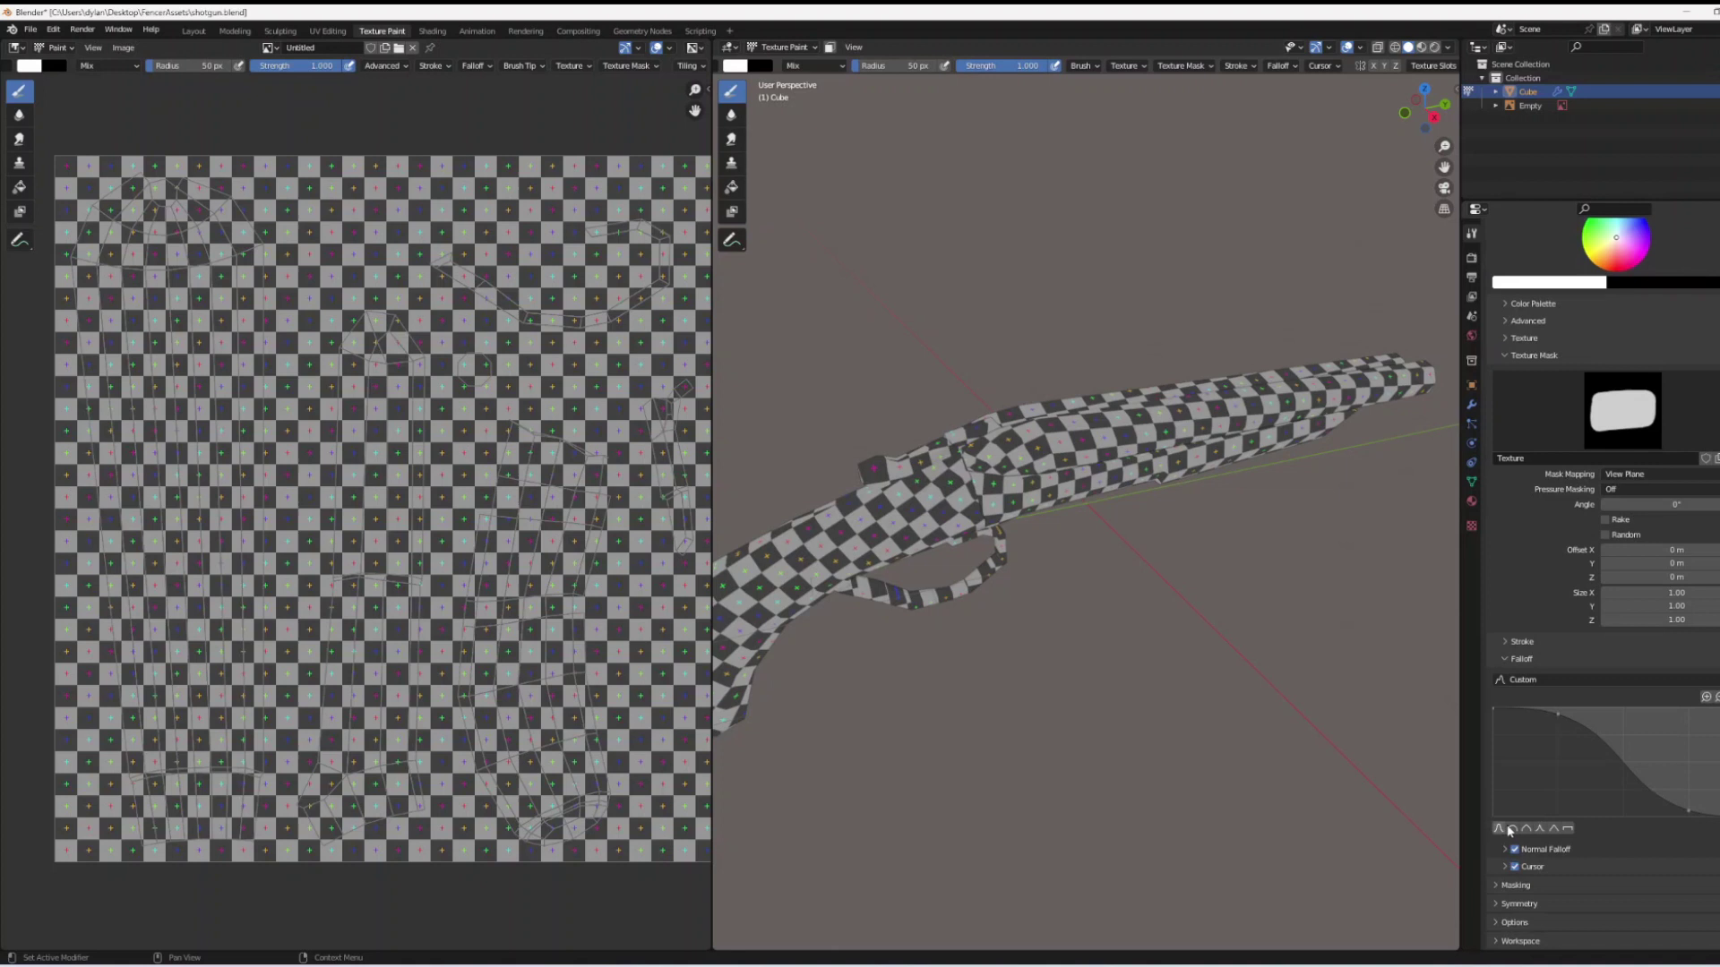
{"action": "left_click", "coordinate": [1568, 829]}
{"action": "scroll", "coordinate": [1164, 526], "scroll_direction": "down", "scroll_amount": 1}
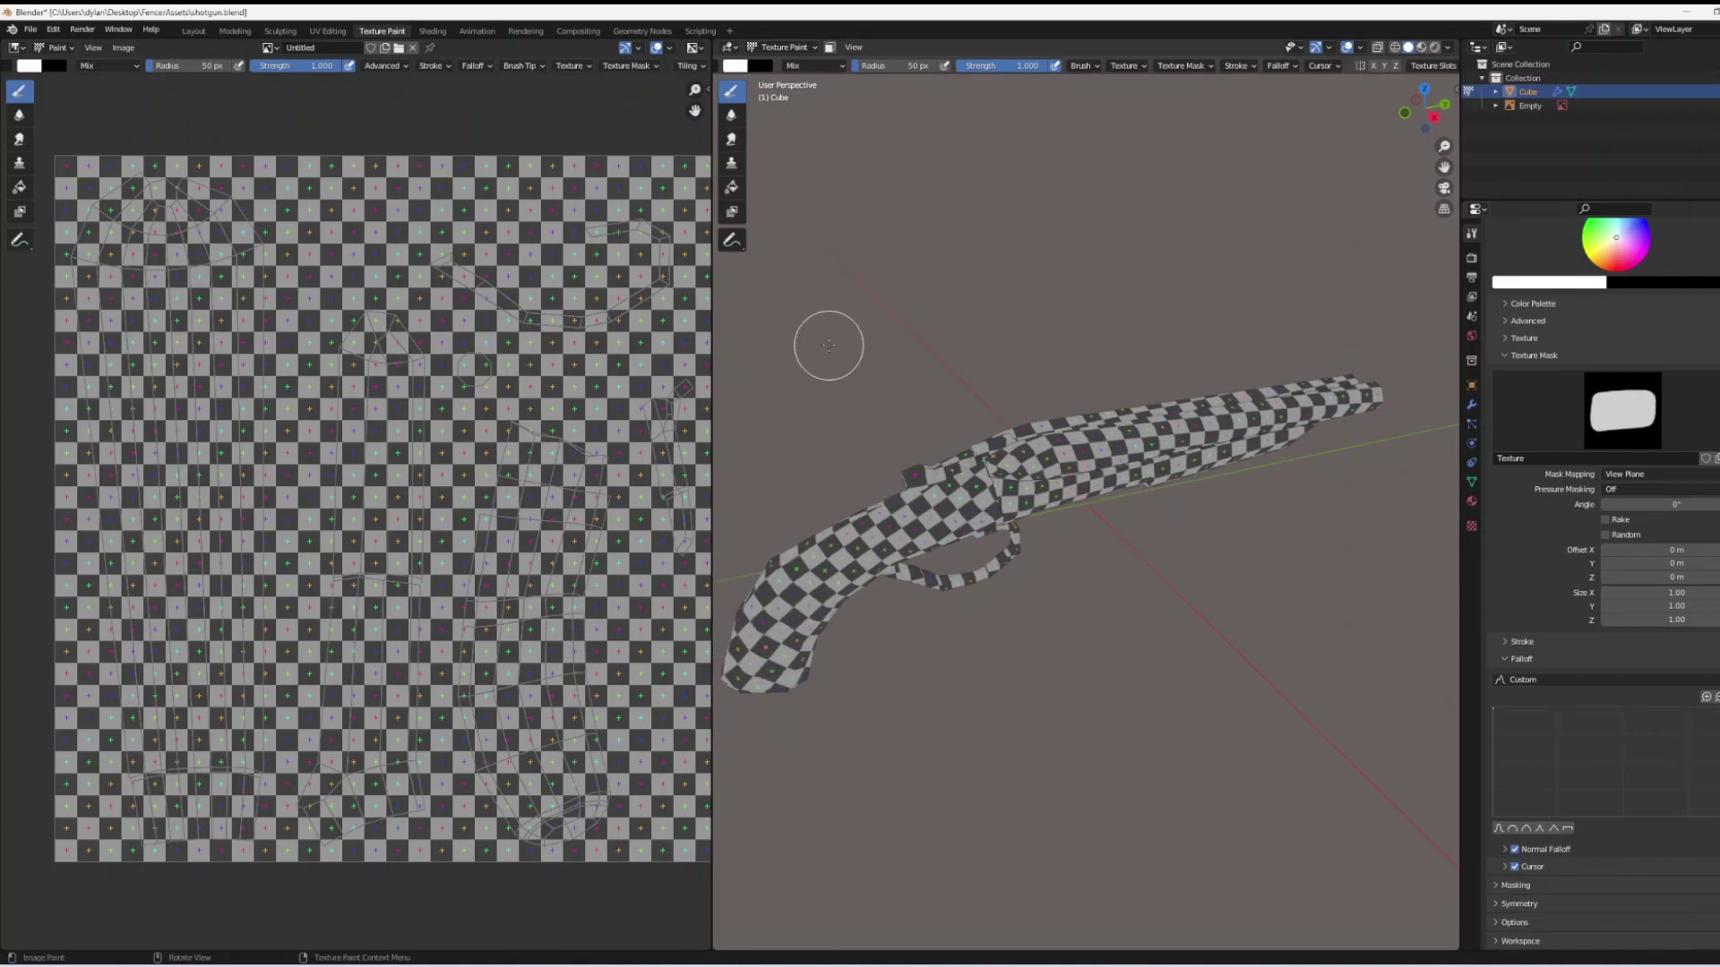
Create a new texture image for the shotgun with a slate-blue fill color
{"action": "left_click", "coordinate": [385, 49]}
{"action": "left_click", "coordinate": [406, 125]}
{"action": "left_click", "coordinate": [486, 185]}
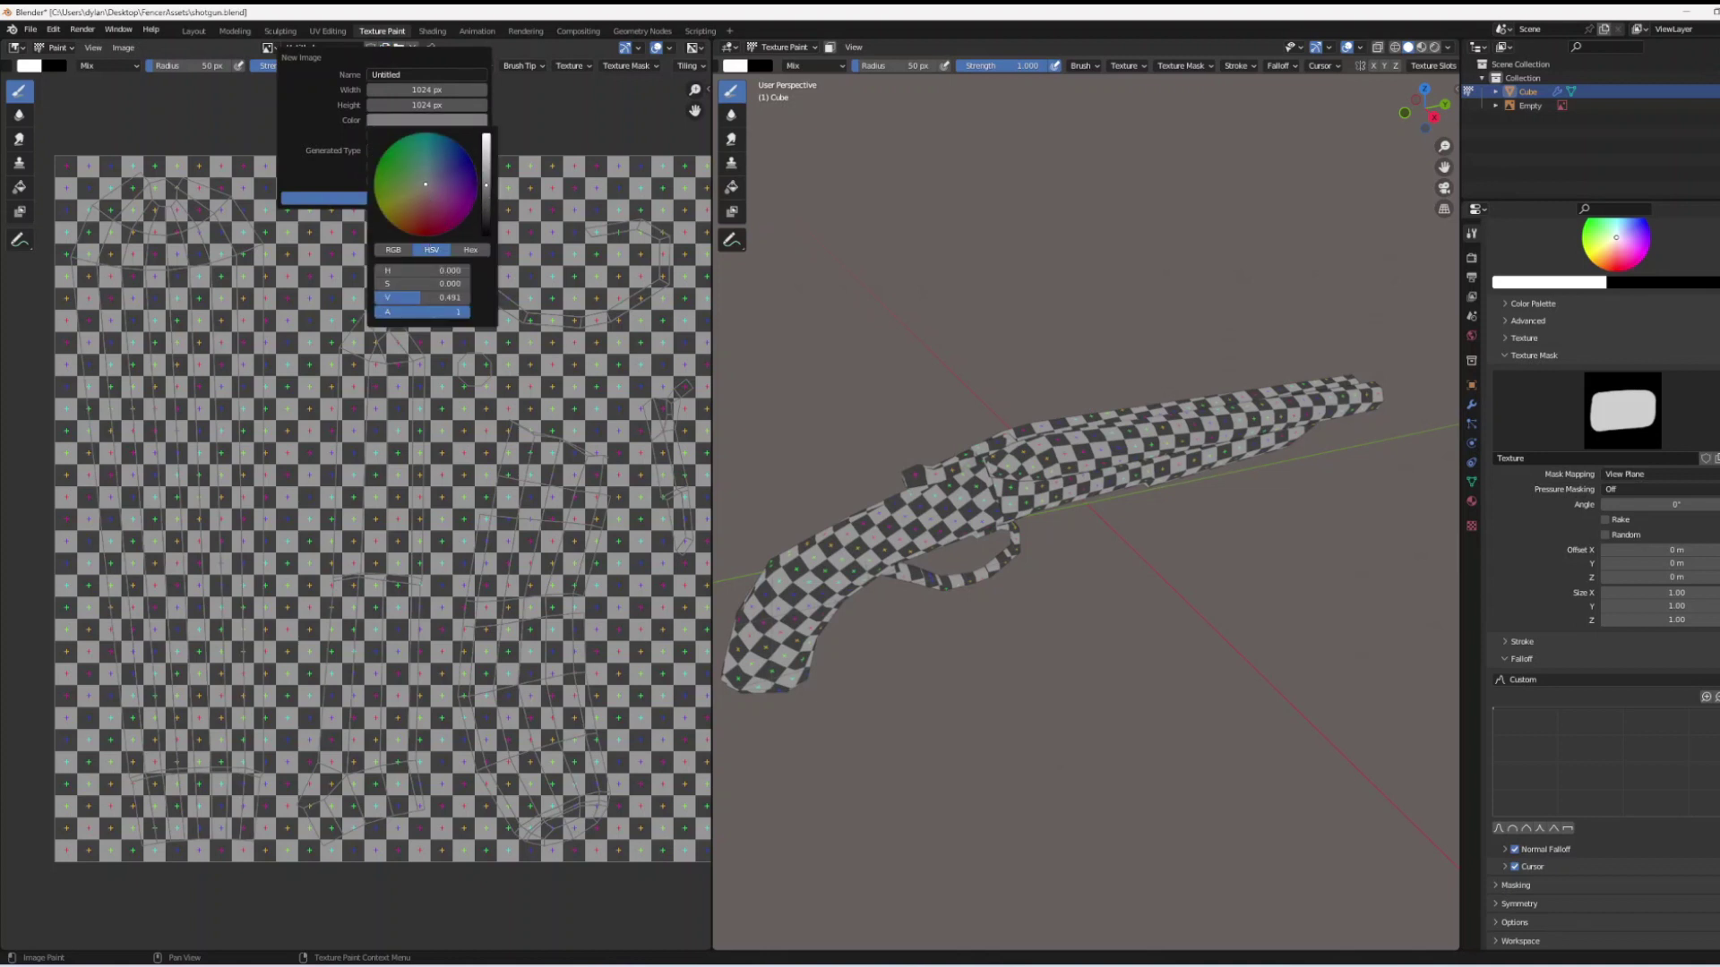
{"action": "left_click", "coordinate": [427, 151]}
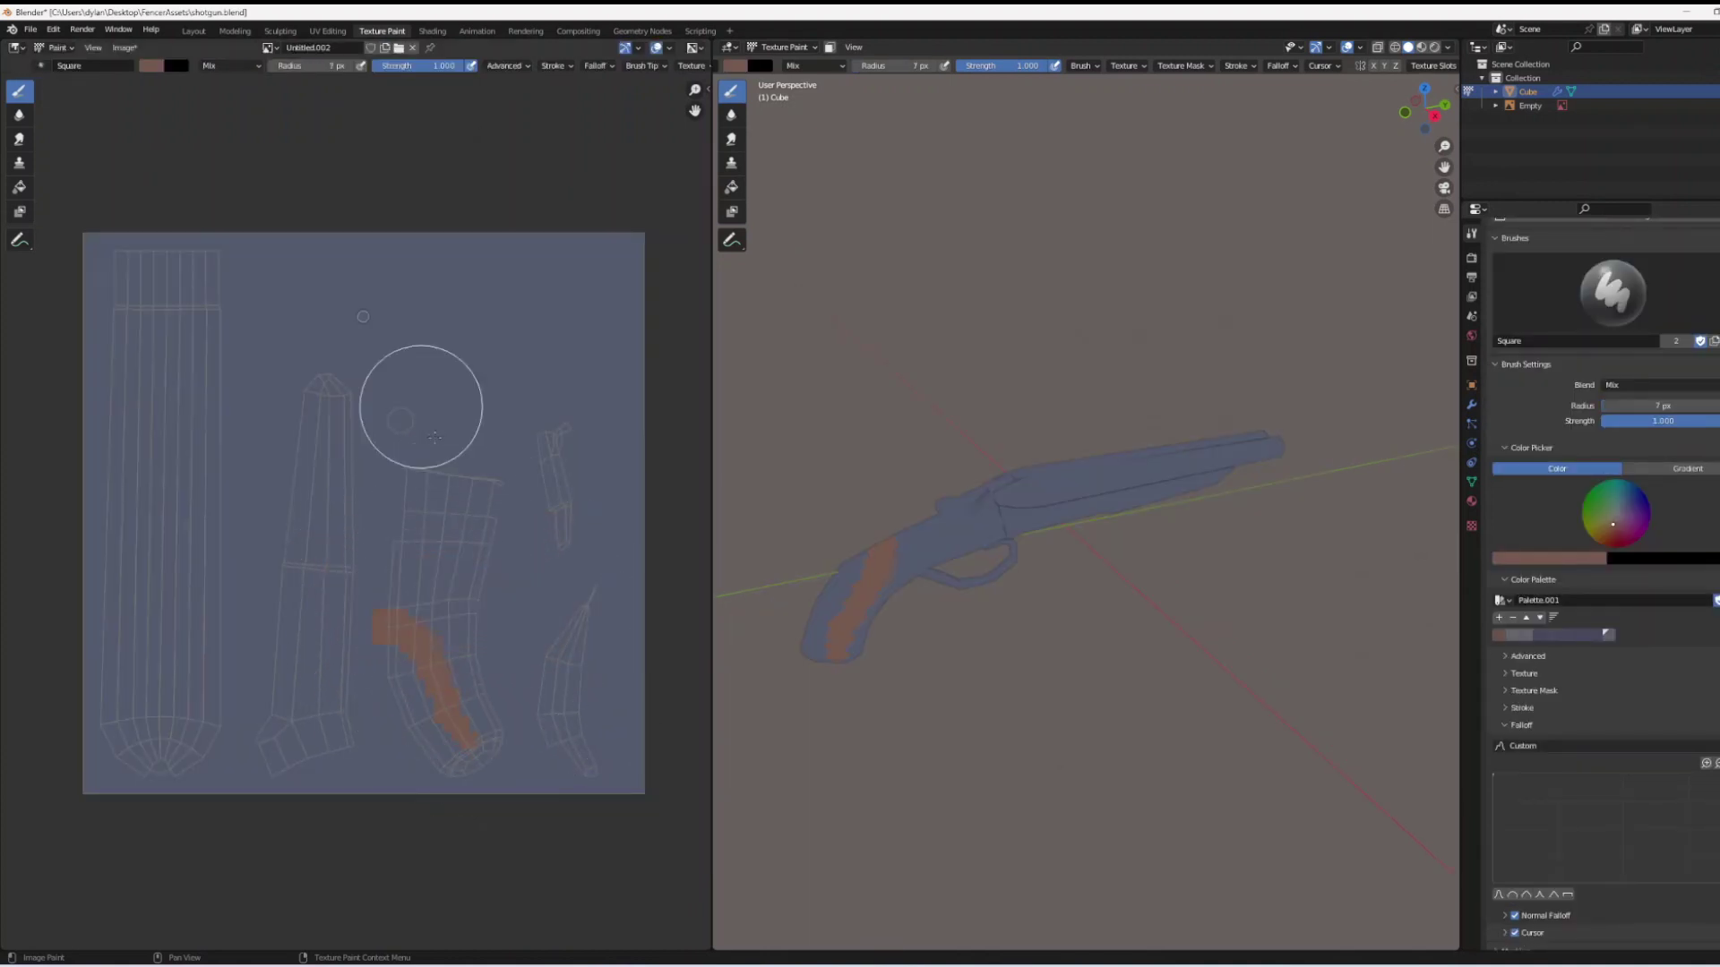
Paint the grip and forend UV islands brown, reducing the brush radius to 4 px for the forend's edge
{"action": "mouse_move", "coordinate": [434, 437]}
{"action": "left_mouse_down"}
{"action": "mouse_move", "coordinate": [460, 722]}
{"action": "mouse_move", "coordinate": [545, 660]}
{"action": "mouse_move", "coordinate": [411, 576]}
{"action": "left_mouse_up"}
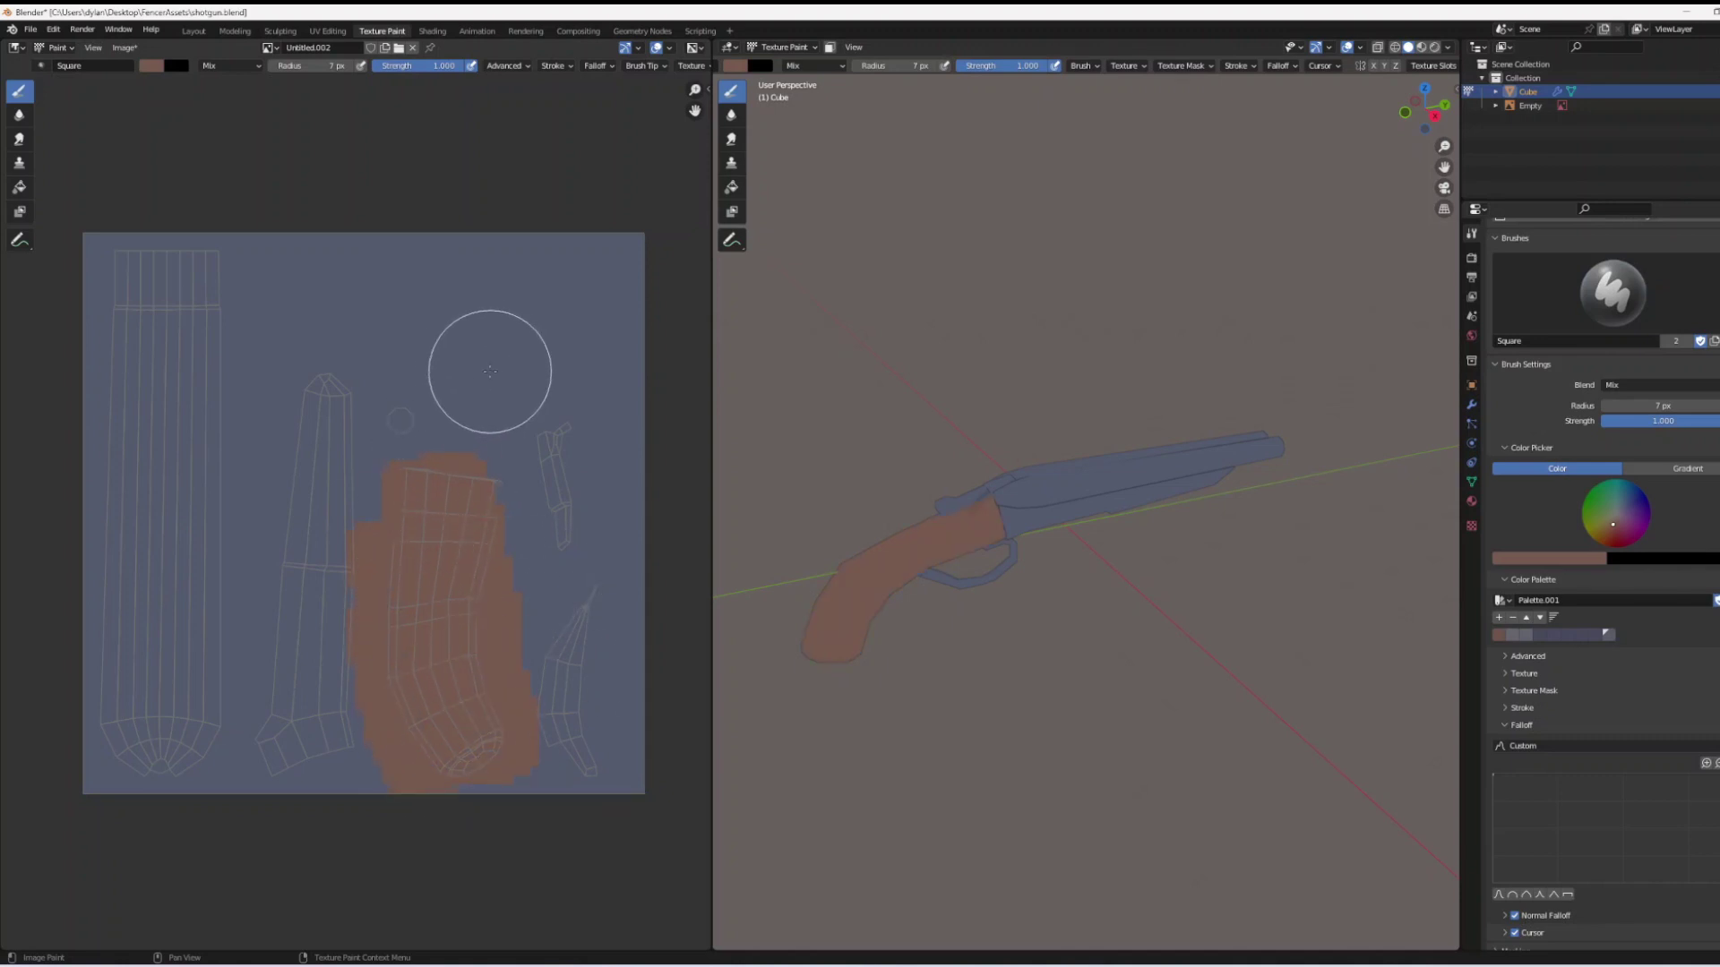
{"action": "mouse_move", "coordinate": [322, 501]}
{"action": "left_mouse_down"}
{"action": "mouse_move", "coordinate": [307, 395]}
{"action": "mouse_move", "coordinate": [317, 414]}
{"action": "left_mouse_up"}
{"action": "key", "text": "f"}
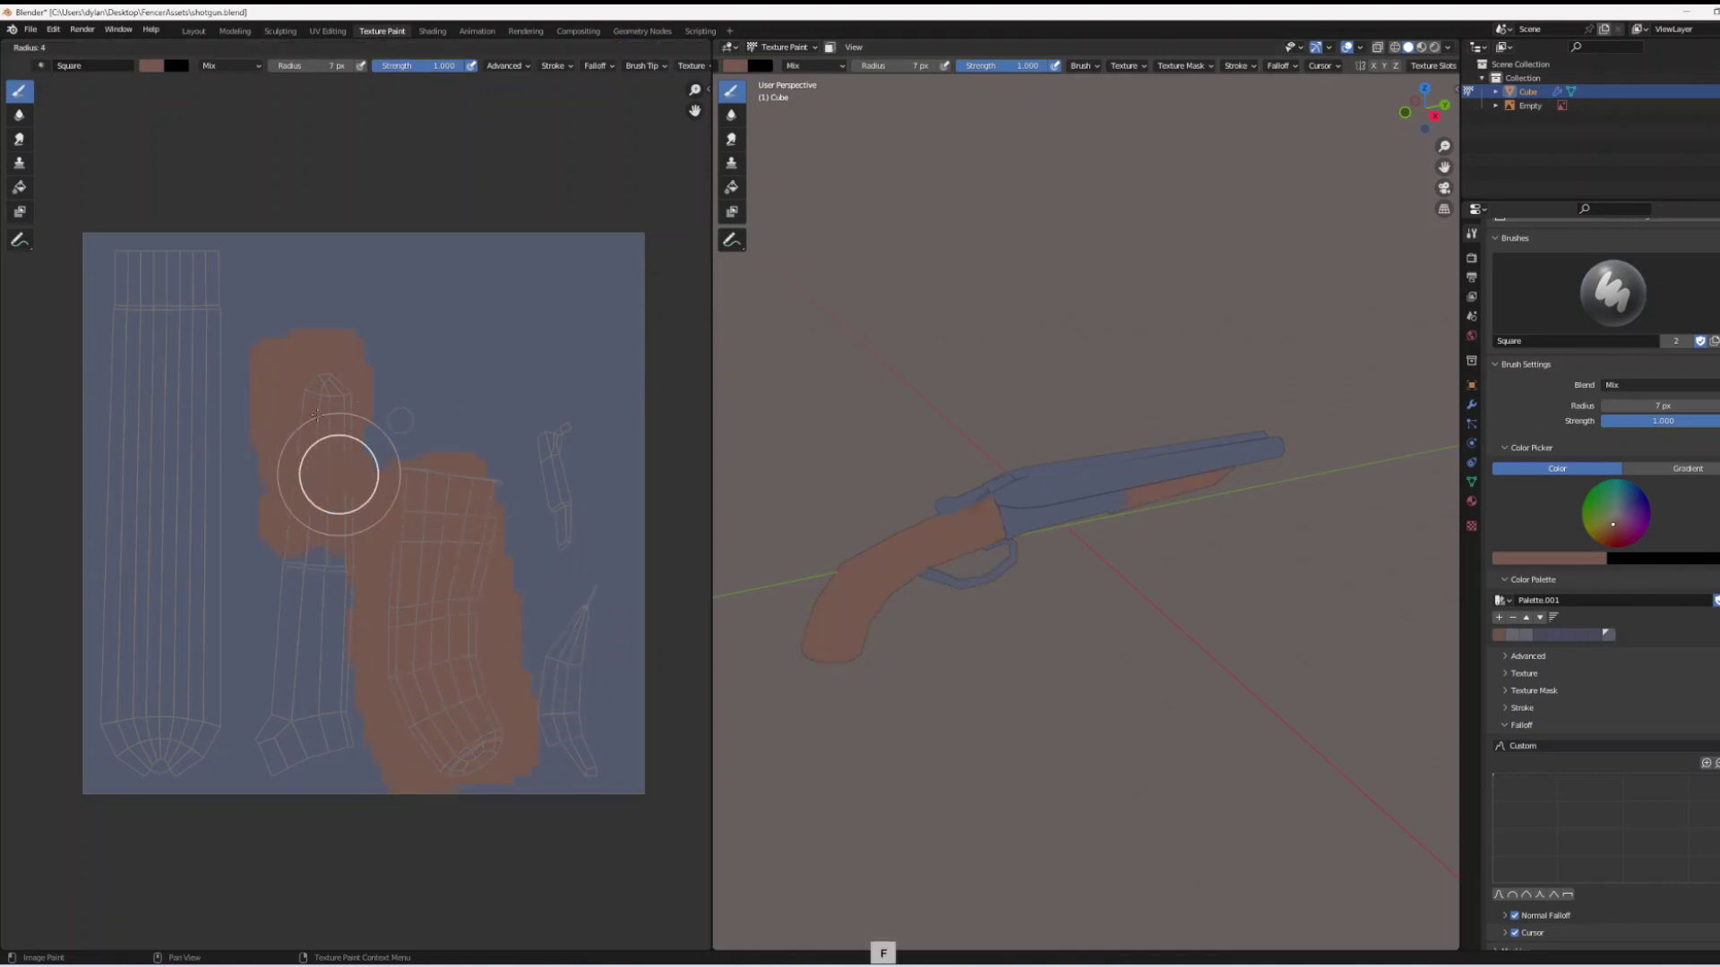
{"action": "left_click", "coordinate": [317, 415]}
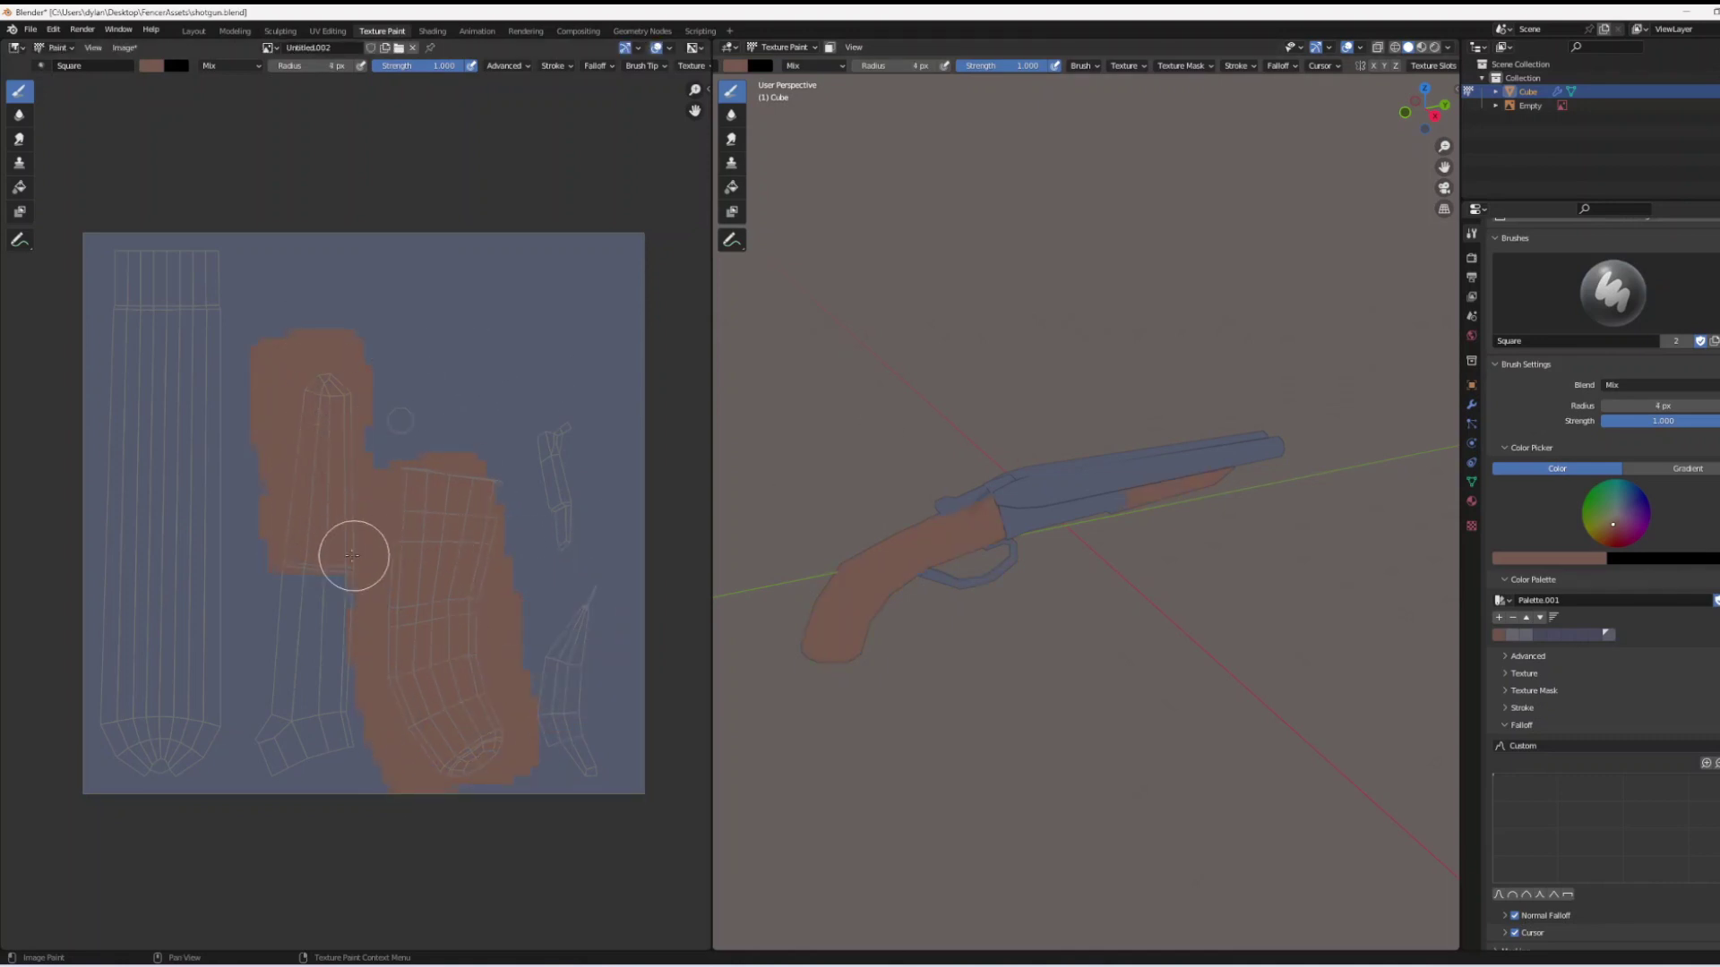
Darken the grey palette color to near-black and fill the small round UV island with a 3 px brush
{"action": "left_click", "coordinate": [1512, 637]}
{"action": "middle_click_drag", "start_coordinate": [1031, 476], "coordinate": [1088, 485]}
{"action": "key", "text": "f"}
{"action": "left_click", "coordinate": [1172, 610]}
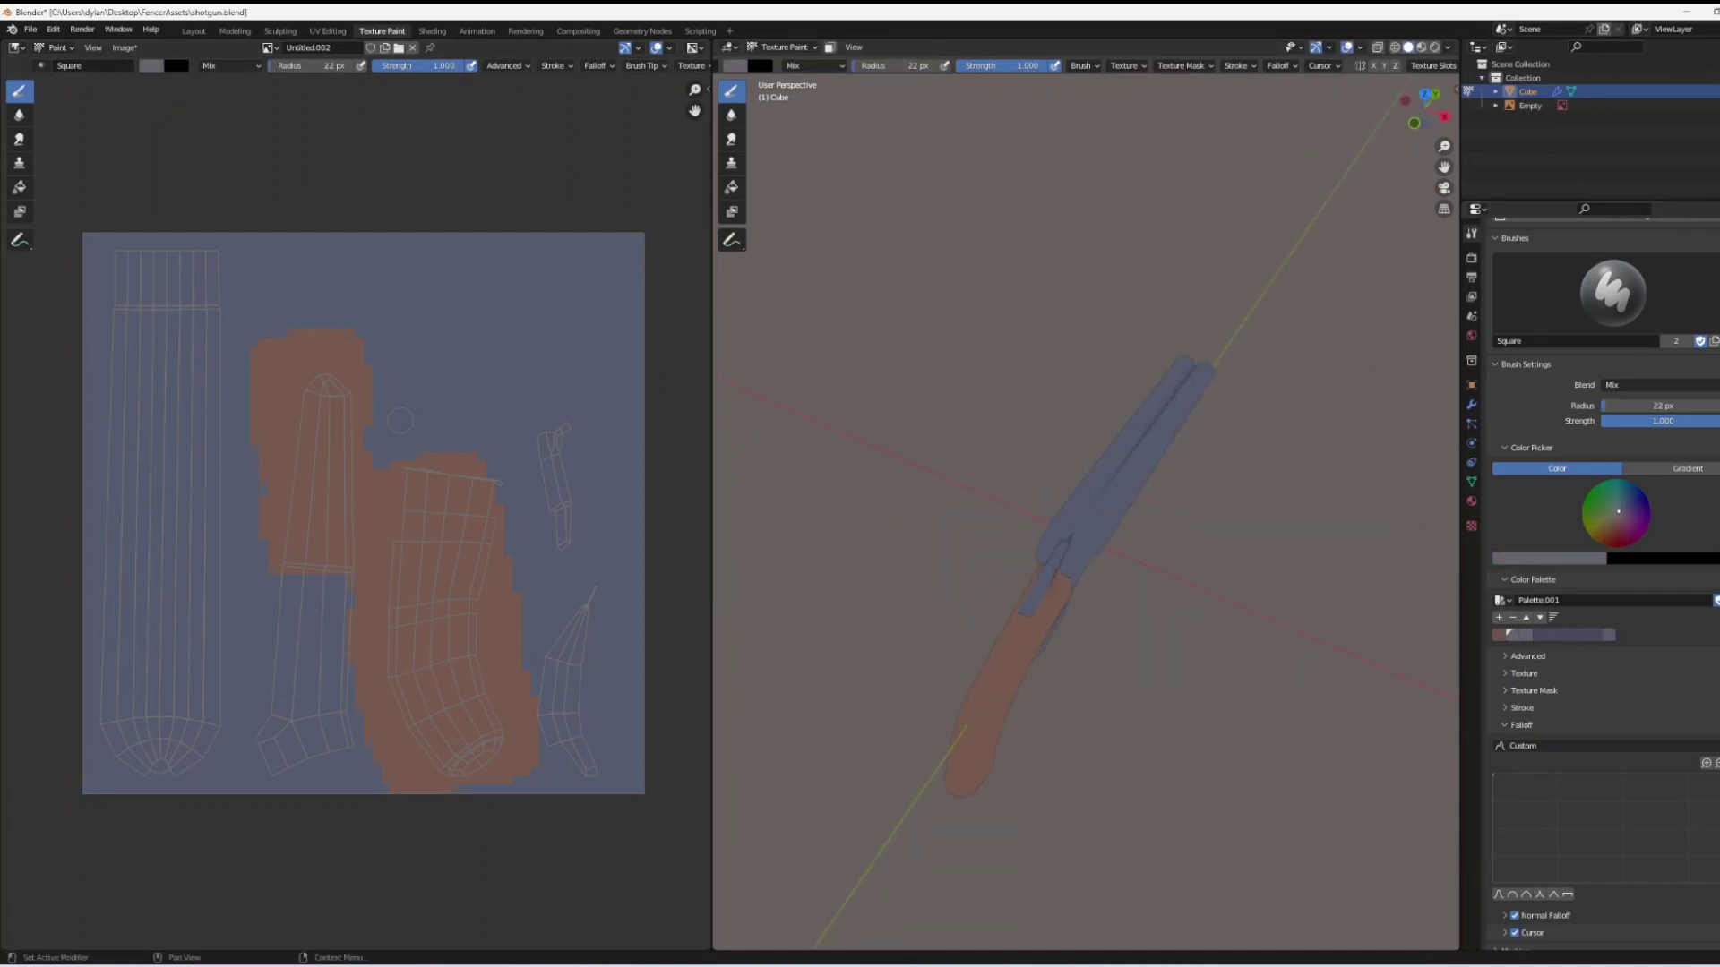
{"action": "left_click_drag", "start_coordinate": [1716, 519], "coordinate": [1717, 537]}
{"action": "key", "text": "f"}
{"action": "left_click", "coordinate": [542, 352]}
{"action": "key", "text": "f"}
{"action": "left_click", "coordinate": [483, 369]}
{"action": "left_click_drag", "start_coordinate": [394, 435], "coordinate": [402, 424]}
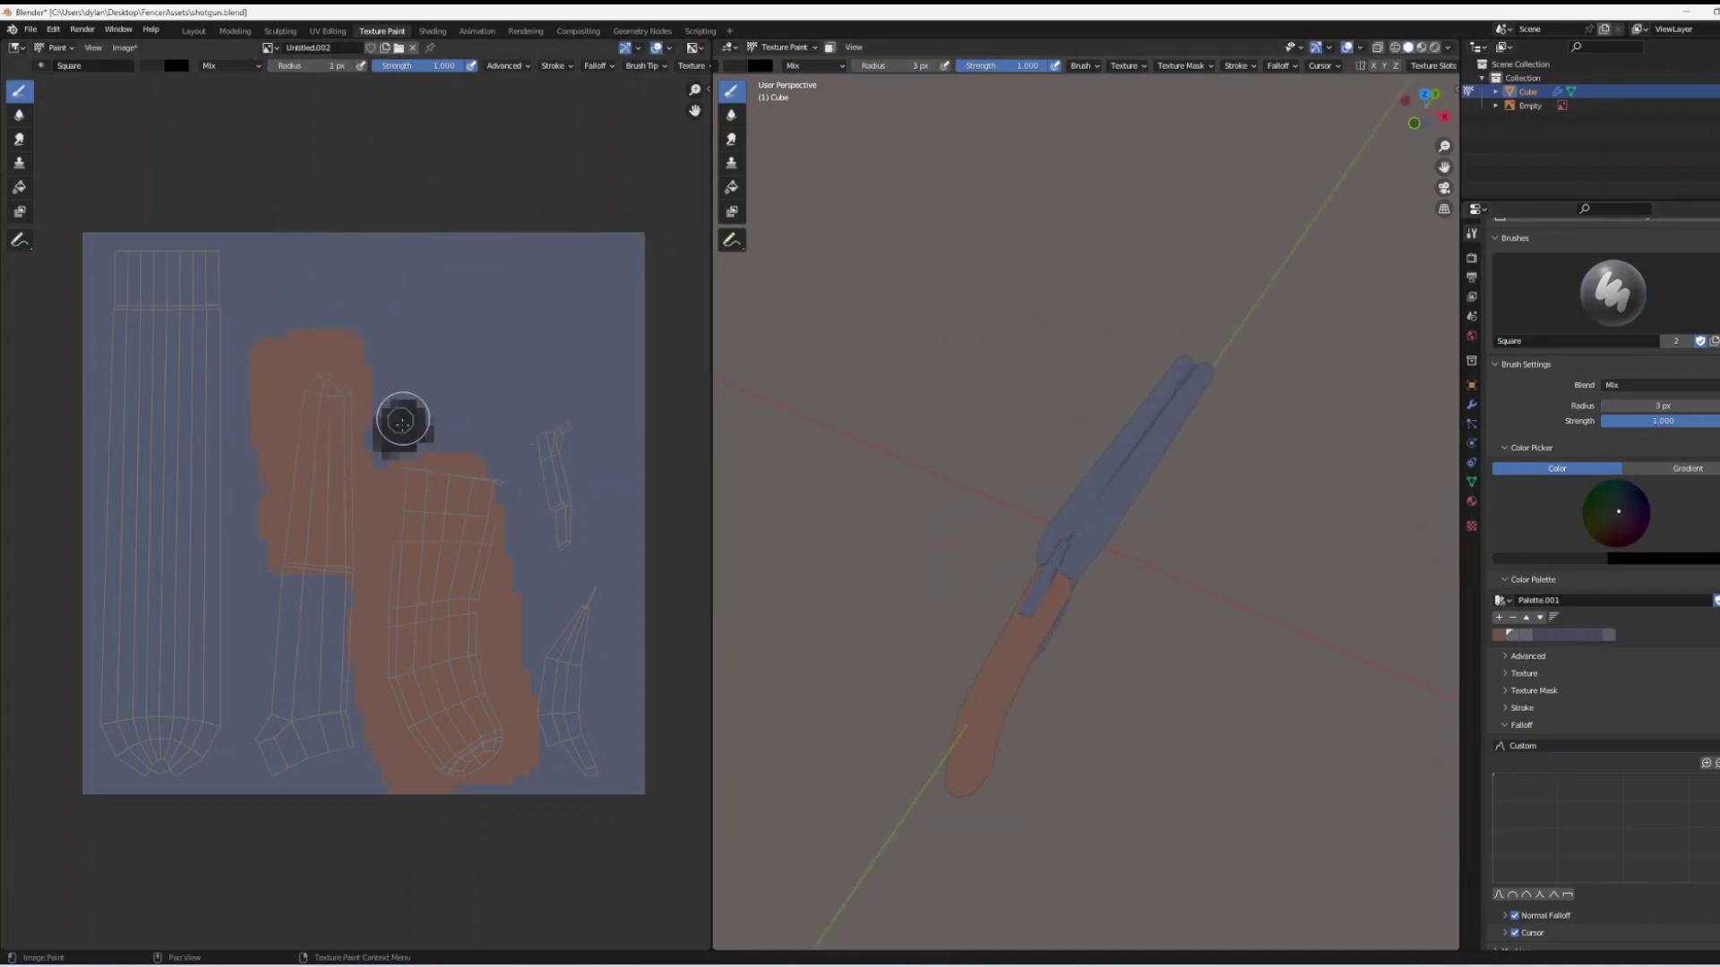
Choose the dark purple-grey palette color, set the brush radius to 16 px, and shade the groove between the barrels
{"action": "mouse_move", "coordinate": [1111, 475]}
{"action": "middle_mouse_down"}
{"action": "mouse_move", "coordinate": [807, 358]}
{"action": "mouse_move", "coordinate": [1039, 403]}
{"action": "middle_mouse_up"}
{"action": "left_click", "coordinate": [1539, 635]}
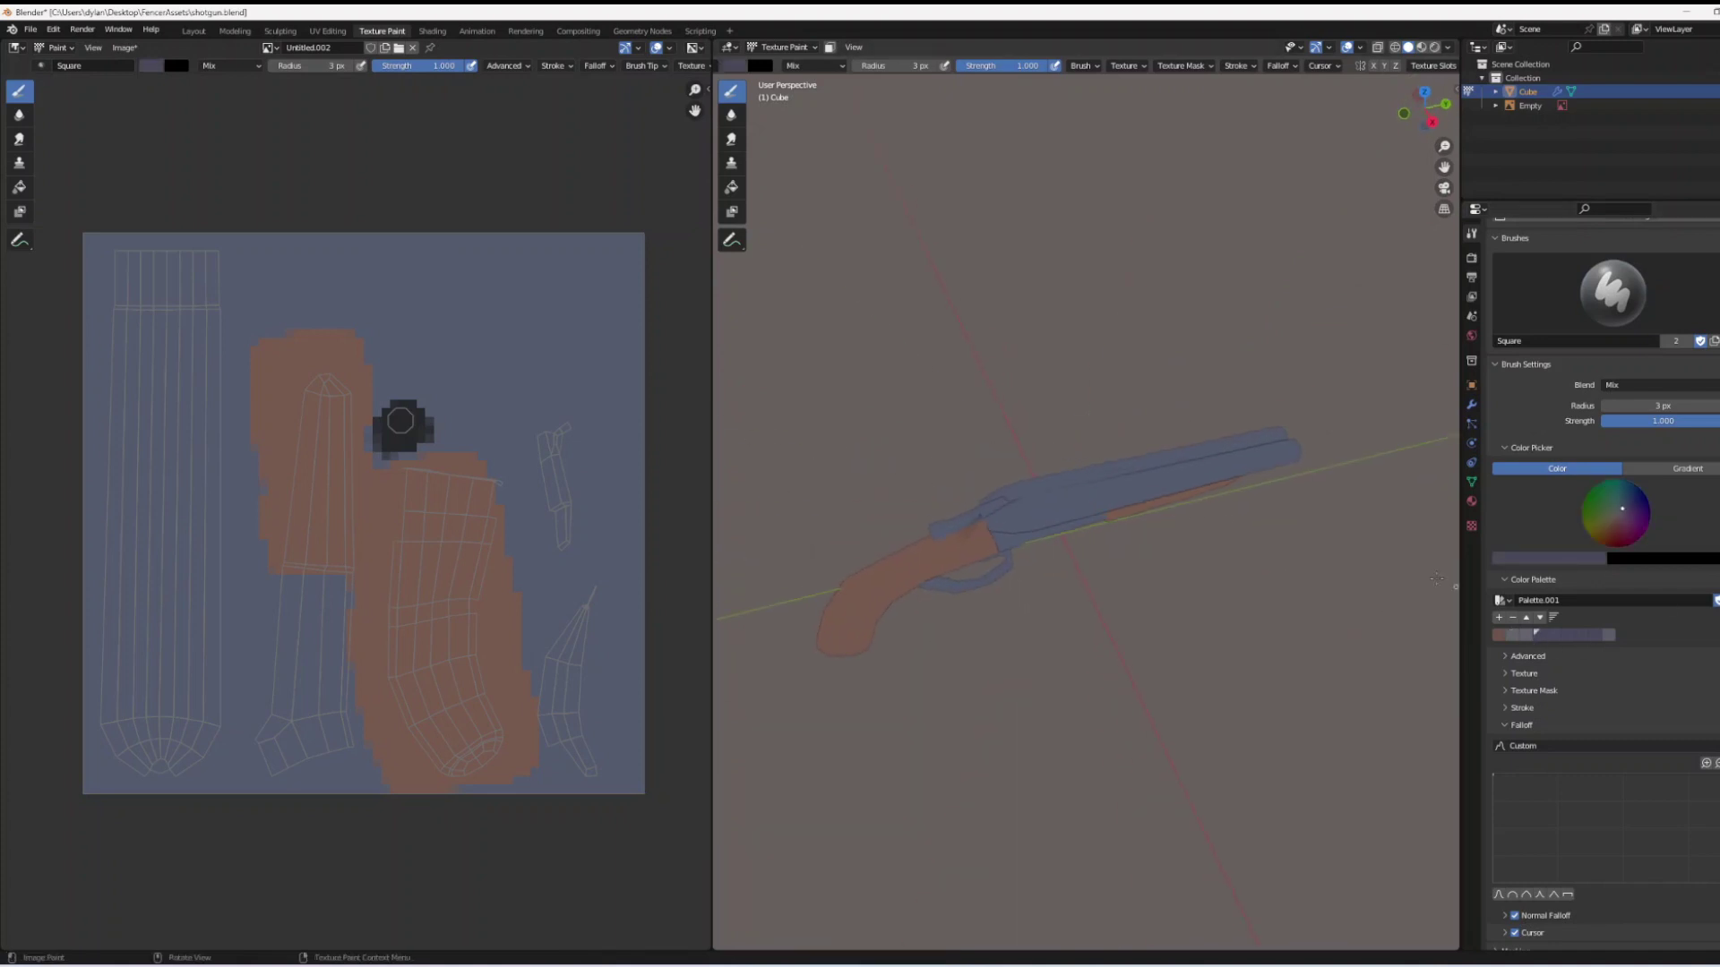
{"action": "key", "text": "f"}
{"action": "left_click", "coordinate": [1051, 580]}
{"action": "middle_click_drag", "start_coordinate": [1051, 579], "coordinate": [1114, 676]}
{"action": "mouse_move", "coordinate": [1240, 380]}
{"action": "left_mouse_down"}
{"action": "mouse_move", "coordinate": [1113, 504]}
{"action": "mouse_move", "coordinate": [1144, 462]}
{"action": "left_mouse_up"}
Paint dark purple-grey shading on the side of the receiver and around the breech
{"action": "mouse_move", "coordinate": [1075, 645]}
{"action": "middle_mouse_down"}
{"action": "mouse_move", "coordinate": [1037, 518]}
{"action": "mouse_move", "coordinate": [1006, 484]}
{"action": "middle_mouse_up"}
{"action": "left_click_drag", "start_coordinate": [1006, 484], "coordinate": [994, 493]}
{"action": "middle_click_drag", "start_coordinate": [994, 493], "coordinate": [983, 473]}
{"action": "left_click_drag", "start_coordinate": [990, 493], "coordinate": [1006, 476]}
{"action": "middle_click_drag", "start_coordinate": [1006, 476], "coordinate": [962, 478]}
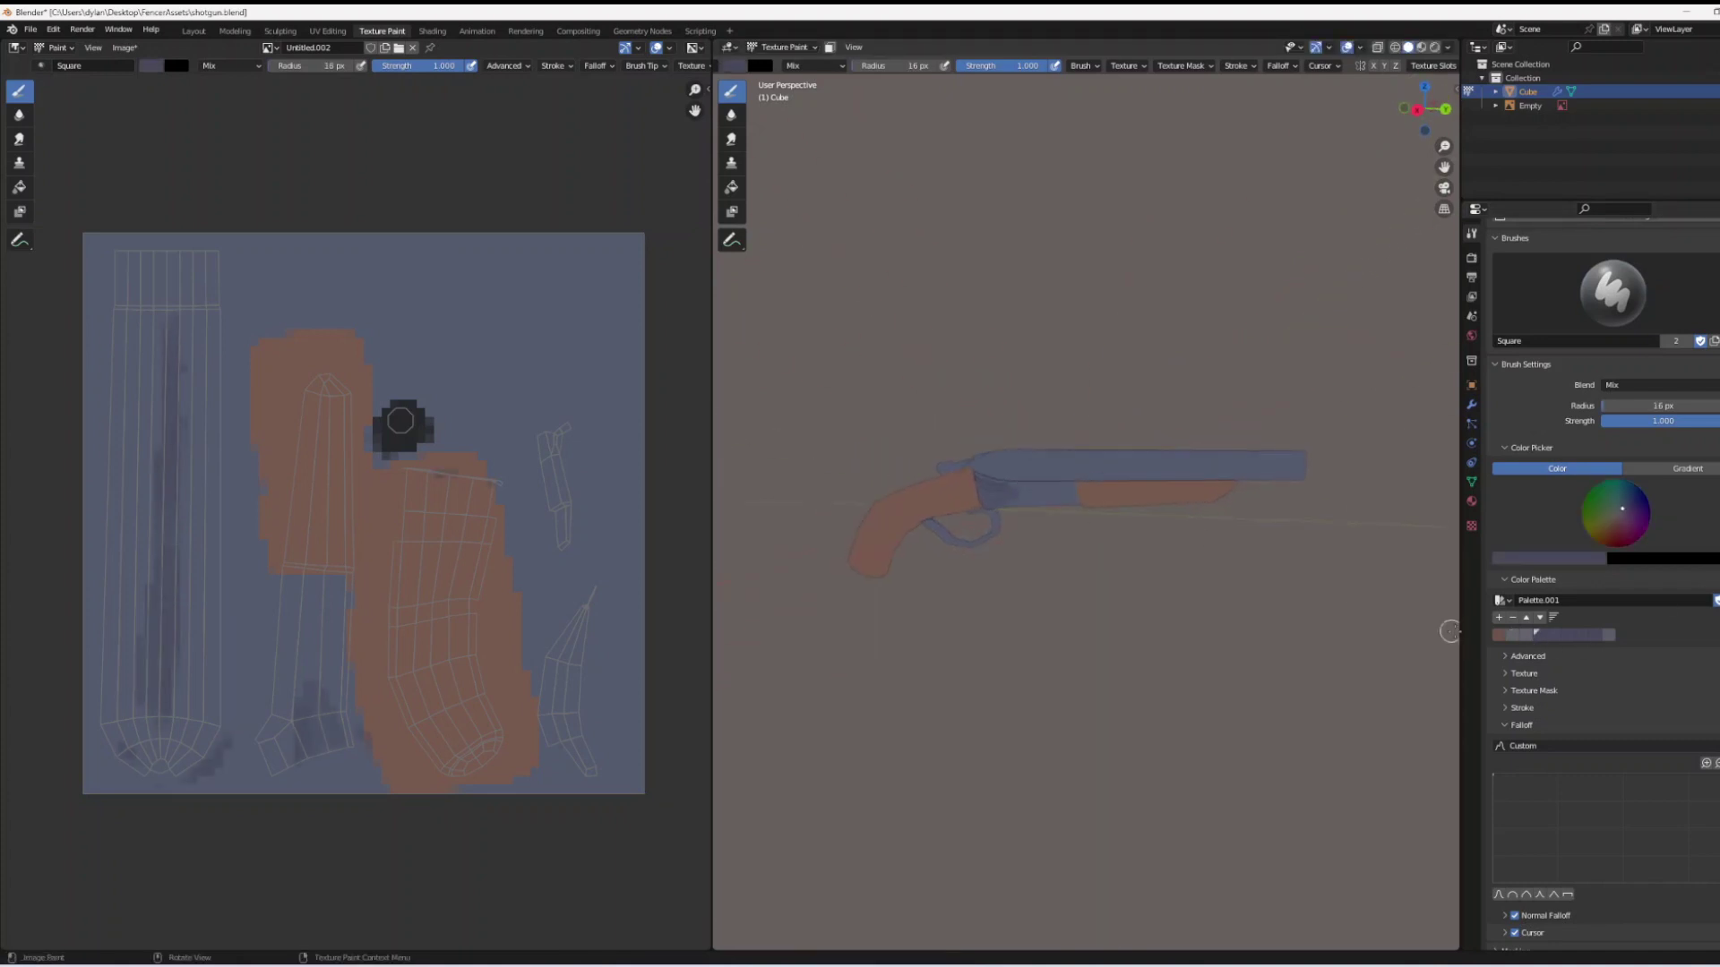
Paint dark purple-grey shading along the lower sides of the barrels
{"action": "left_click_drag", "start_coordinate": [1002, 467], "coordinate": [1142, 464]}
{"action": "mouse_move", "coordinate": [1142, 465]}
{"action": "middle_mouse_down"}
{"action": "mouse_move", "coordinate": [1063, 568]}
{"action": "mouse_move", "coordinate": [1075, 462]}
{"action": "mouse_move", "coordinate": [990, 465]}
{"action": "middle_mouse_up"}
{"action": "left_click_drag", "start_coordinate": [990, 465], "coordinate": [1213, 433]}
{"action": "middle_click_drag", "start_coordinate": [979, 480], "coordinate": [1075, 526]}
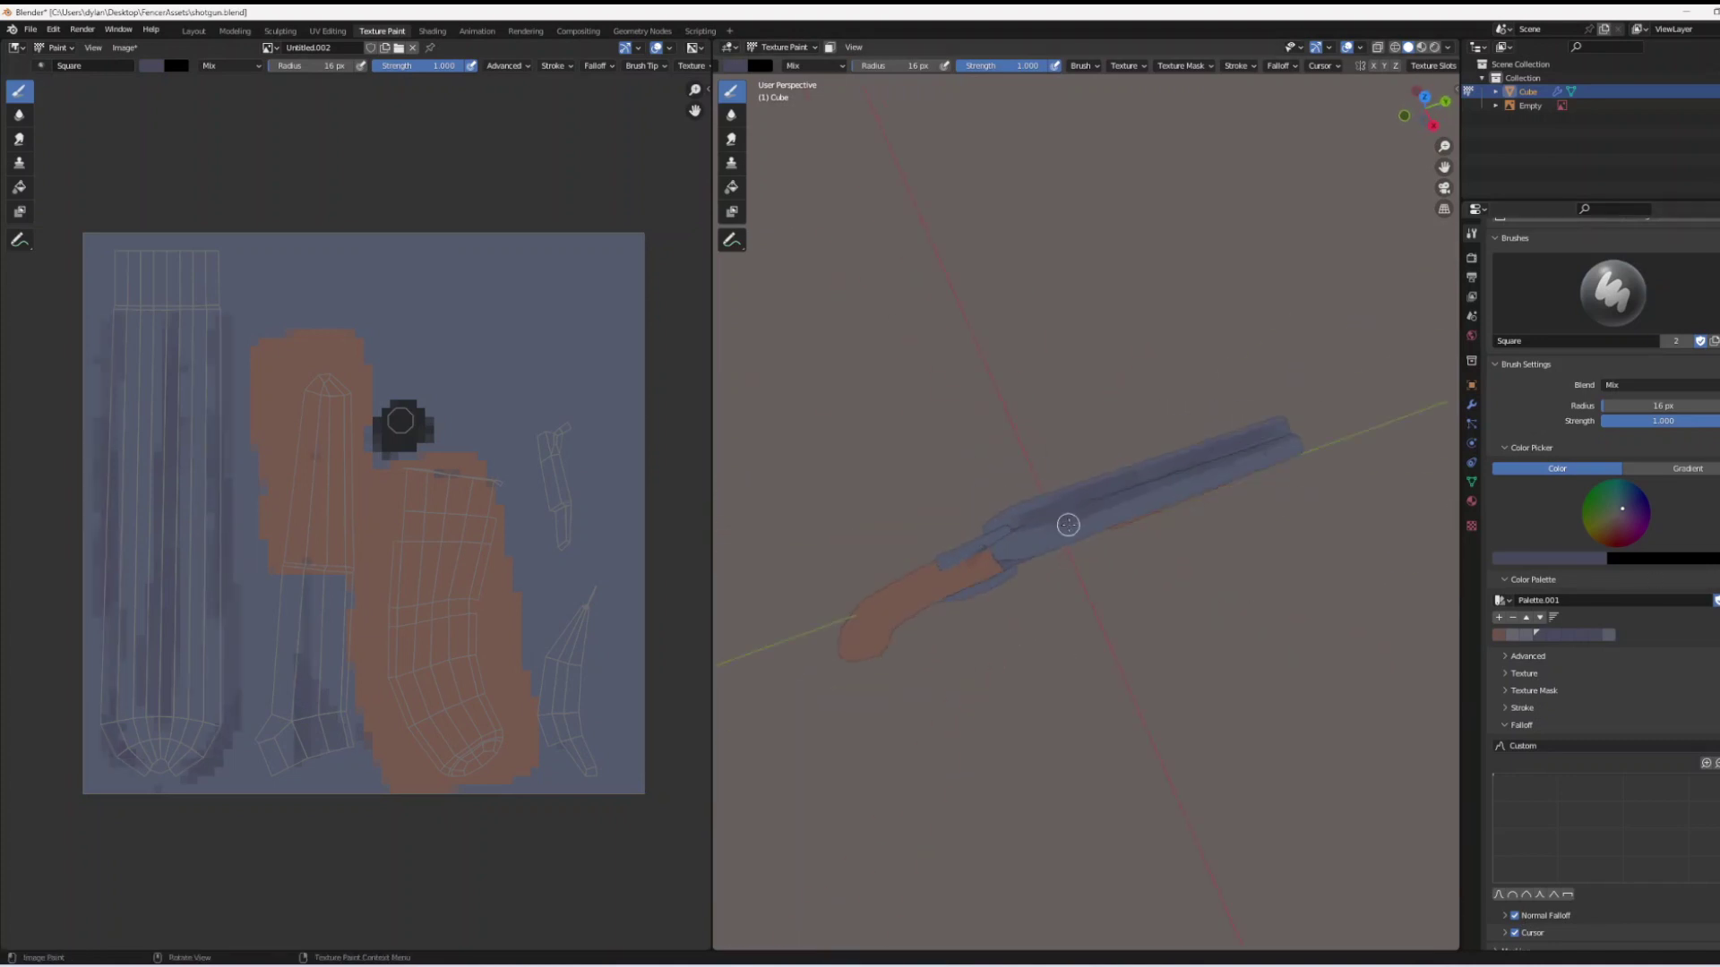
Brighten the brush to a light blue-grey and paint highlight strips along the tops of the barrels, undoing unwanted strokes
{"action": "left_click", "coordinate": [1715, 497]}
{"action": "left_click_drag", "start_coordinate": [1024, 541], "coordinate": [1285, 453]}
{"action": "middle_click_drag", "start_coordinate": [1086, 583], "coordinate": [1150, 532]}
{"action": "key", "text": "ctrl+z"}
{"action": "mouse_move", "coordinate": [1146, 536]}
{"action": "left_mouse_down"}
{"action": "mouse_move", "coordinate": [1125, 296]}
{"action": "mouse_move", "coordinate": [1125, 337]}
{"action": "left_mouse_up"}
{"action": "key", "text": "ctrl+z"}
{"action": "key", "text": "ctrl+z"}
{"action": "left_click_drag", "start_coordinate": [1151, 540], "coordinate": [1120, 207]}
{"action": "left_click_drag", "start_coordinate": [1135, 411], "coordinate": [1118, 242]}
{"action": "key", "text": "ctrl+z"}
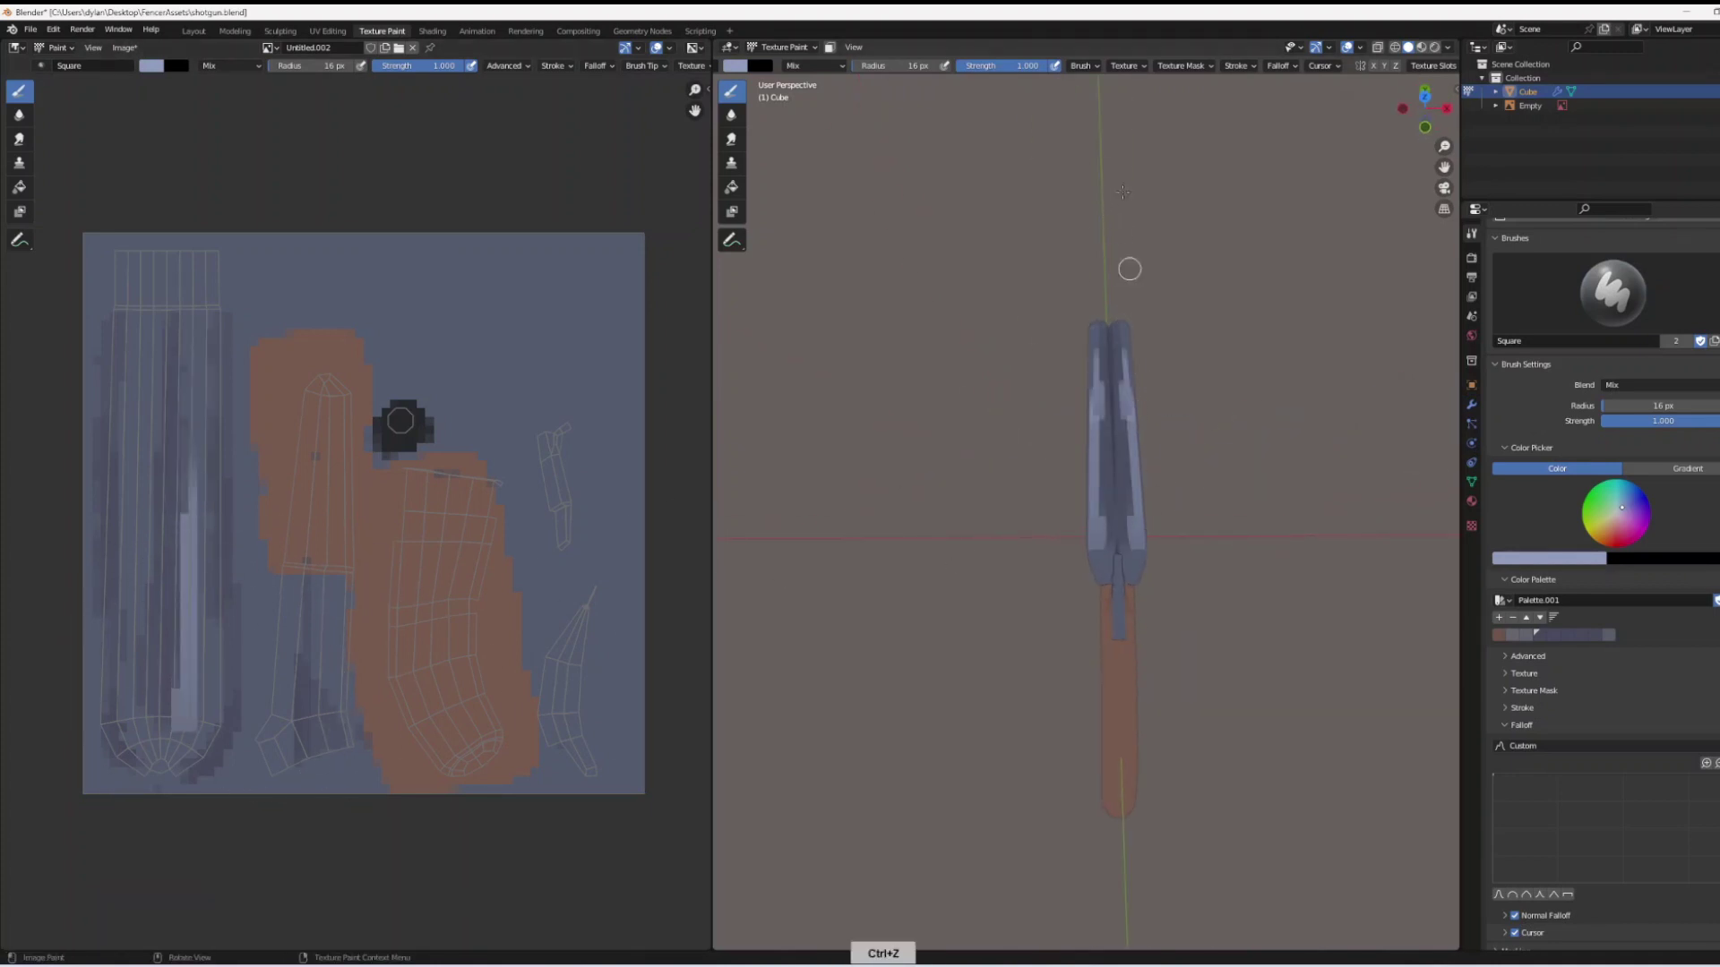
Set the brush radius to 11 px and extend the barrel highlight toward the muzzle, blending it with sampled colors
{"action": "middle_click_drag", "start_coordinate": [1124, 310], "coordinate": [995, 511]}
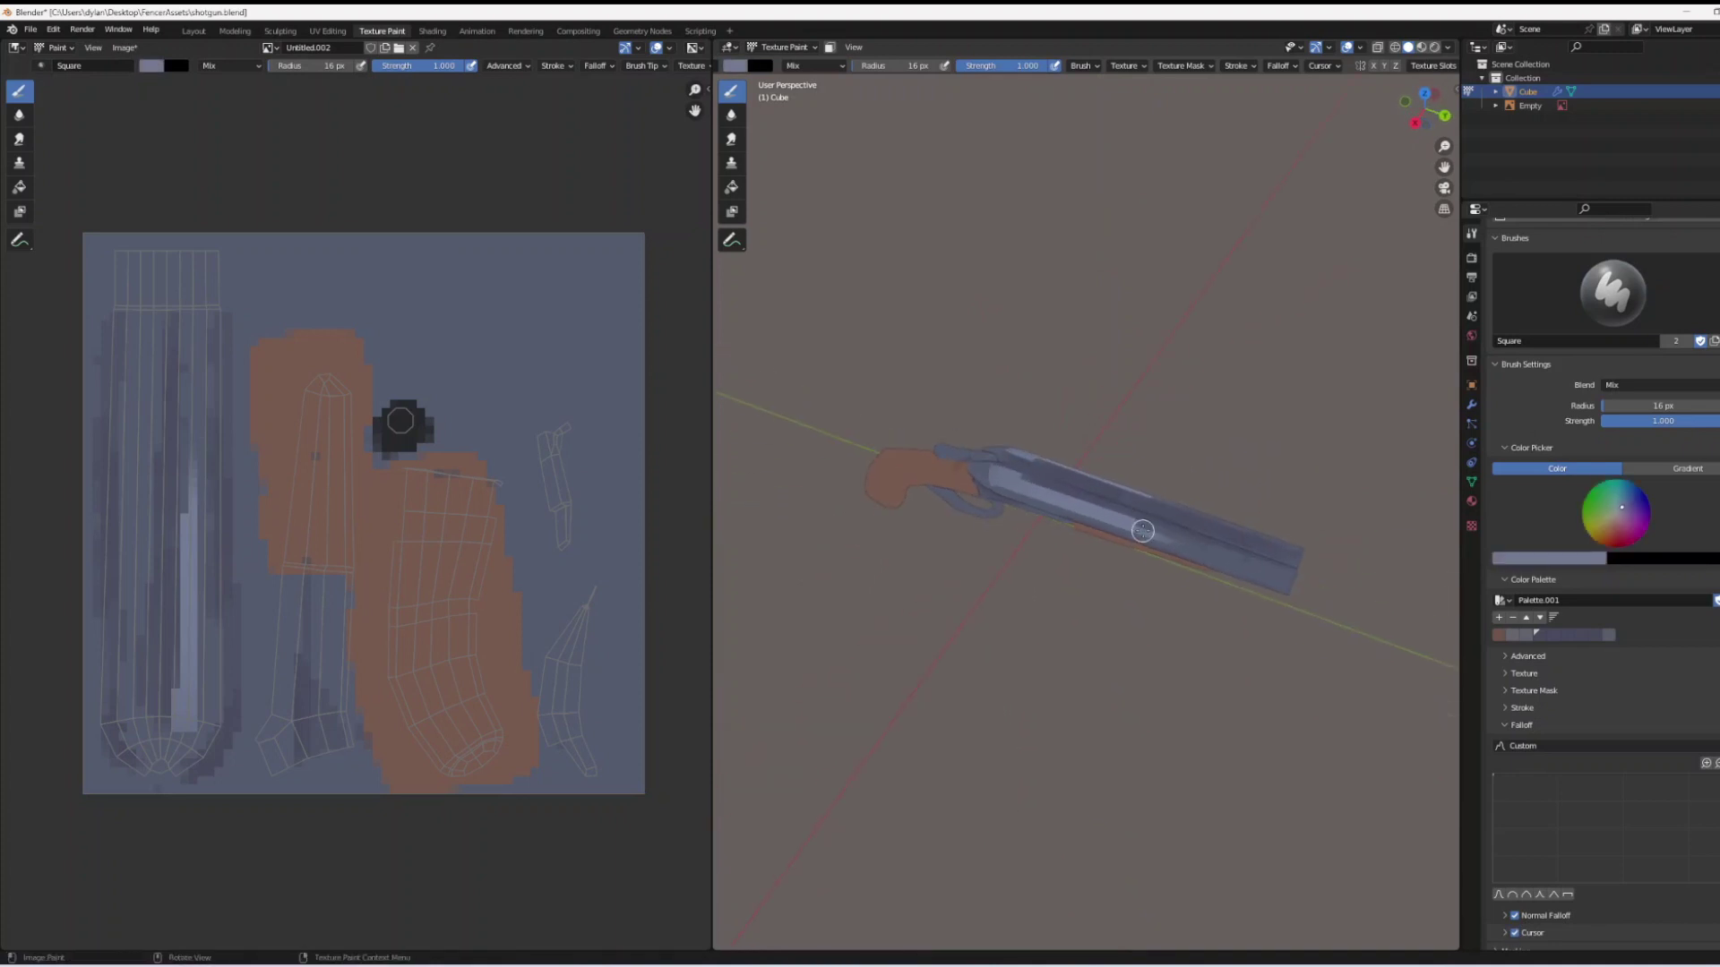
{"action": "key", "text": "f"}
{"action": "left_click", "coordinate": [1150, 521]}
{"action": "scroll", "coordinate": [1143, 492], "scroll_direction": "up", "scroll_amount": 3}
{"action": "middle_click_drag", "start_coordinate": [1186, 541], "coordinate": [1194, 525]}
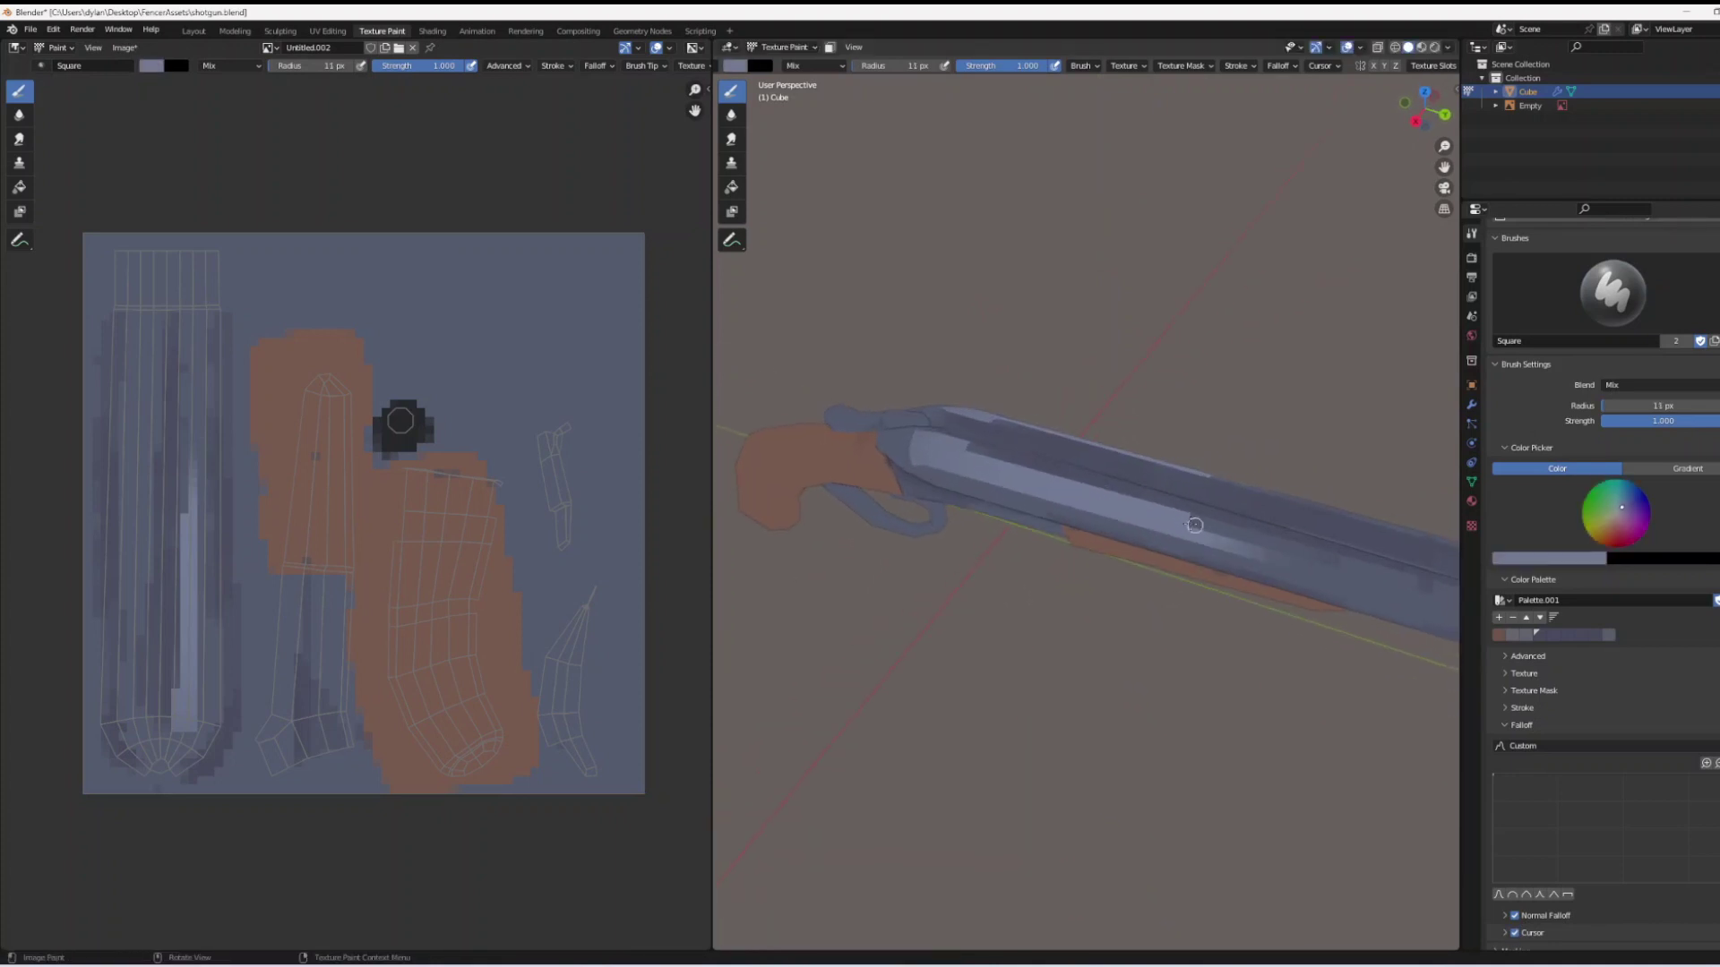
{"action": "left_click_drag", "start_coordinate": [1198, 528], "coordinate": [1333, 564]}
{"action": "middle_click_drag", "start_coordinate": [1332, 564], "coordinate": [1132, 548]}
{"action": "key", "text": "s"}
{"action": "mouse_move", "coordinate": [1132, 549]}
{"action": "left_mouse_down"}
{"action": "mouse_move", "coordinate": [1183, 584]}
{"action": "mouse_move", "coordinate": [1219, 576]}
{"action": "left_mouse_up"}
{"action": "middle_click_drag", "start_coordinate": [1218, 575], "coordinate": [1164, 546]}
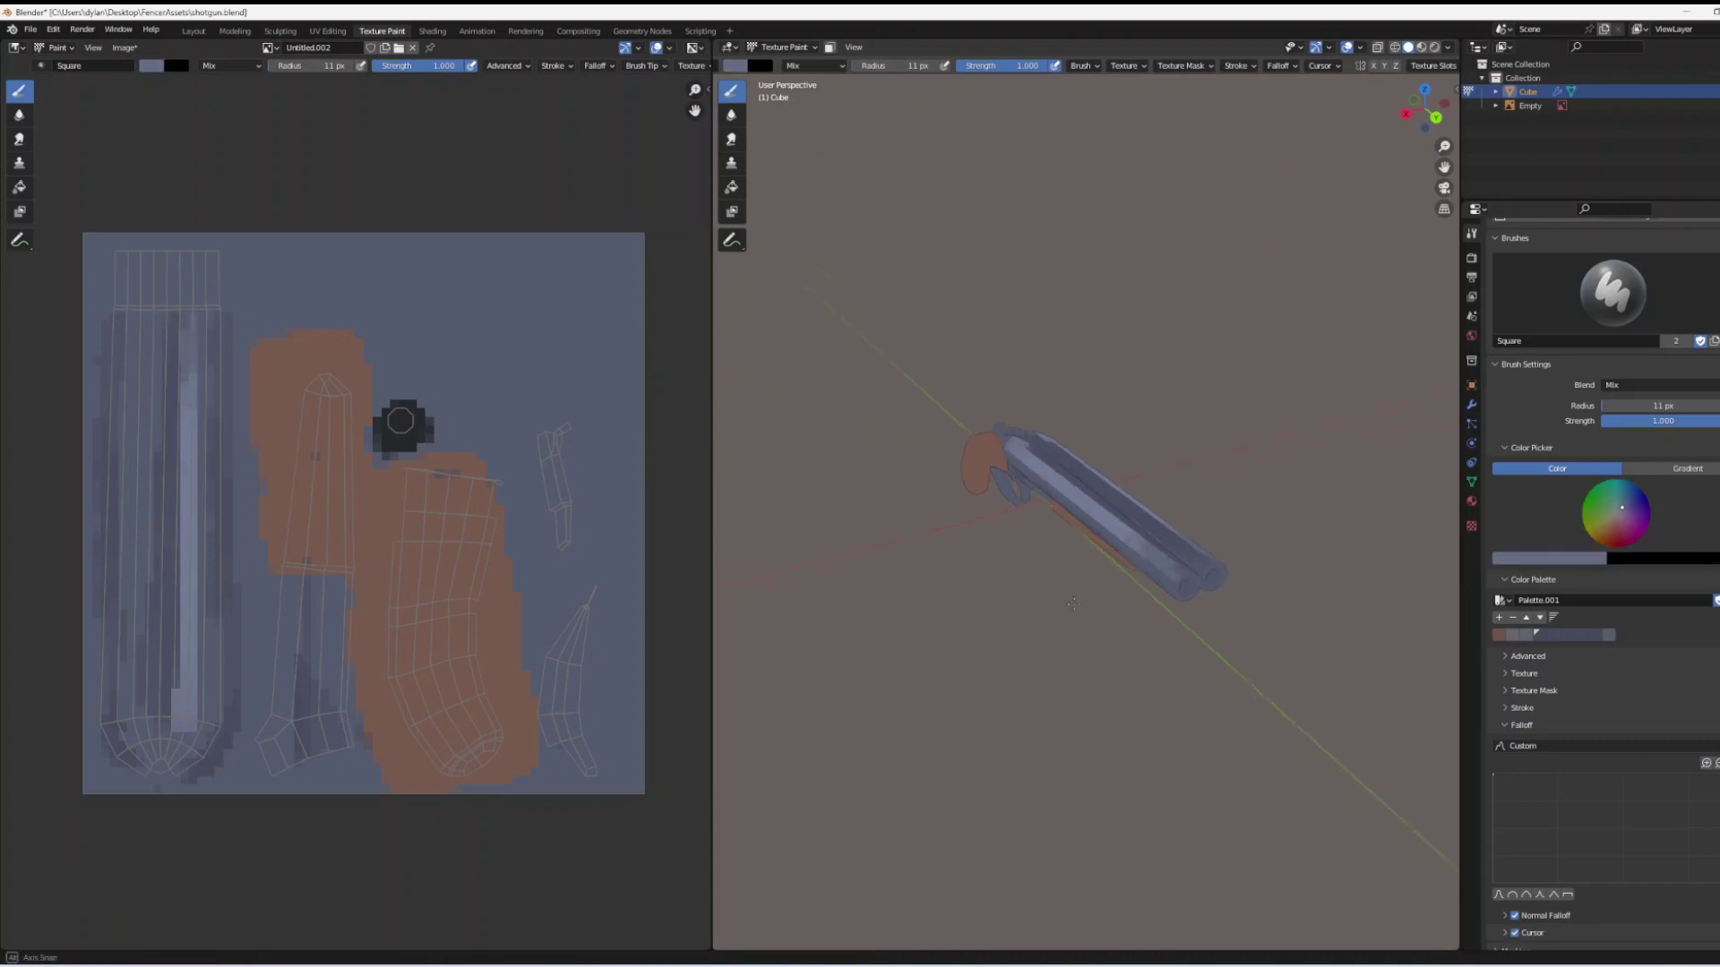
Try to touch up the barrel's breech end with a dark shade sampled from the receiver
{"action": "scroll", "coordinate": [1034, 528], "scroll_direction": "up", "scroll_amount": 3}
{"action": "mouse_move", "coordinate": [905, 574]}
{"action": "middle_mouse_down"}
{"action": "mouse_move", "coordinate": [1034, 528]}
{"action": "mouse_move", "coordinate": [994, 621]}
{"action": "middle_mouse_up"}
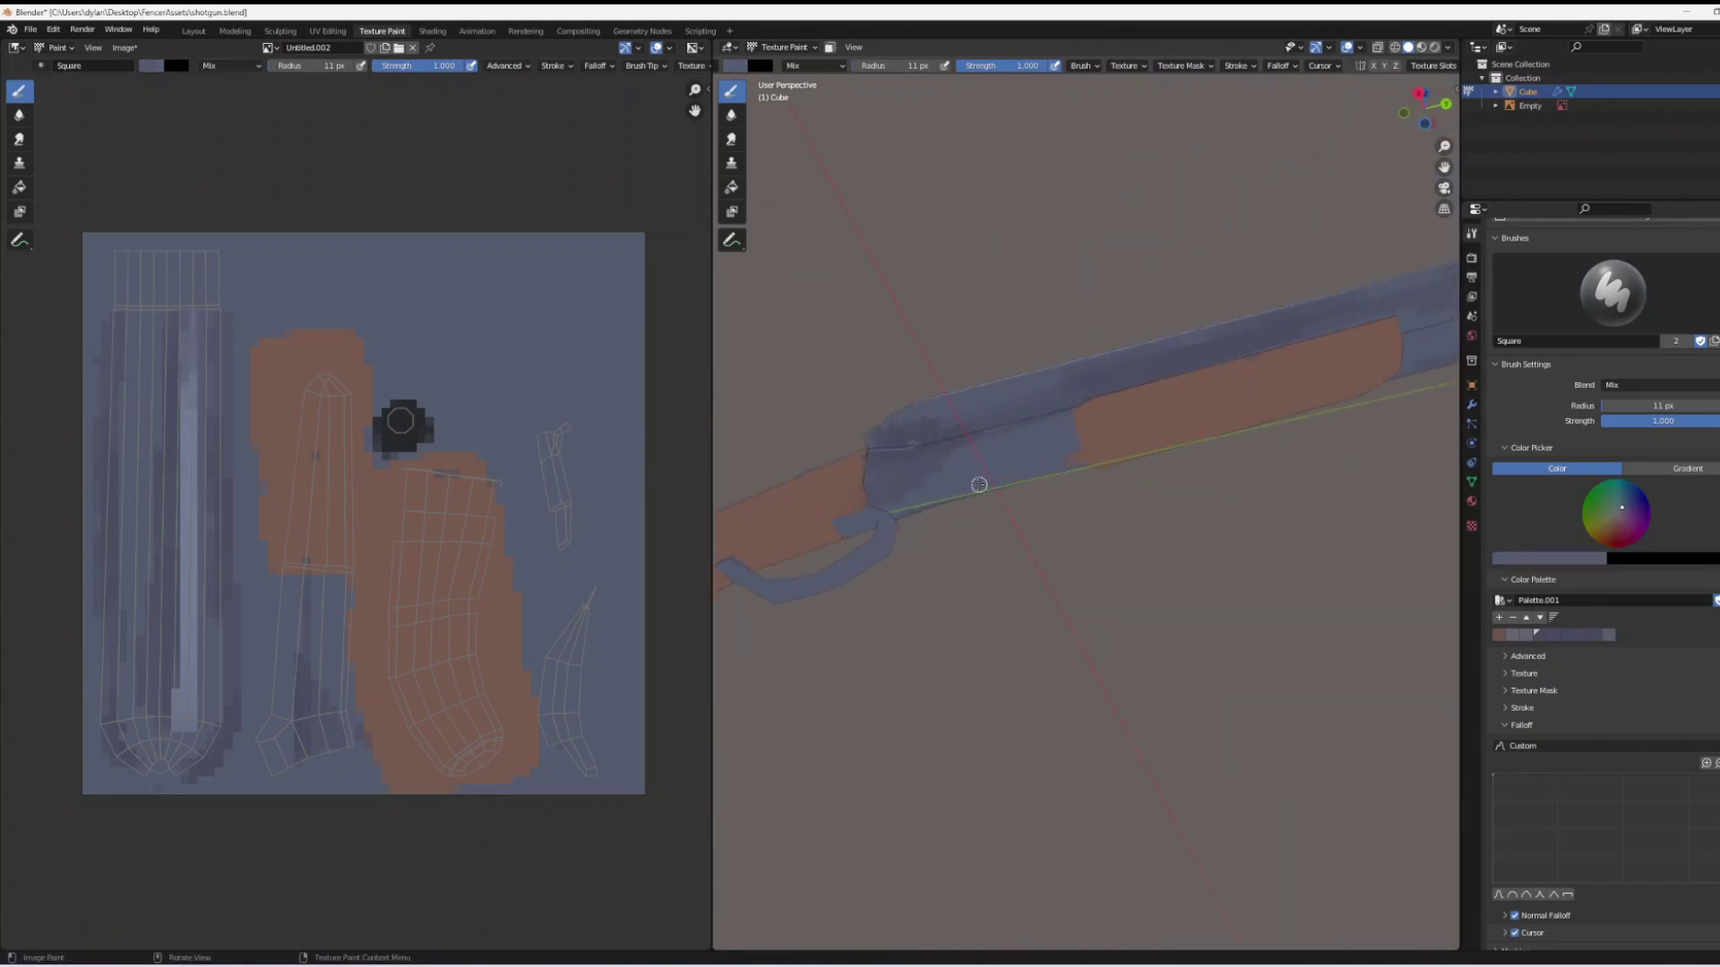
{"action": "middle_click_drag", "start_coordinate": [1018, 688], "coordinate": [1022, 726]}
{"action": "key", "text": "s"}
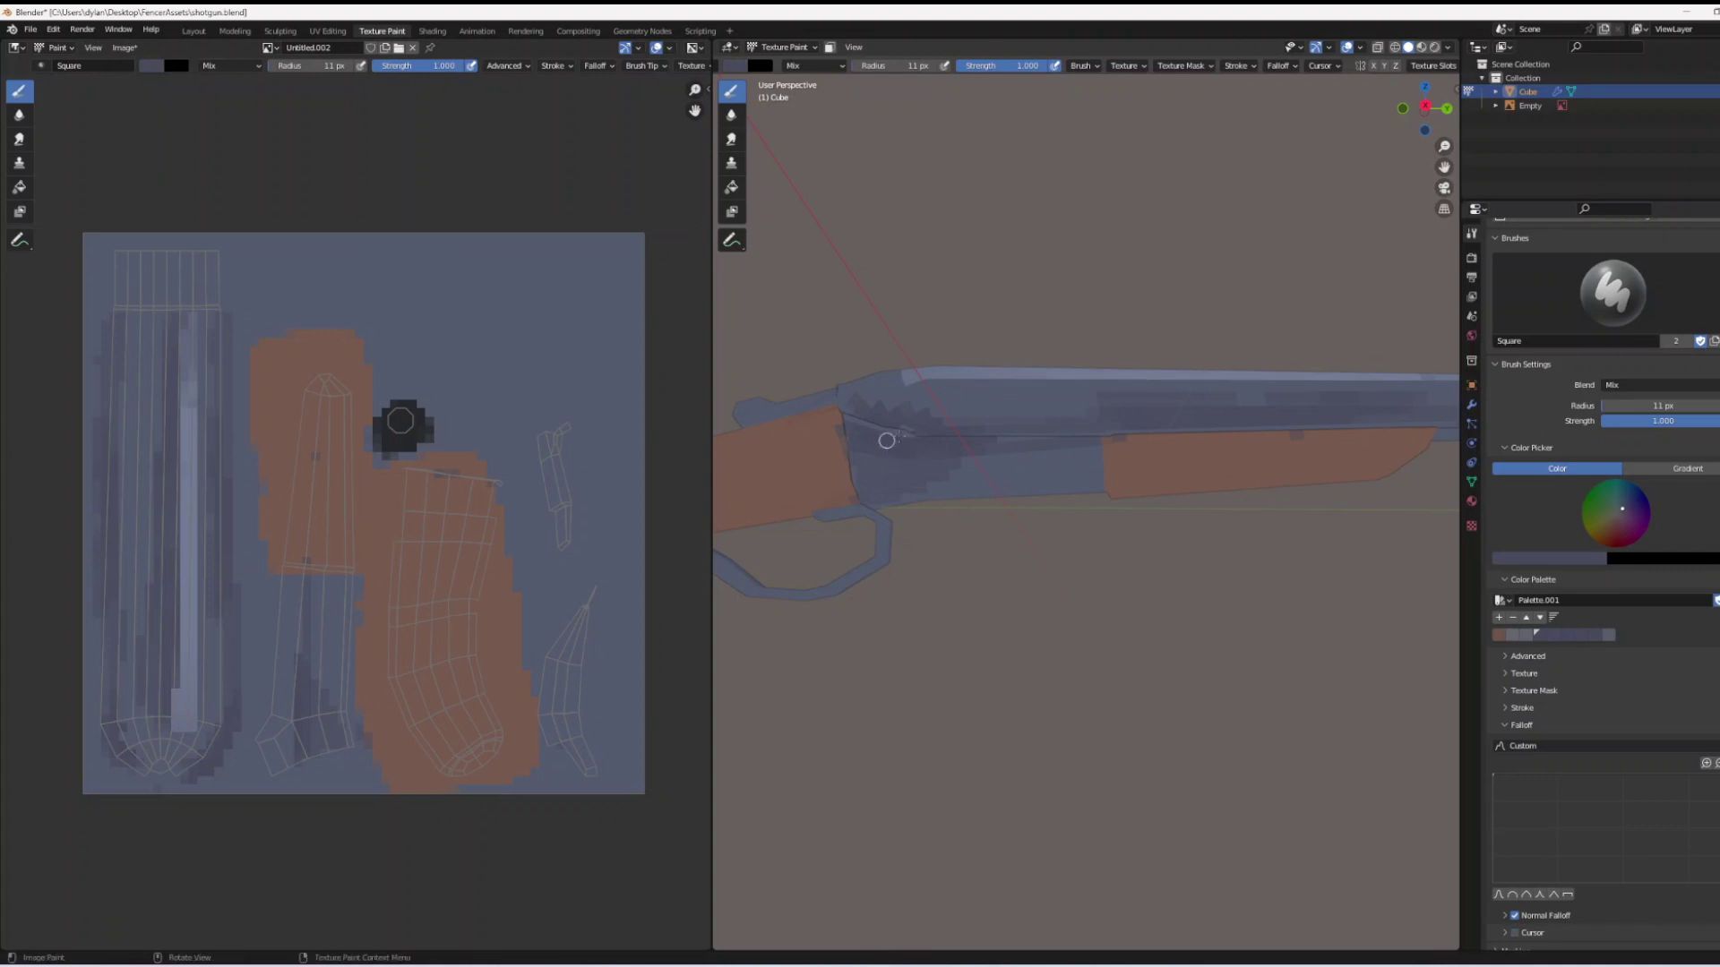
{"action": "left_click_drag", "start_coordinate": [937, 413], "coordinate": [974, 403]}
{"action": "key", "text": "ctrl+z"}
Choose a reddish brown, set the brush radius to 24 px, and shade the edges of the wooden forend
{"action": "left_click", "coordinate": [1611, 526]}
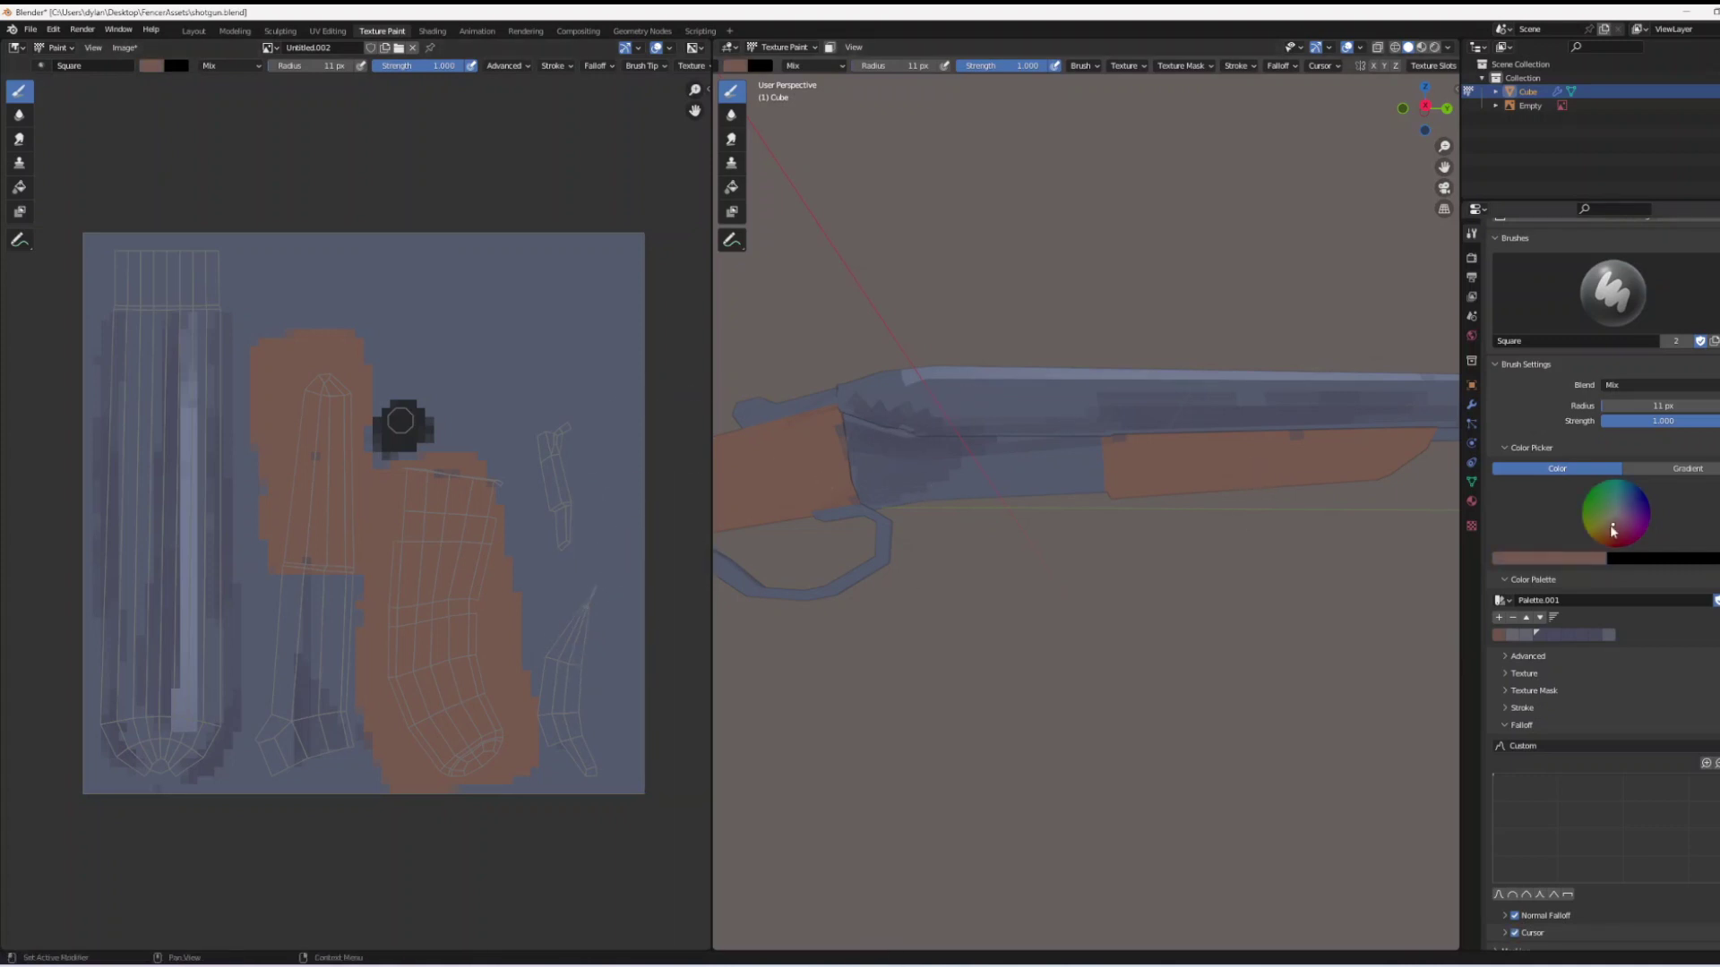
{"action": "scroll", "coordinate": [1078, 645], "scroll_direction": "down", "scroll_amount": 3}
{"action": "middle_click_drag", "start_coordinate": [1079, 645], "coordinate": [1127, 530]}
{"action": "key", "text": "f"}
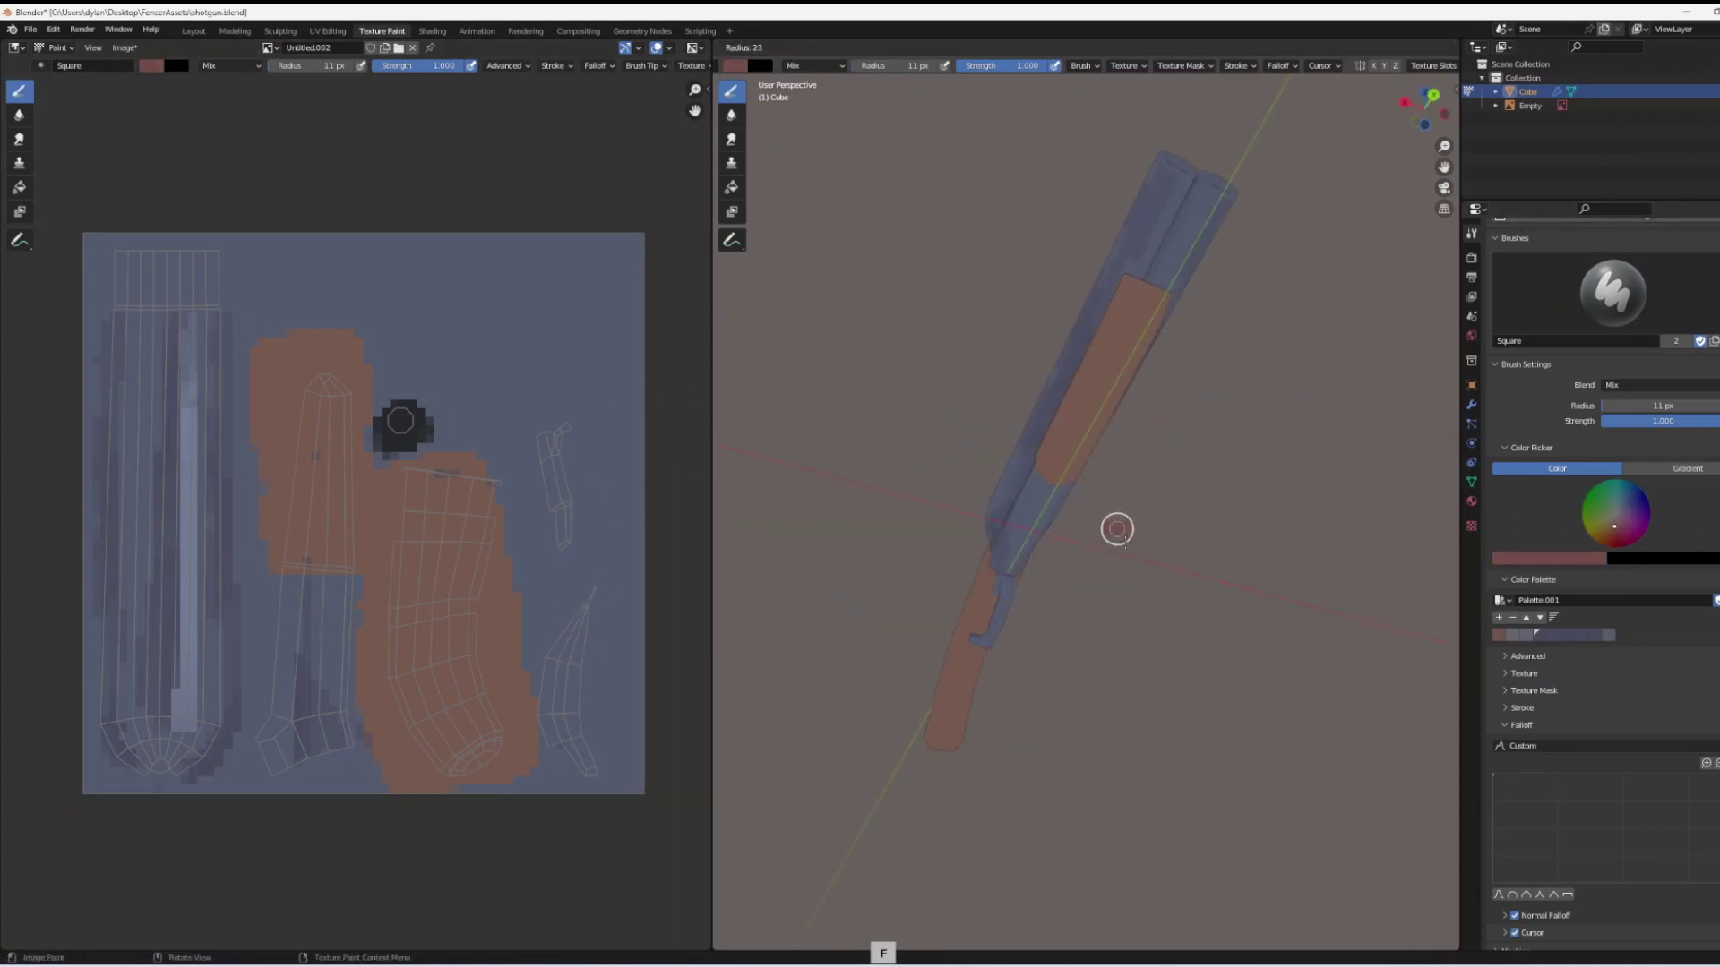
{"action": "left_click", "coordinate": [1135, 529]}
{"action": "mouse_move", "coordinate": [1116, 452]}
{"action": "middle_mouse_down"}
{"action": "mouse_move", "coordinate": [1325, 603]}
{"action": "mouse_move", "coordinate": [940, 518]}
{"action": "mouse_move", "coordinate": [906, 550]}
{"action": "mouse_move", "coordinate": [1120, 529]}
{"action": "mouse_move", "coordinate": [1088, 569]}
{"action": "middle_mouse_up"}
Sample the grip's brown, lighten it, and paint a highlight along the curve of the grip
{"action": "key", "text": "s"}
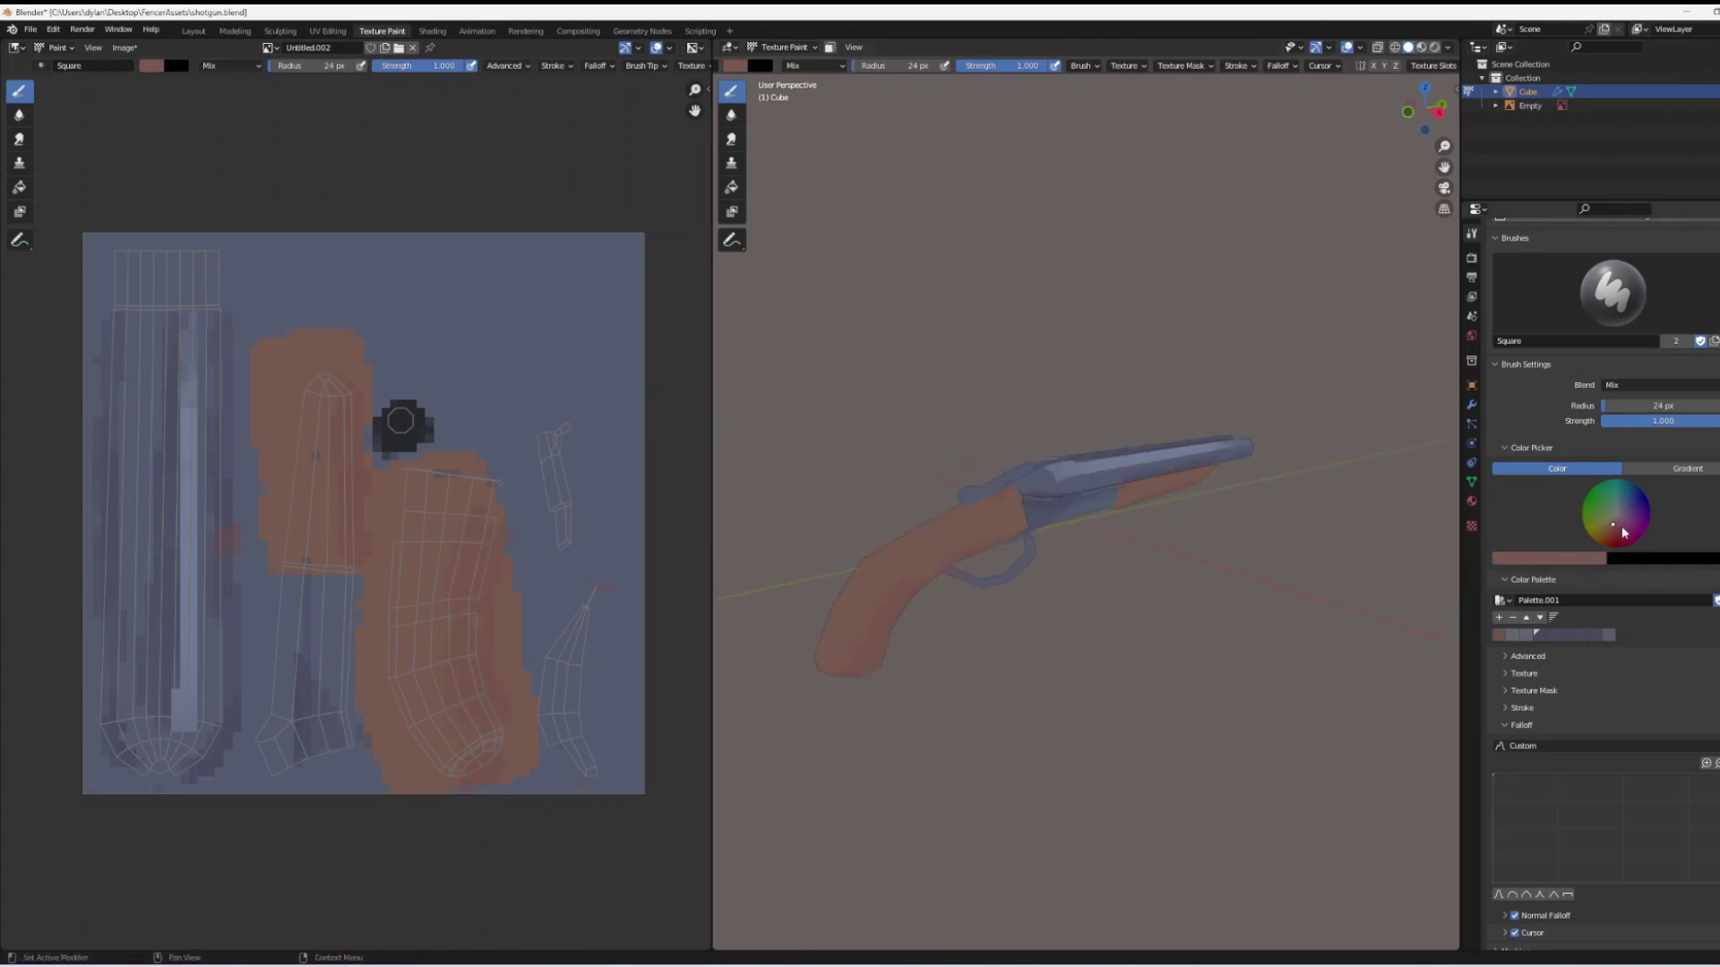
{"action": "mouse_move", "coordinate": [933, 525]}
{"action": "left_mouse_down"}
{"action": "mouse_move", "coordinate": [852, 642]}
{"action": "mouse_move", "coordinate": [881, 584]}
{"action": "left_mouse_up"}
{"action": "mouse_move", "coordinate": [881, 584]}
{"action": "middle_mouse_down"}
{"action": "mouse_move", "coordinate": [1006, 683]}
{"action": "mouse_move", "coordinate": [922, 584]}
{"action": "mouse_move", "coordinate": [941, 576]}
{"action": "mouse_move", "coordinate": [1139, 677]}
{"action": "middle_mouse_up"}
Try a dark dab in the groove between the barrels with a 22 px brush
{"action": "key", "text": "space"}
{"action": "key", "text": "f"}
{"action": "left_click", "coordinate": [961, 568]}
{"action": "key", "text": "s"}
{"action": "left_click", "coordinate": [1114, 450]}
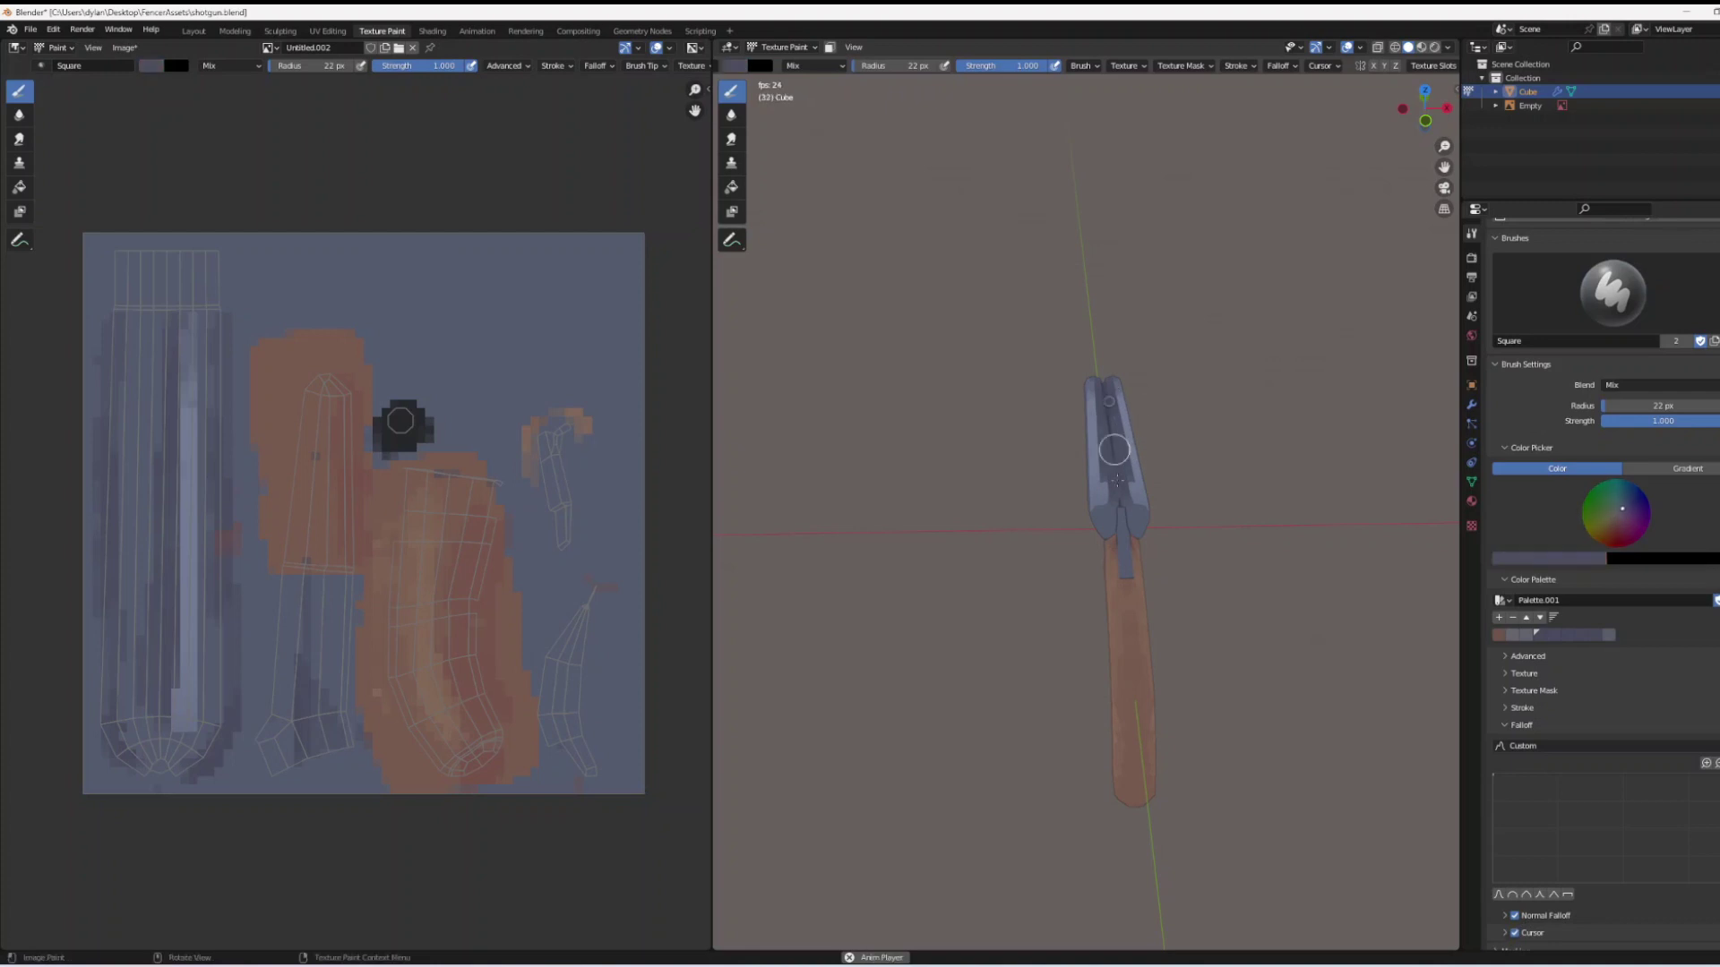
{"action": "key", "text": "ctrl+z"}
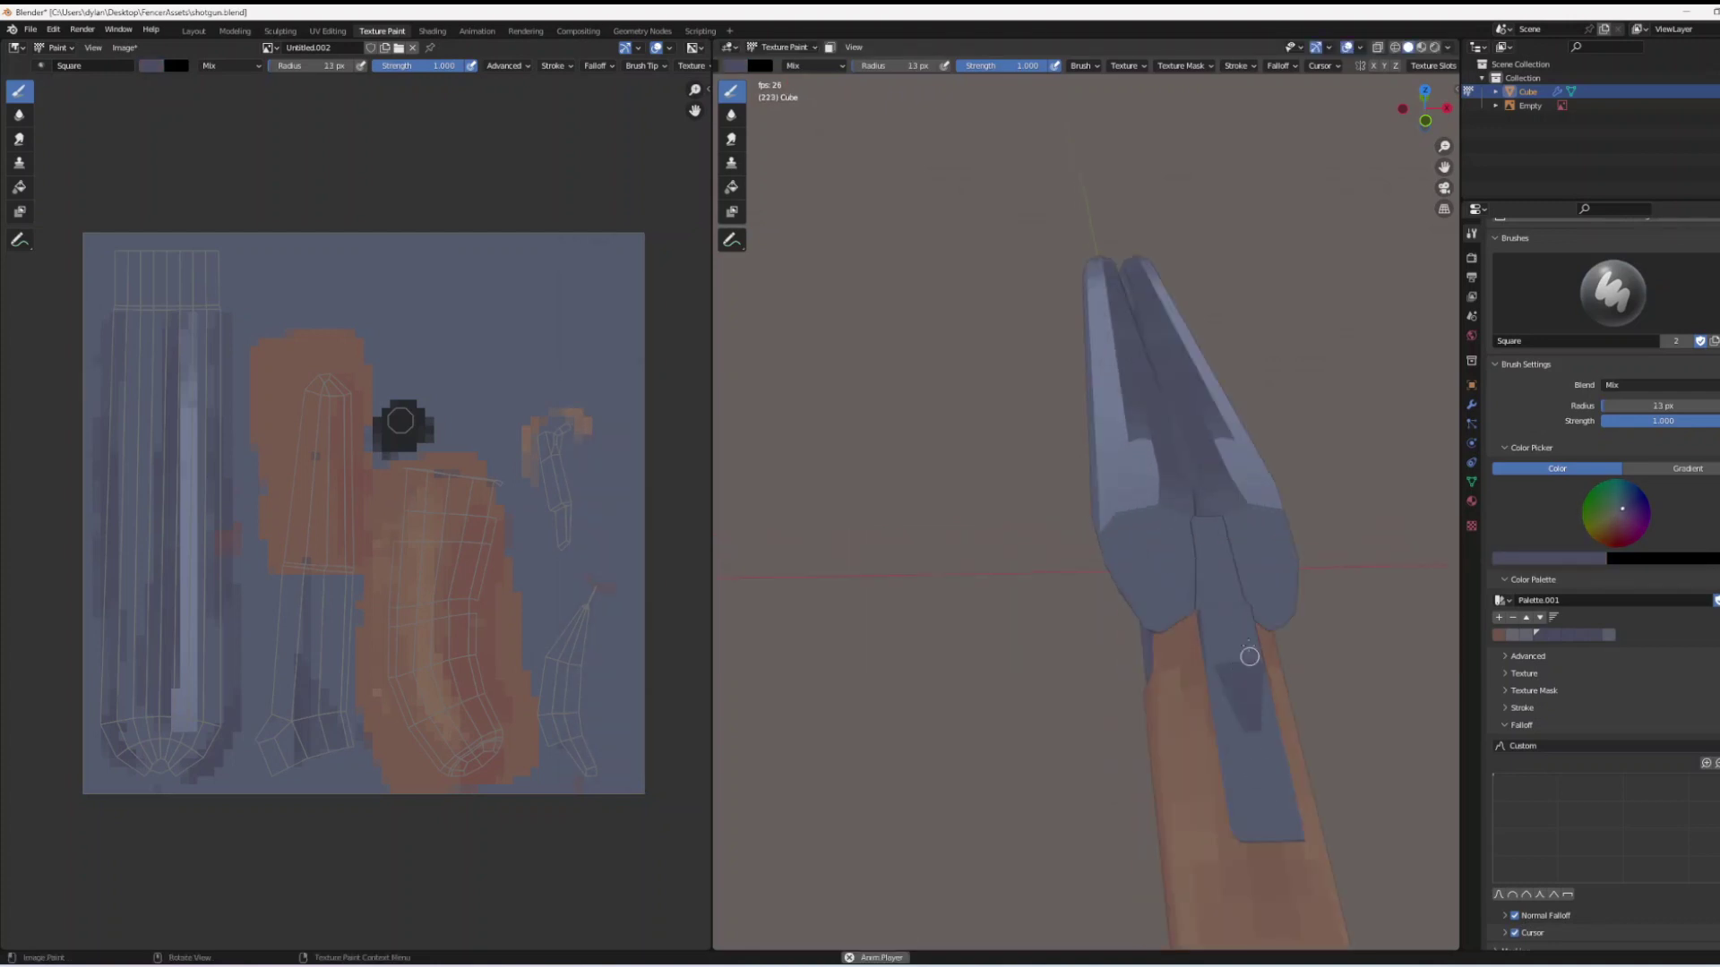
Shade the top lever behind the barrels dark purple-grey with a 13 px brush, undoing the last stroke
{"action": "left_click_drag", "start_coordinate": [1250, 657], "coordinate": [1213, 526]}
{"action": "mouse_move", "coordinate": [1213, 526]}
{"action": "middle_mouse_down"}
{"action": "mouse_move", "coordinate": [922, 620]}
{"action": "mouse_move", "coordinate": [1016, 608]}
{"action": "middle_mouse_up"}
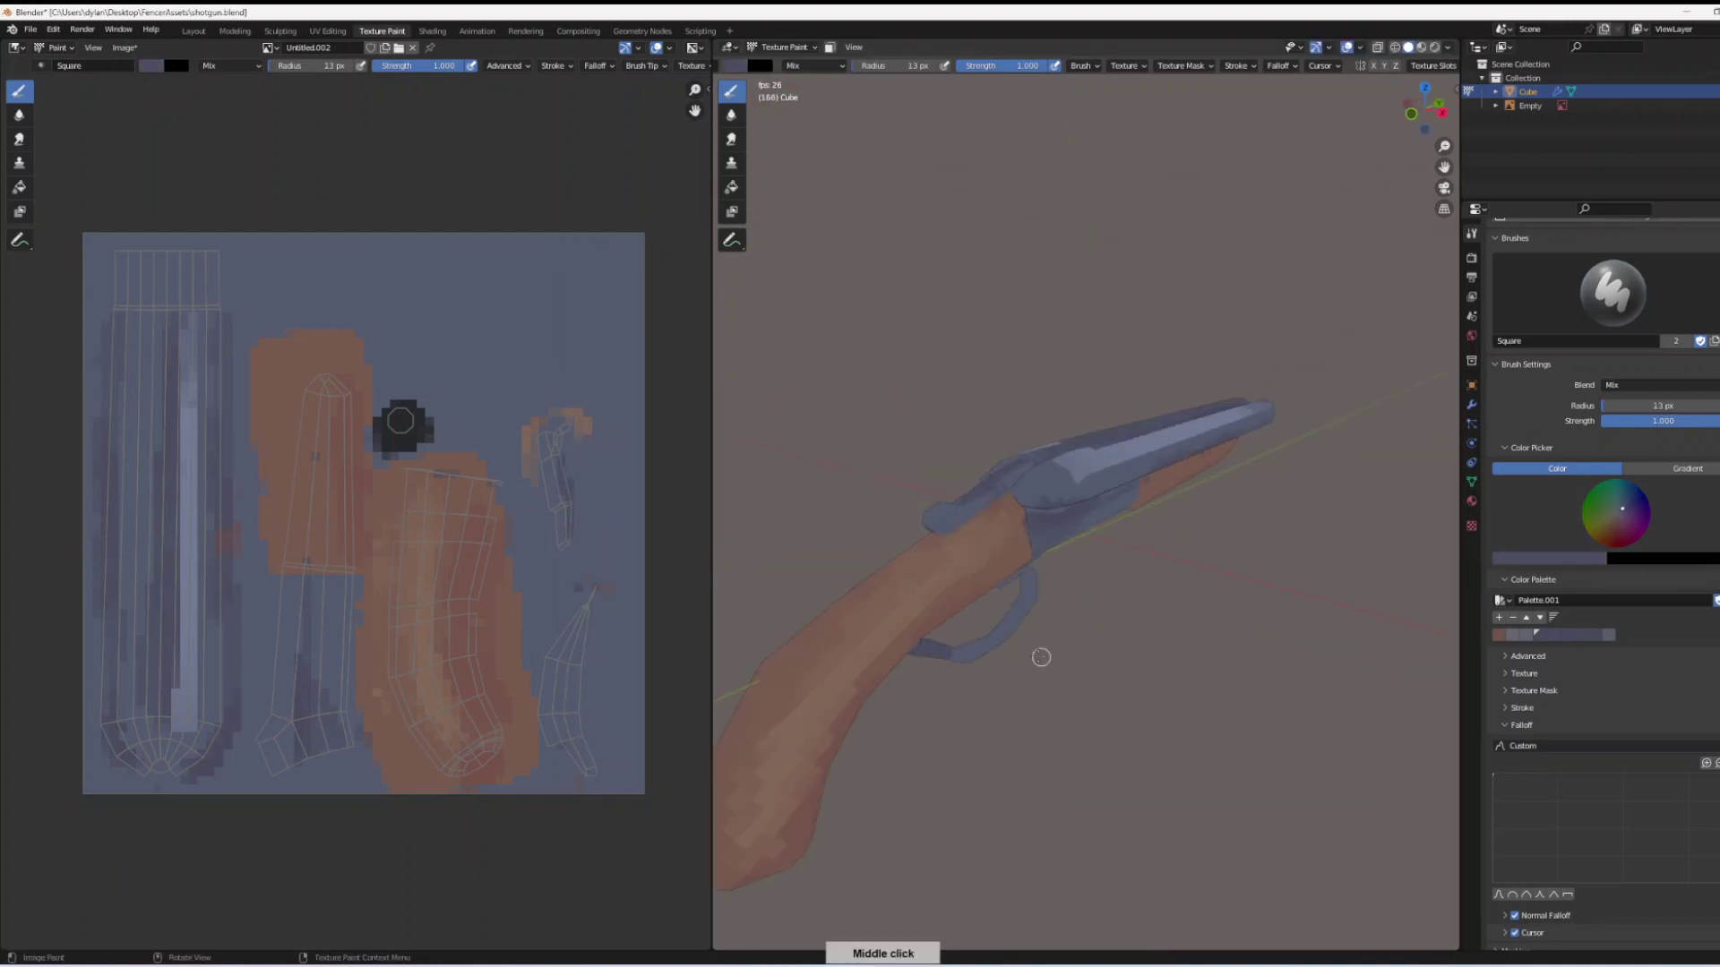
{"action": "key", "text": "ctrl+z"}
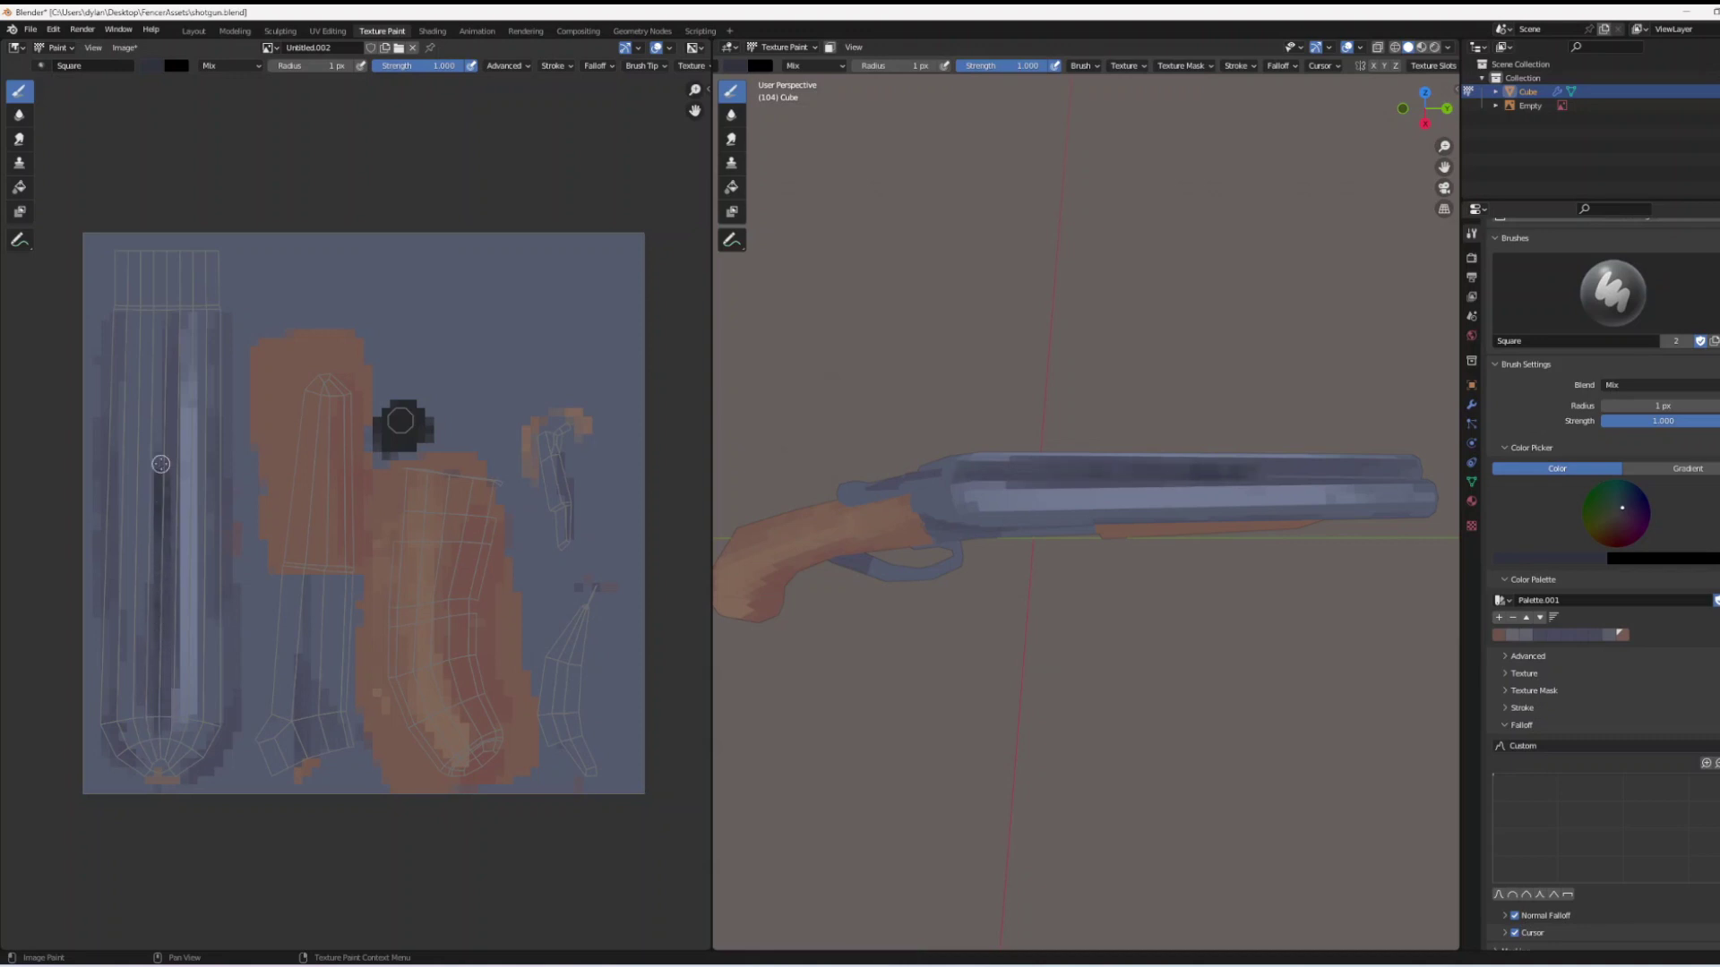
Paint thin near-black lines along the barrel groove, outer barrel edge and breech curve on the UV image with a 1 px brush
{"action": "left_click_drag", "start_coordinate": [160, 464], "coordinate": [179, 305]}
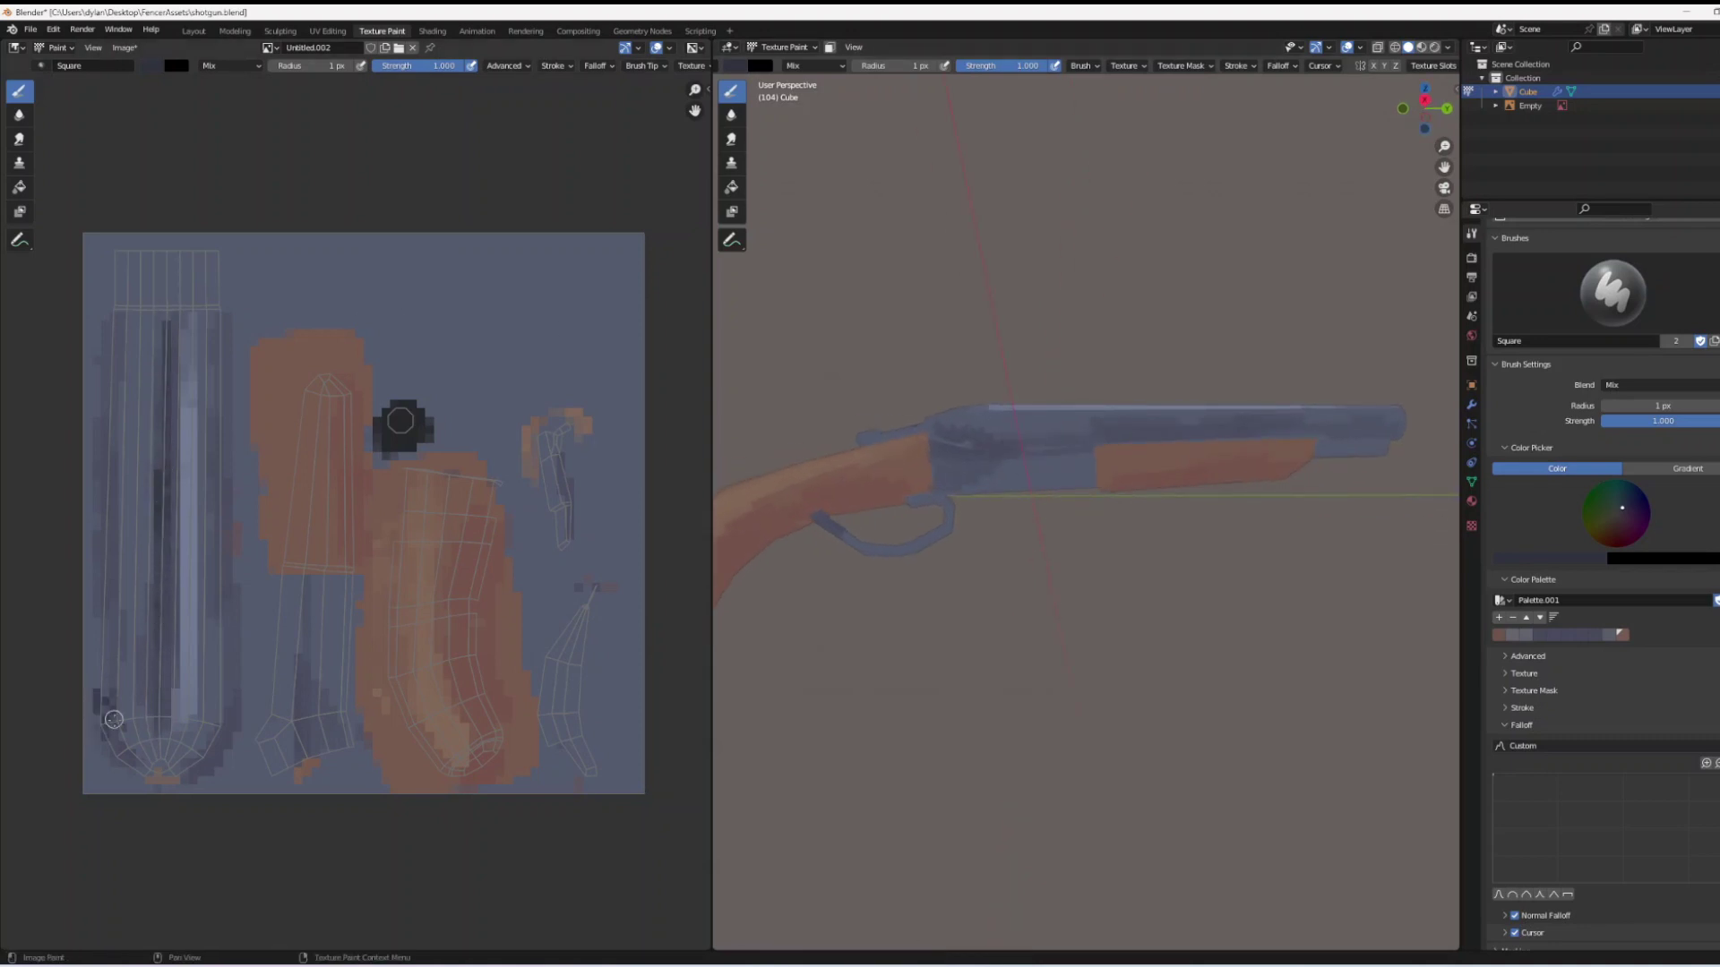
{"action": "left_click_drag", "start_coordinate": [104, 687], "coordinate": [100, 543]}
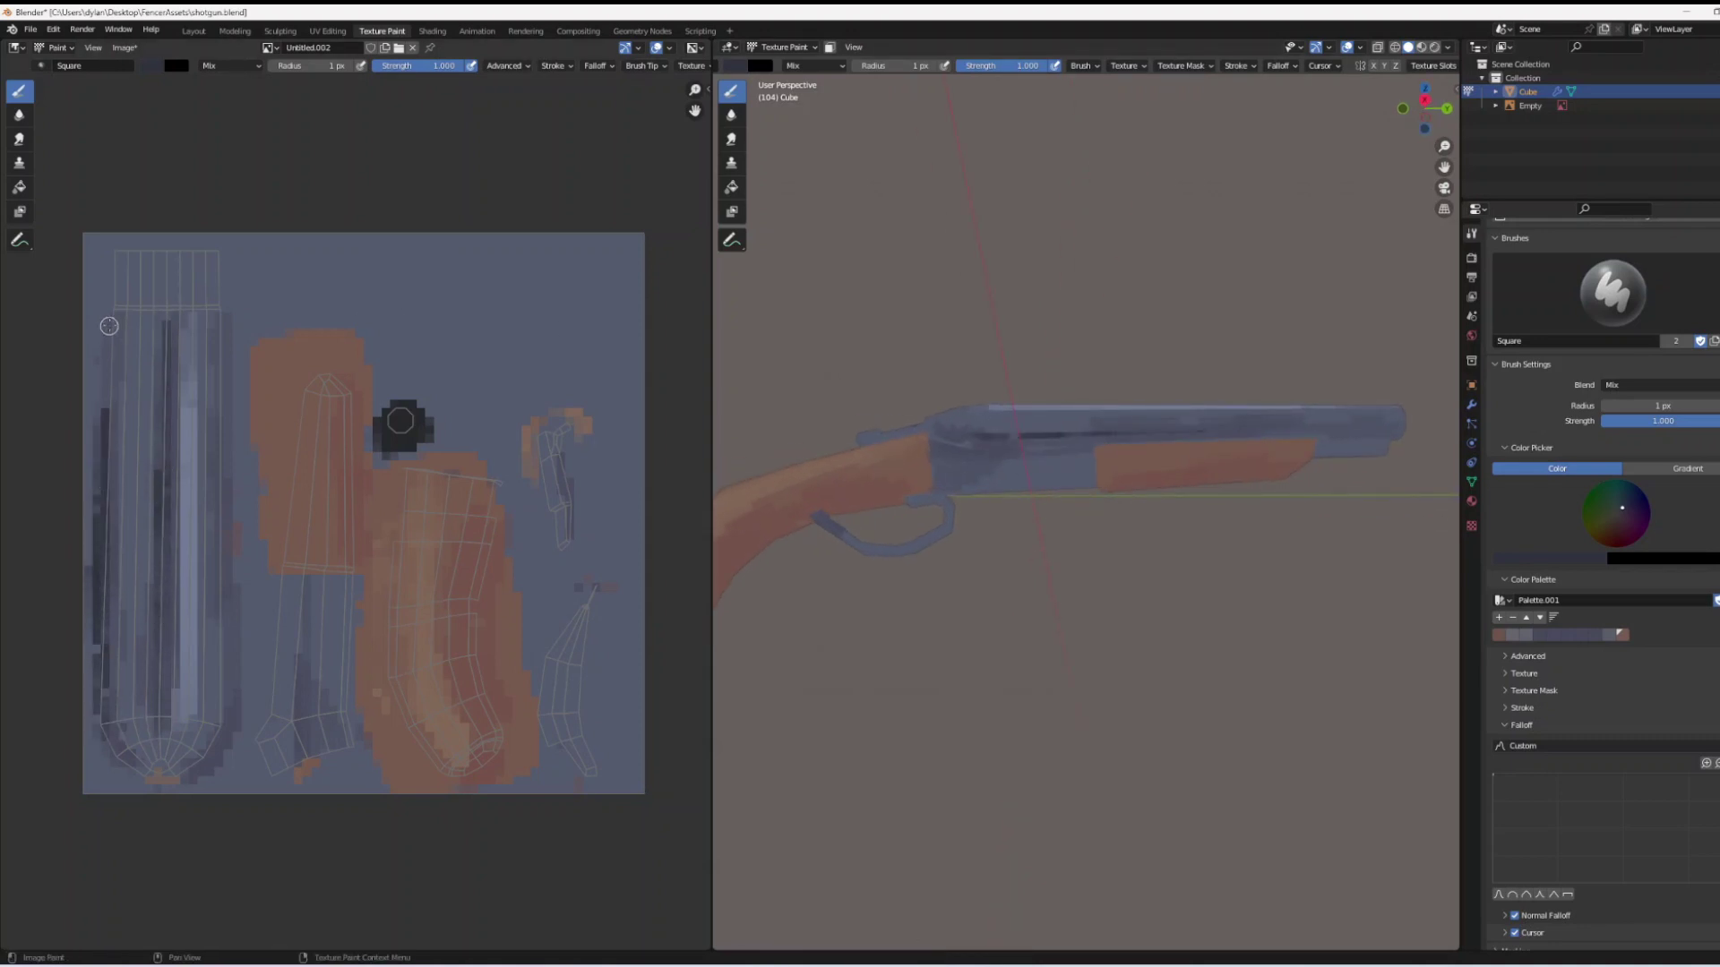
{"action": "left_click_drag", "start_coordinate": [102, 729], "coordinate": [168, 781]}
{"action": "mouse_move", "coordinate": [1049, 628]}
{"action": "middle_mouse_down"}
{"action": "mouse_move", "coordinate": [1138, 681]}
{"action": "mouse_move", "coordinate": [1102, 627]}
{"action": "middle_mouse_up"}
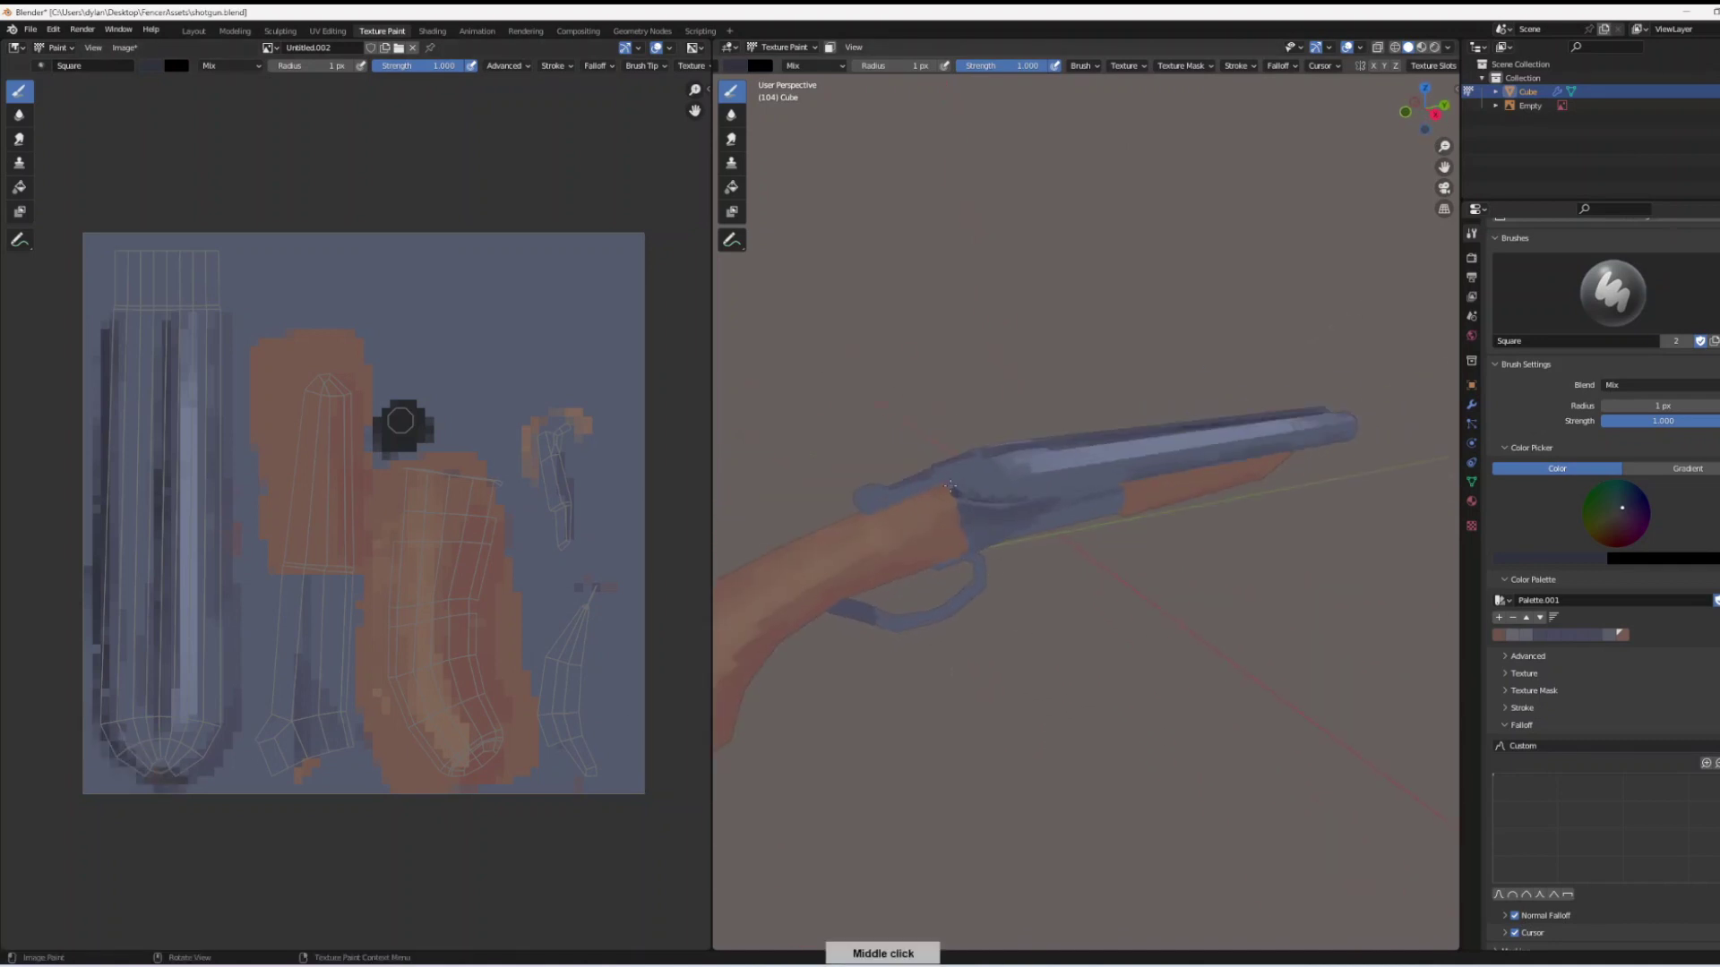
Touch up a spot at the breech beside the grip with a color sampled from the model
{"action": "key", "text": "s"}
{"action": "left_click", "coordinate": [961, 492]}
{"action": "mouse_move", "coordinate": [960, 492]}
{"action": "middle_mouse_down"}
{"action": "mouse_move", "coordinate": [900, 425]}
{"action": "mouse_move", "coordinate": [864, 439]}
{"action": "mouse_move", "coordinate": [963, 583]}
{"action": "mouse_move", "coordinate": [824, 473]}
{"action": "mouse_move", "coordinate": [904, 546]}
{"action": "mouse_move", "coordinate": [887, 510]}
{"action": "middle_mouse_up"}
{"action": "key", "text": "s"}
Sample the wood tones and retouch the shading at the butt of the grip, undoing the stray stroke
{"action": "scroll", "coordinate": [819, 484], "scroll_direction": "down", "scroll_amount": 2}
{"action": "key", "text": "s"}
{"action": "left_click_drag", "start_coordinate": [808, 593], "coordinate": [786, 575]}
{"action": "key", "text": "ctrl+z"}
{"action": "key", "text": "s"}
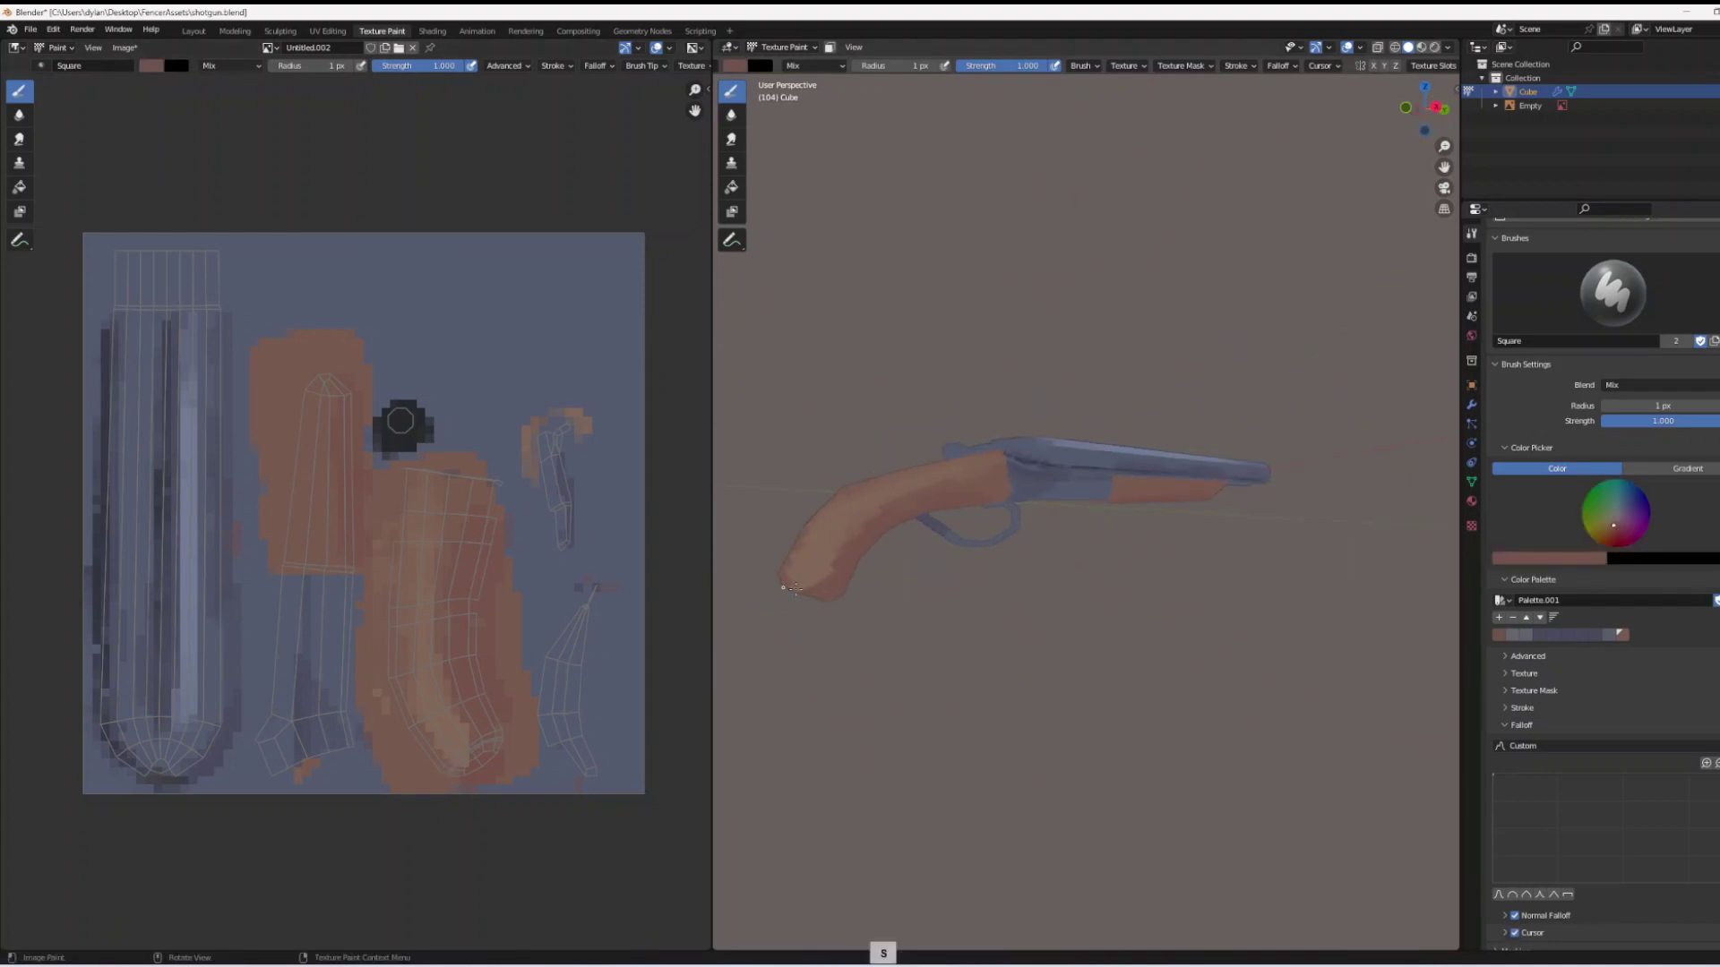
{"action": "mouse_move", "coordinate": [825, 555]}
{"action": "middle_mouse_down"}
{"action": "mouse_move", "coordinate": [961, 579]}
{"action": "mouse_move", "coordinate": [859, 685]}
{"action": "mouse_move", "coordinate": [855, 632]}
{"action": "mouse_move", "coordinate": [812, 554]}
{"action": "mouse_move", "coordinate": [733, 589]}
{"action": "mouse_move", "coordinate": [819, 631]}
{"action": "middle_mouse_up"}
{"action": "key", "text": "s"}
Paint dark shading and a thin dark line around the muzzle end of the barrels with sampled colors
{"action": "scroll", "coordinate": [1130, 484], "scroll_direction": "up", "scroll_amount": 6}
{"action": "mouse_move", "coordinate": [1201, 518]}
{"action": "middle_mouse_down"}
{"action": "mouse_move", "coordinate": [1130, 484]}
{"action": "mouse_move", "coordinate": [1091, 536]}
{"action": "mouse_move", "coordinate": [1036, 389]}
{"action": "middle_mouse_up"}
{"action": "middle_click_drag", "start_coordinate": [929, 412], "coordinate": [1039, 519]}
{"action": "key", "text": "s"}
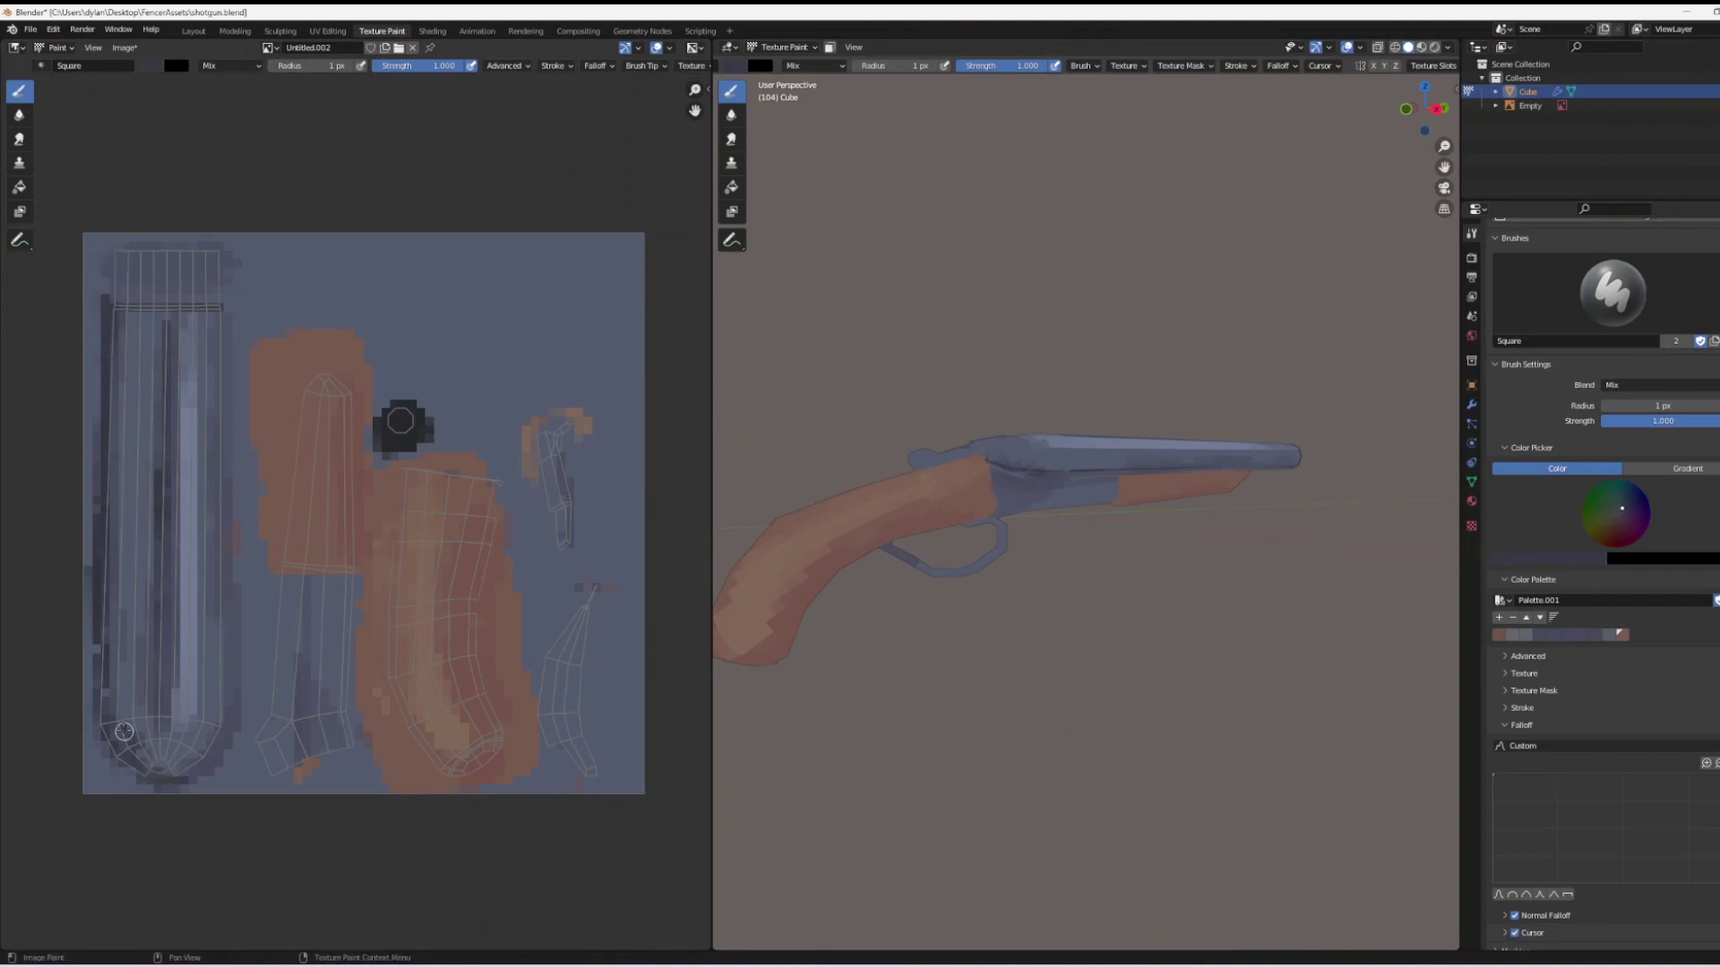
Sample the metal shades and refine the dark shading along the receiver's UV island up to the forend joint
{"action": "key", "text": "s"}
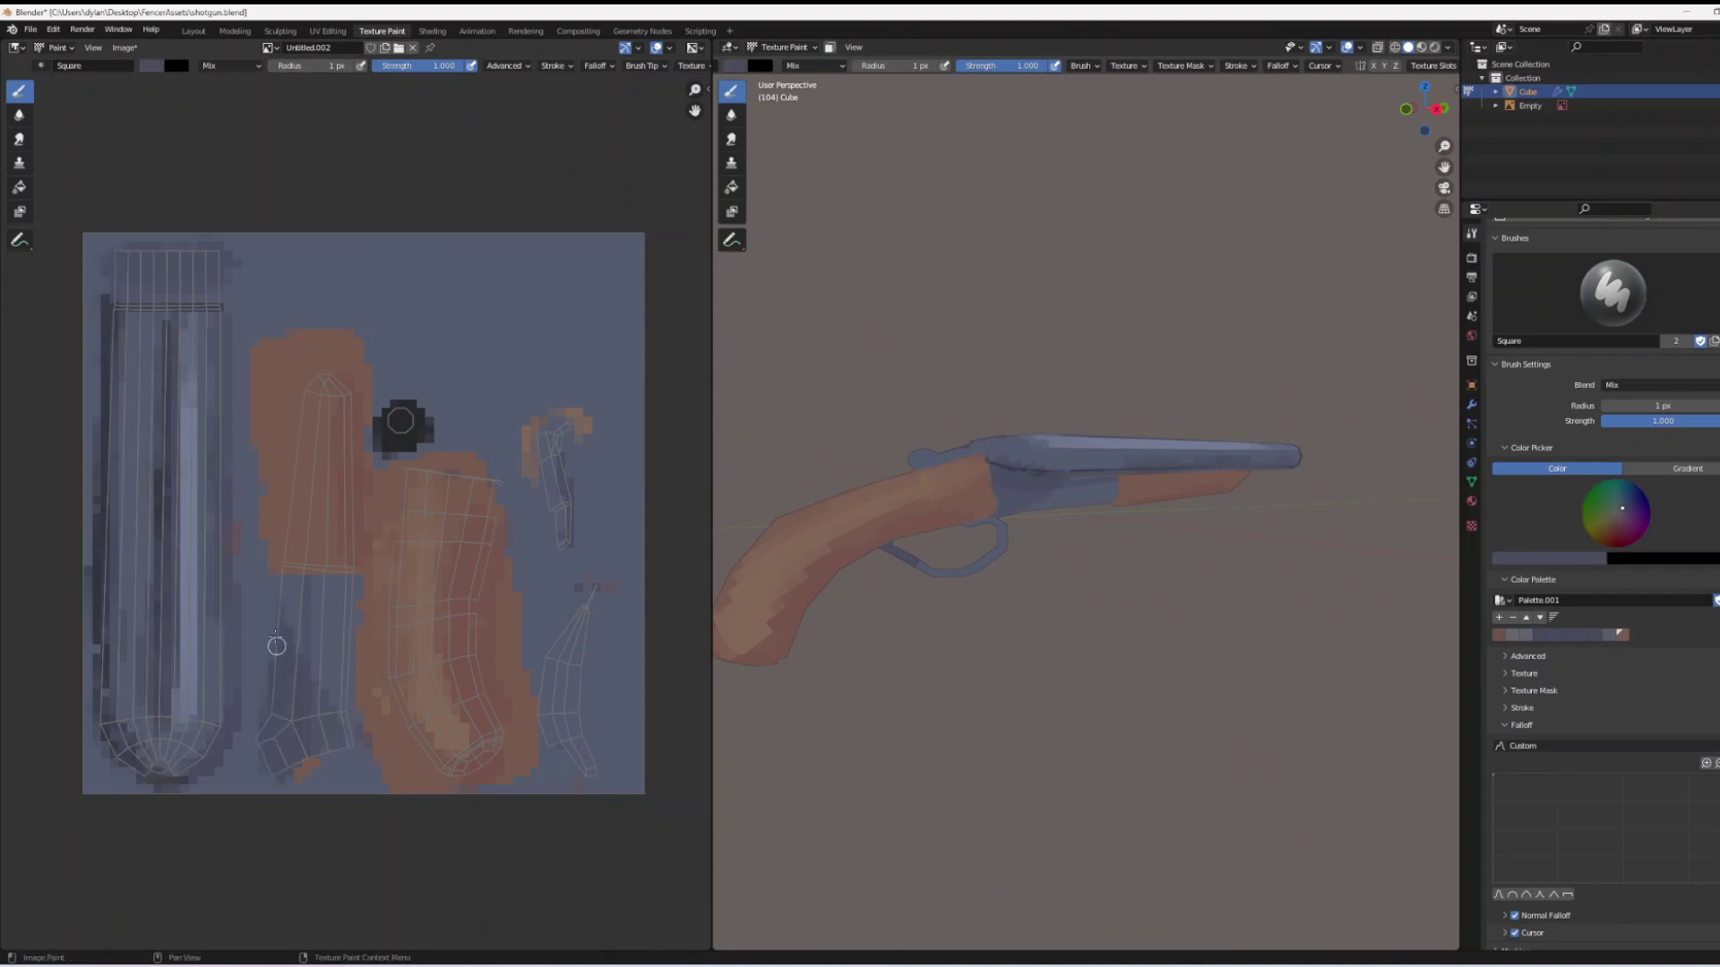
{"action": "scroll", "coordinate": [306, 512], "scroll_direction": "up", "scroll_amount": 3}
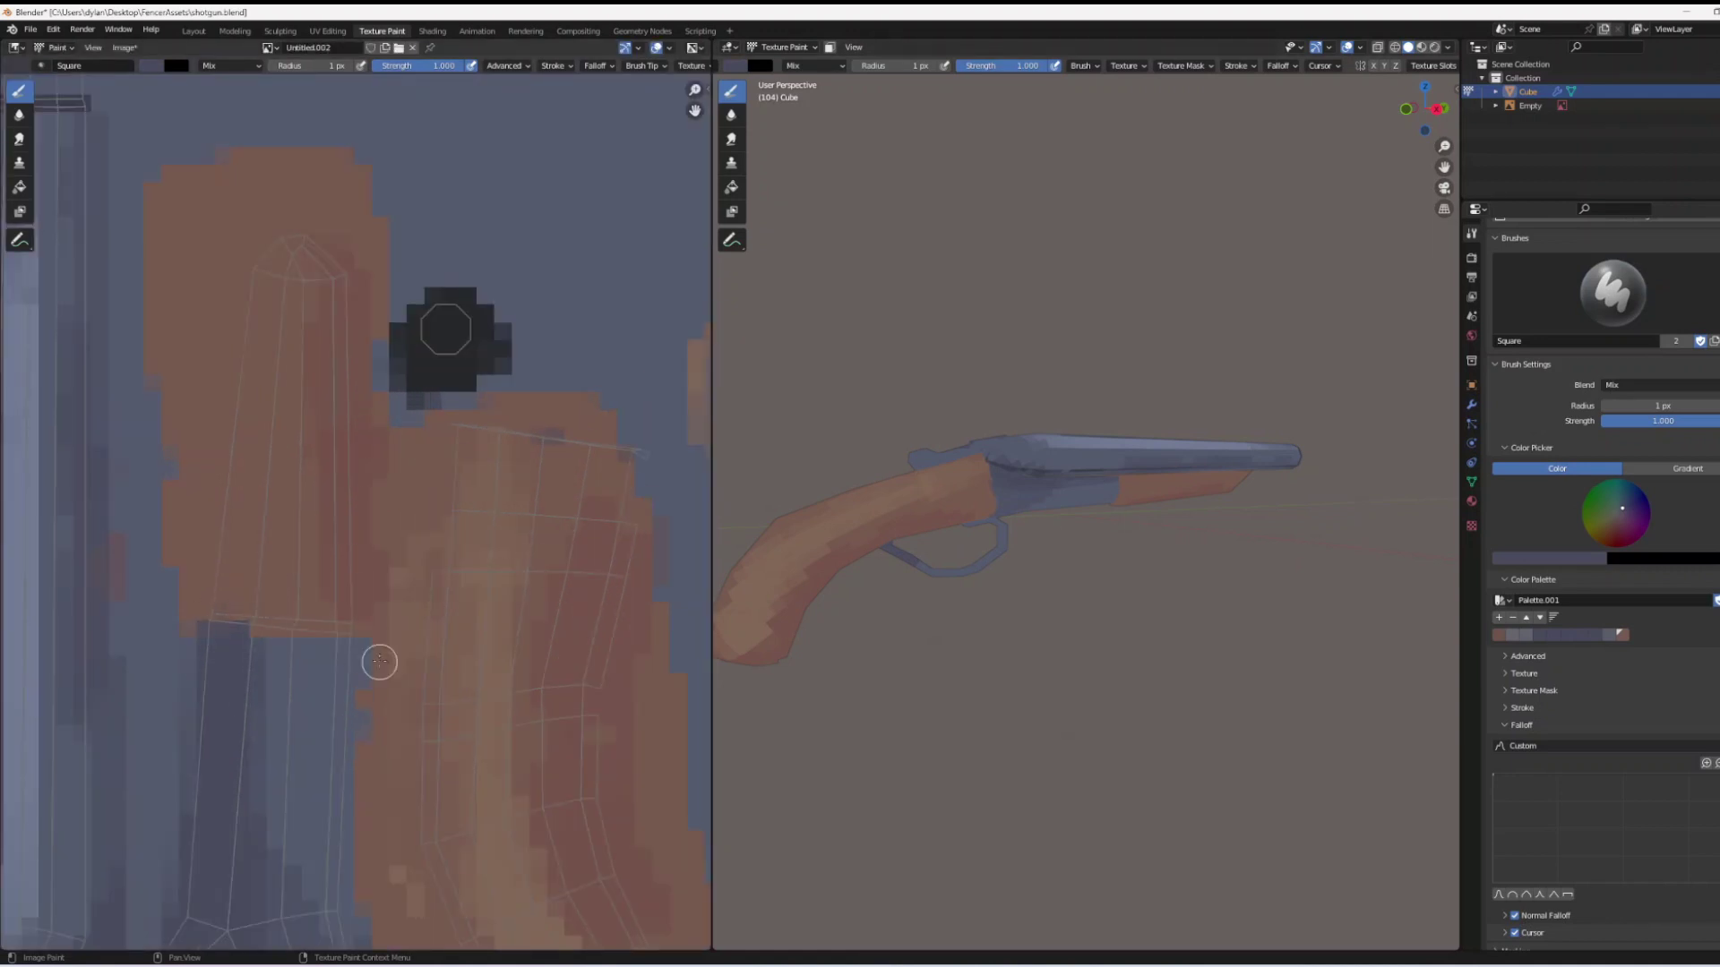
{"action": "scroll", "coordinate": [376, 666], "scroll_direction": "down", "scroll_amount": 1}
{"action": "key", "text": "s"}
{"action": "key", "text": "s"}
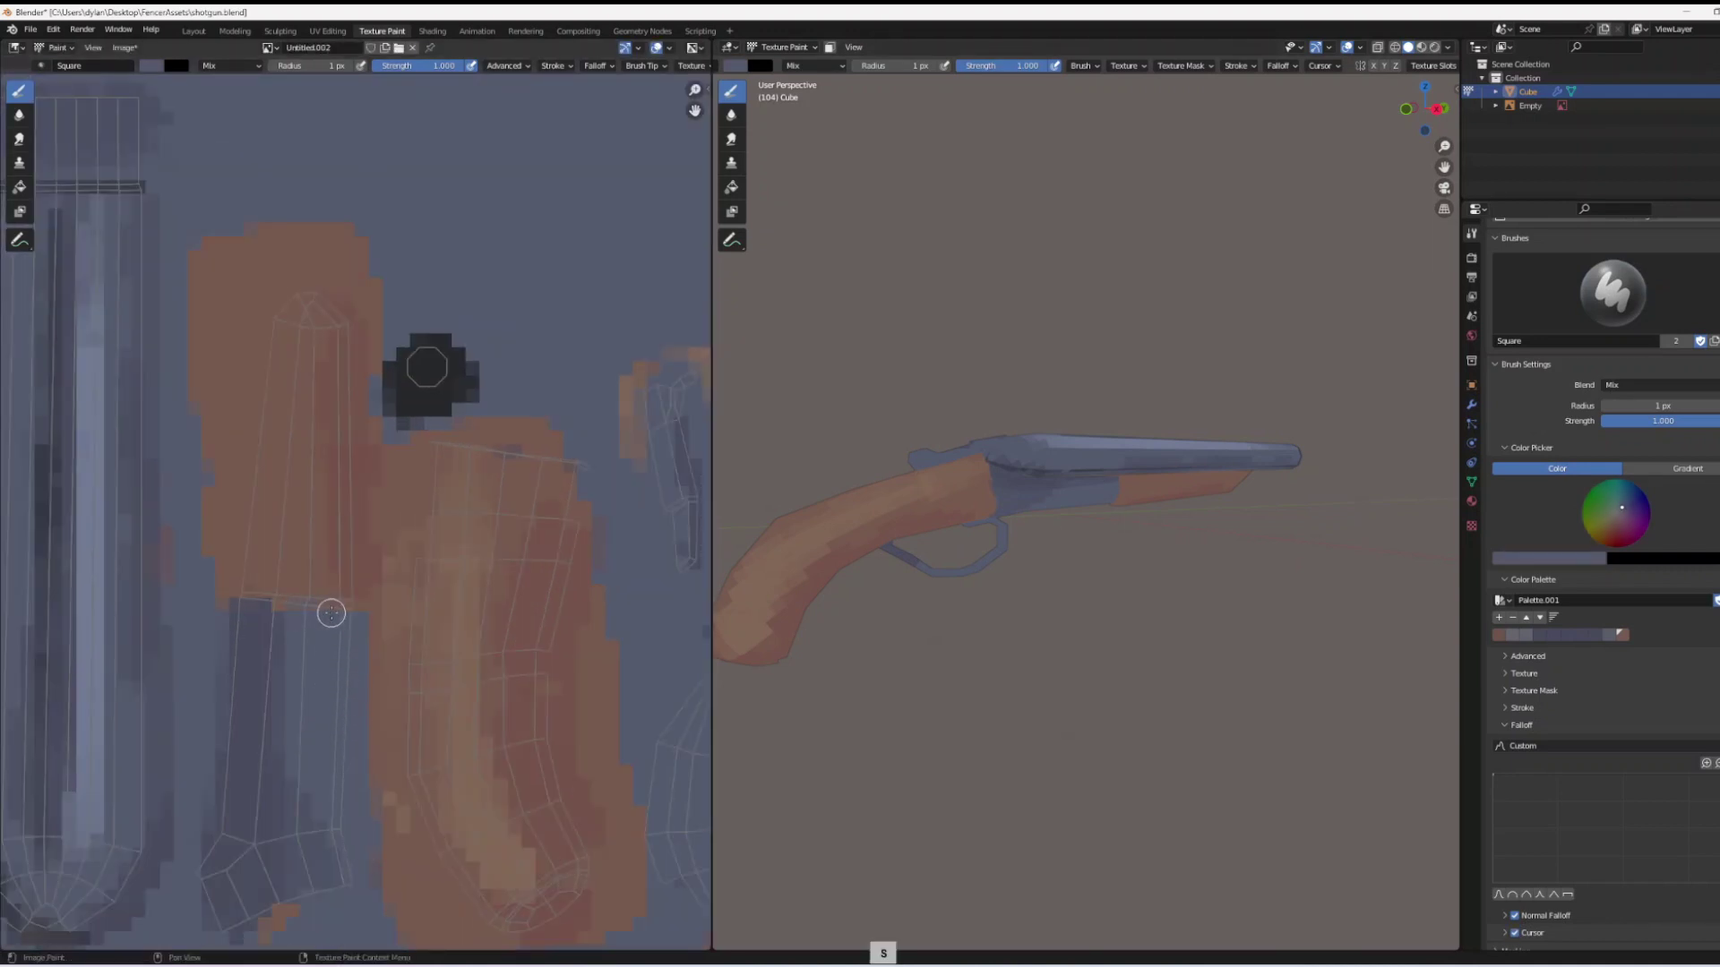
{"action": "scroll", "coordinate": [1066, 582], "scroll_direction": "up", "scroll_amount": 8}
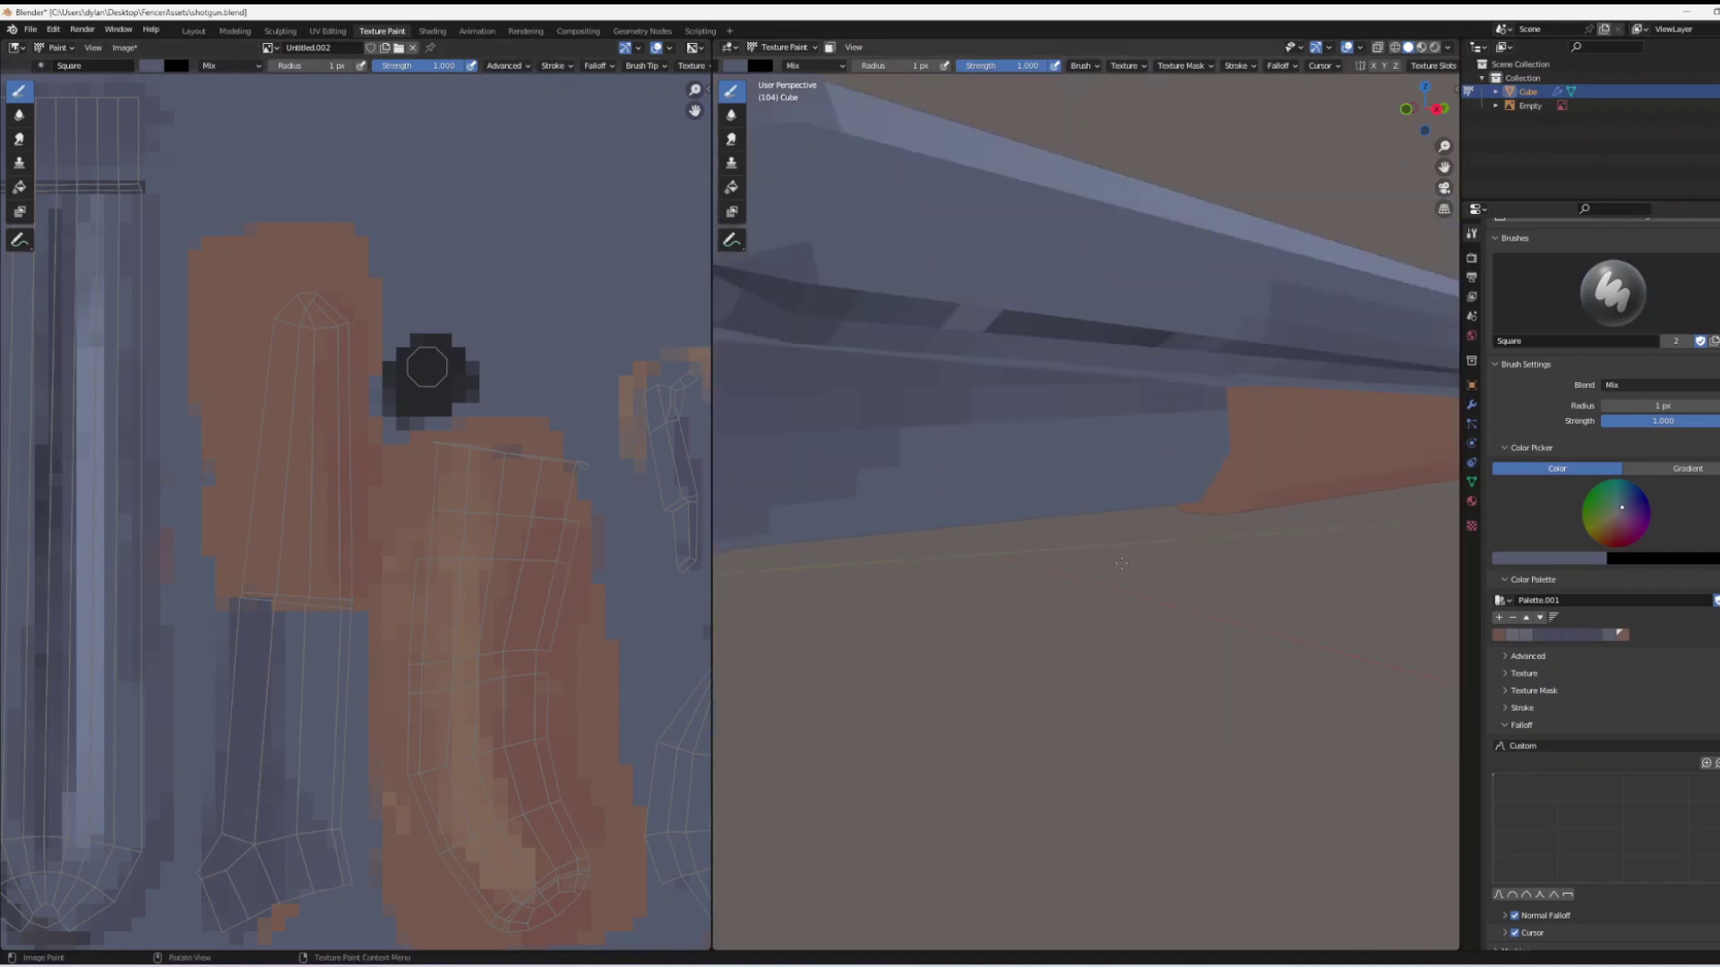